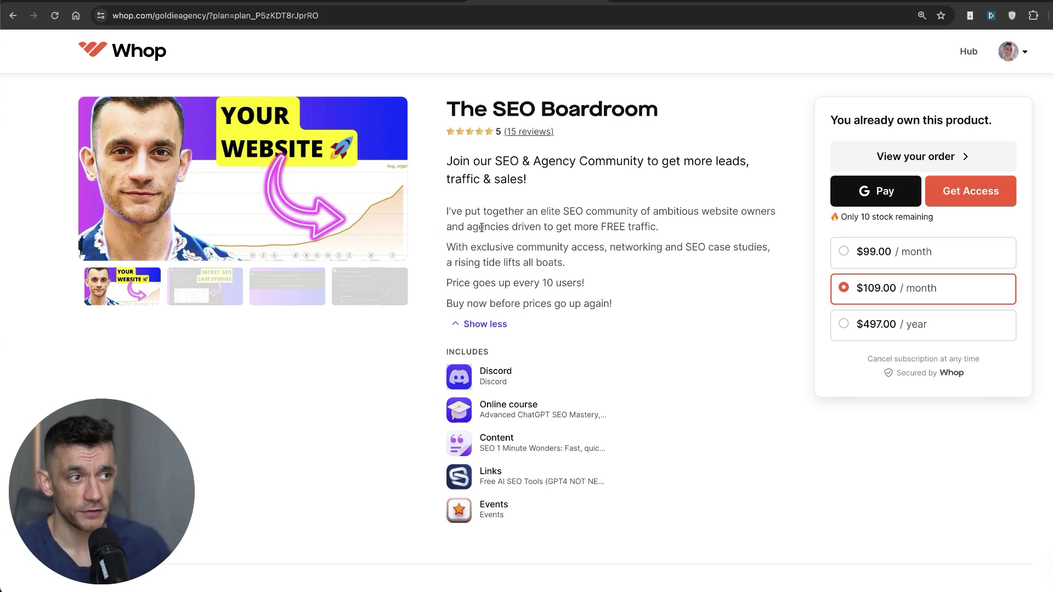
Open the 'Find Your Campaign Keywords with Keyword Planner' search result
scroll(552, 226, "down", 1)
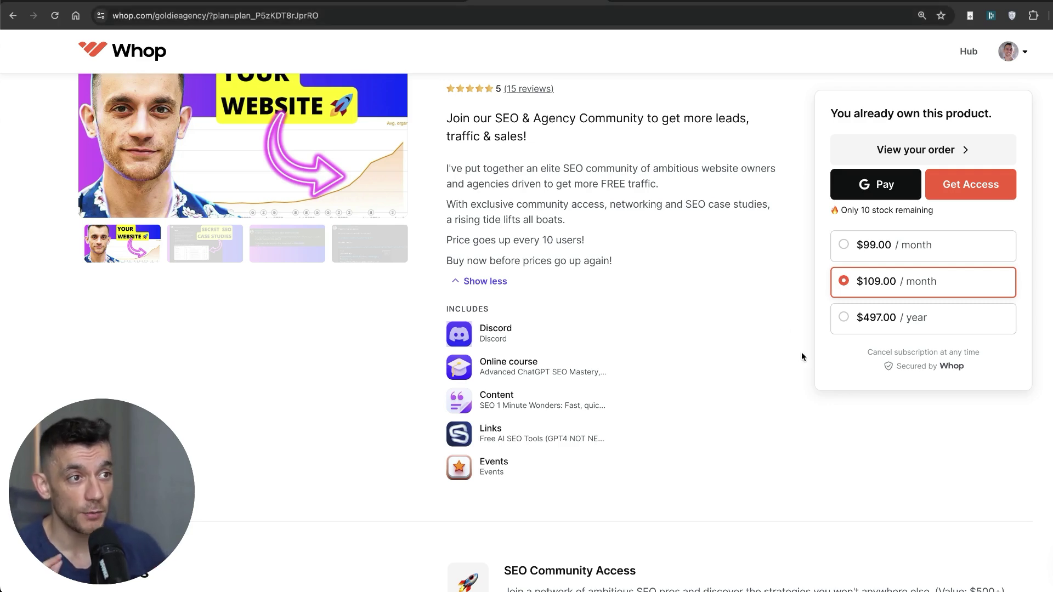
scroll(604, 270, "up", 1)
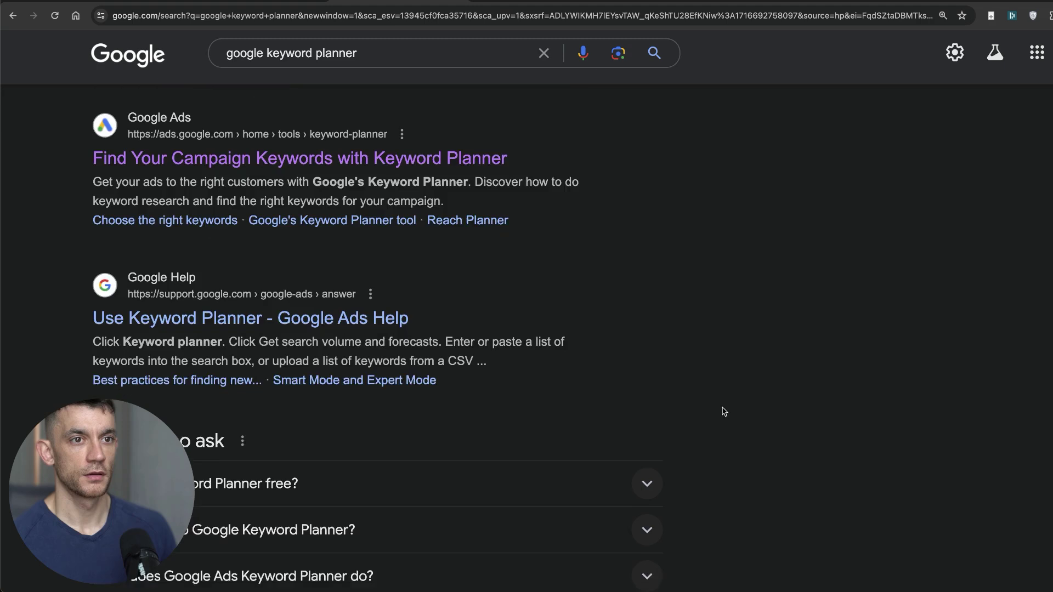
scroll(721, 411, "down", 2)
scroll(369, 181, "up", 2)
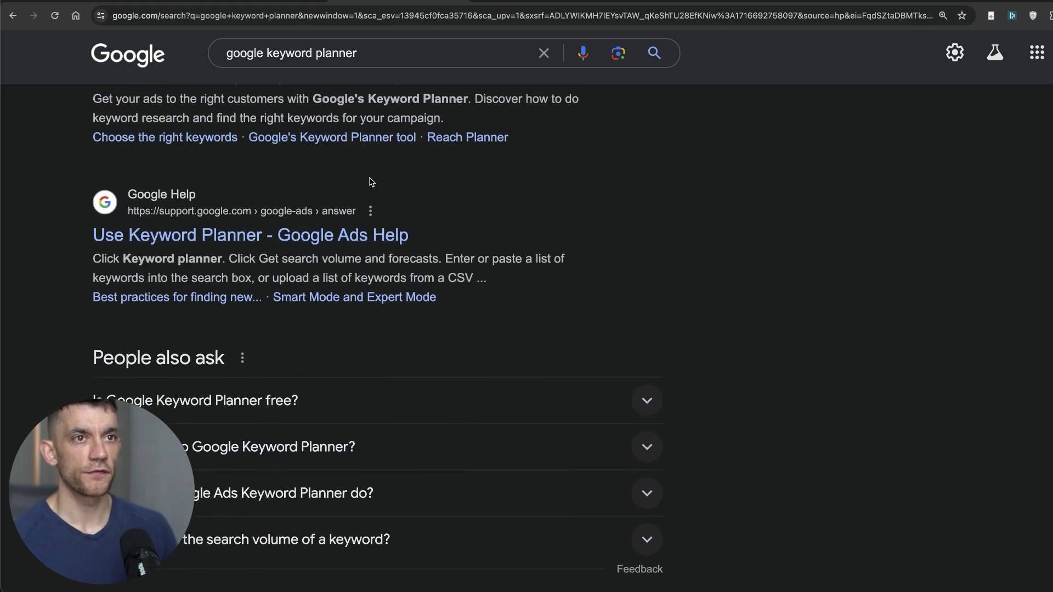
scroll(360, 185, "up", 1)
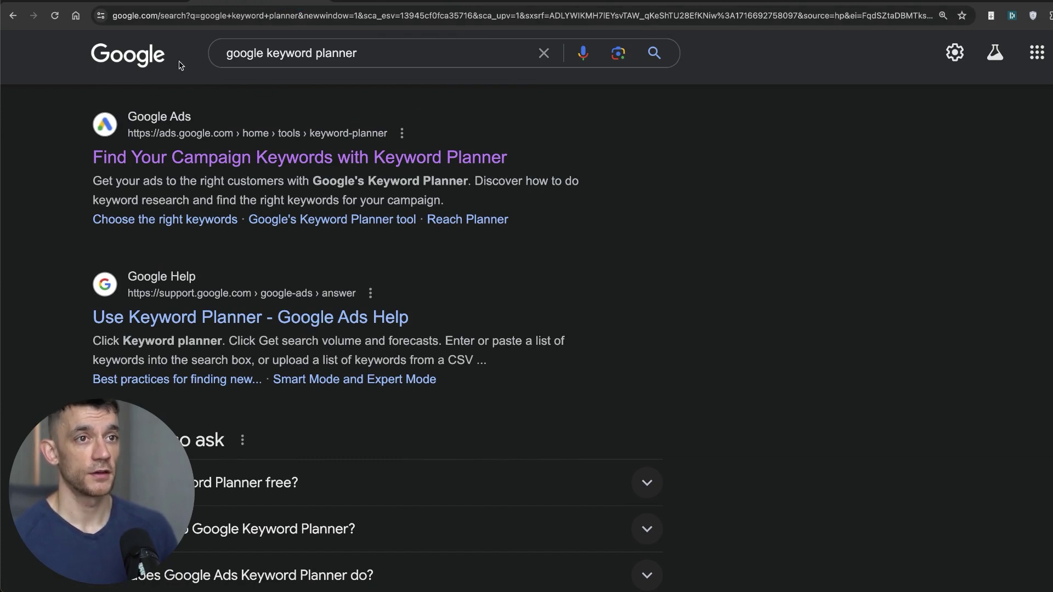
left_click(307, 158)
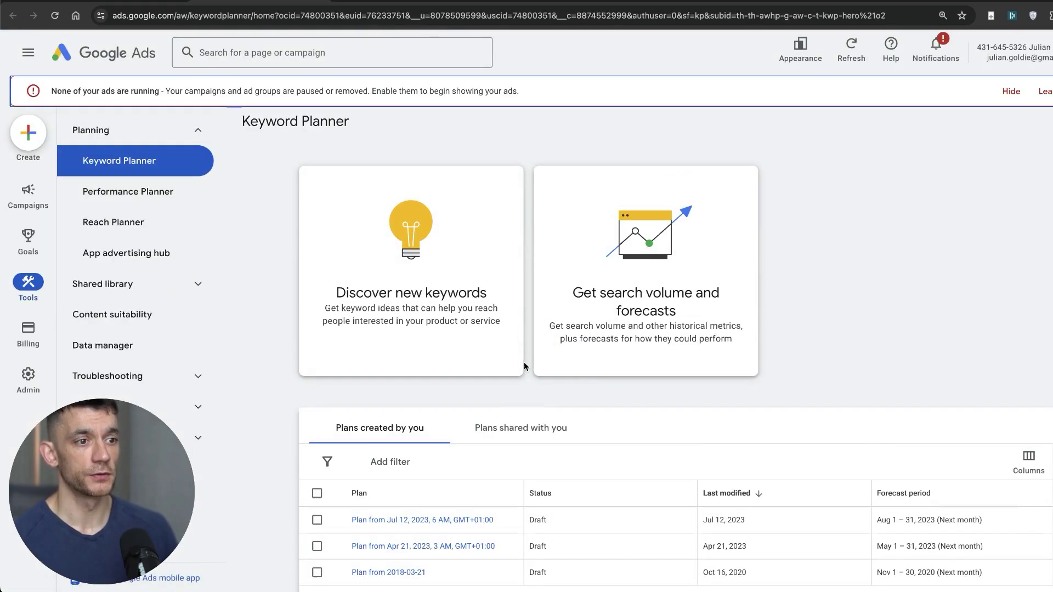
Choose Discover new keywords and switch to the Start with a website option
left_click(345, 295)
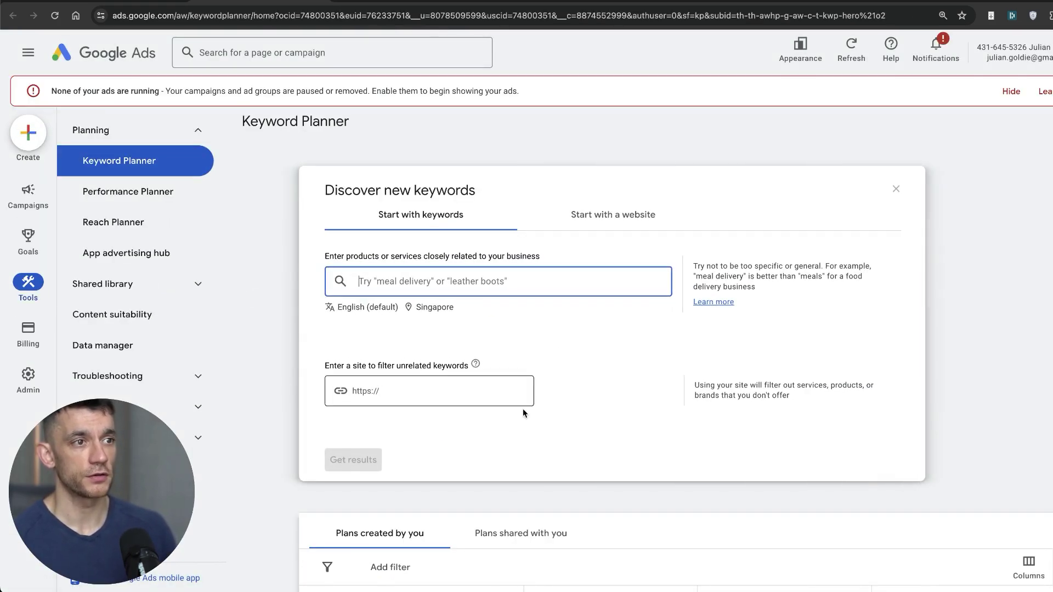
left_click(665, 217)
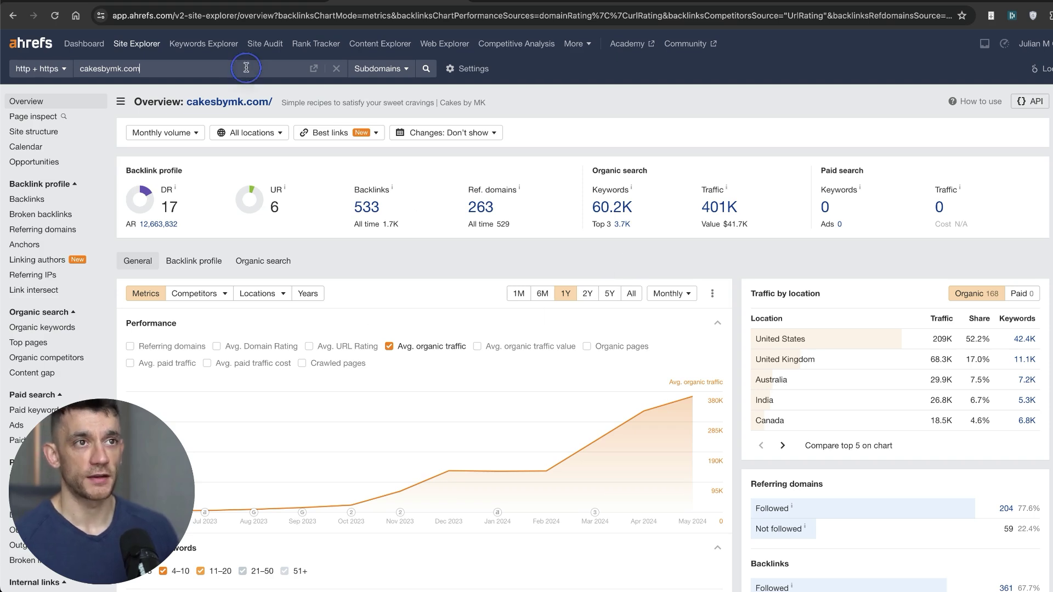
Copy cakesbymk.com from Ahrefs Site Explorer into Keyword Planner's website field
left_click(246, 67)
key("ctrl+c")
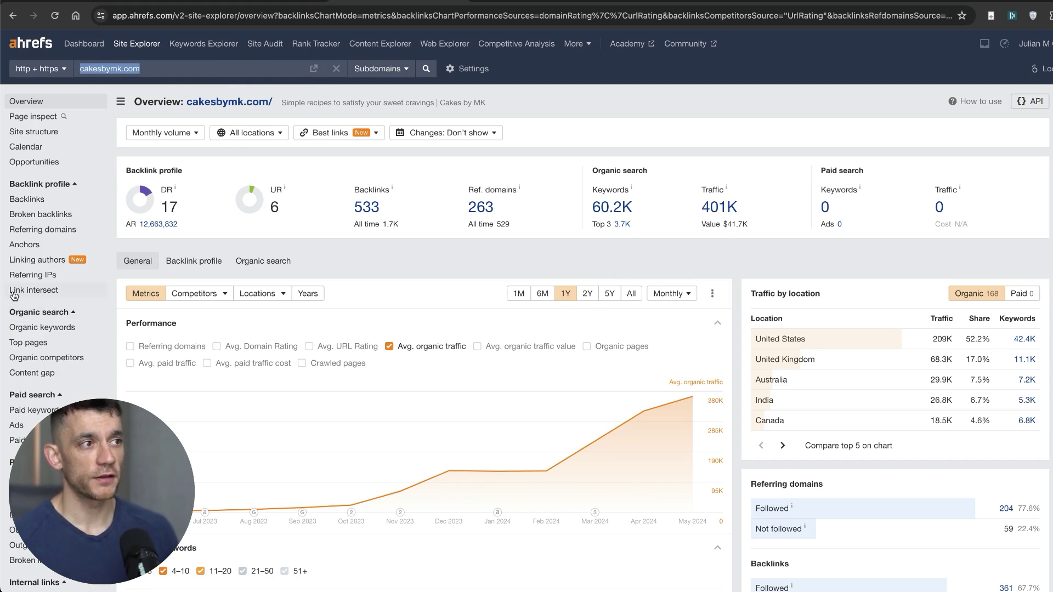
left_click(854, 321)
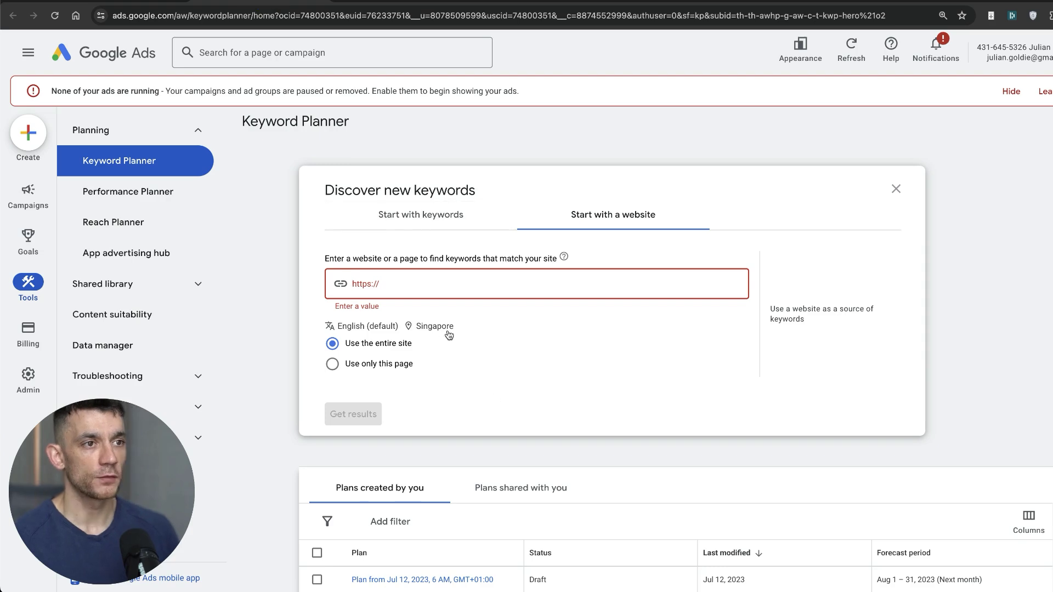
left_click(431, 295)
key("ctrl+v")
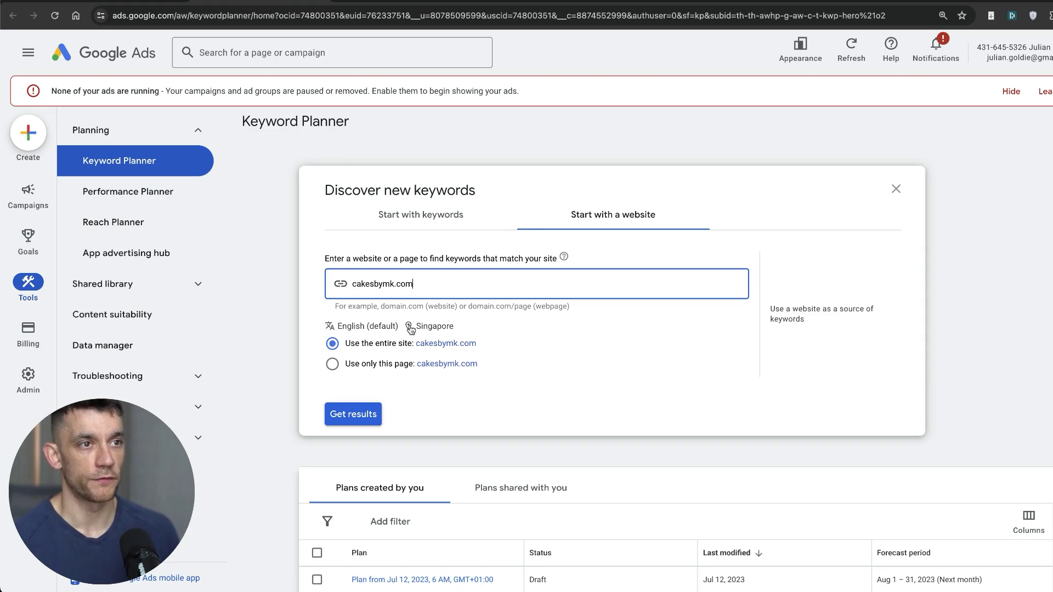
Get keyword ideas for cakesbymk.com and export them to Google Sheets as 'Keyword Ideas'
left_click(374, 414)
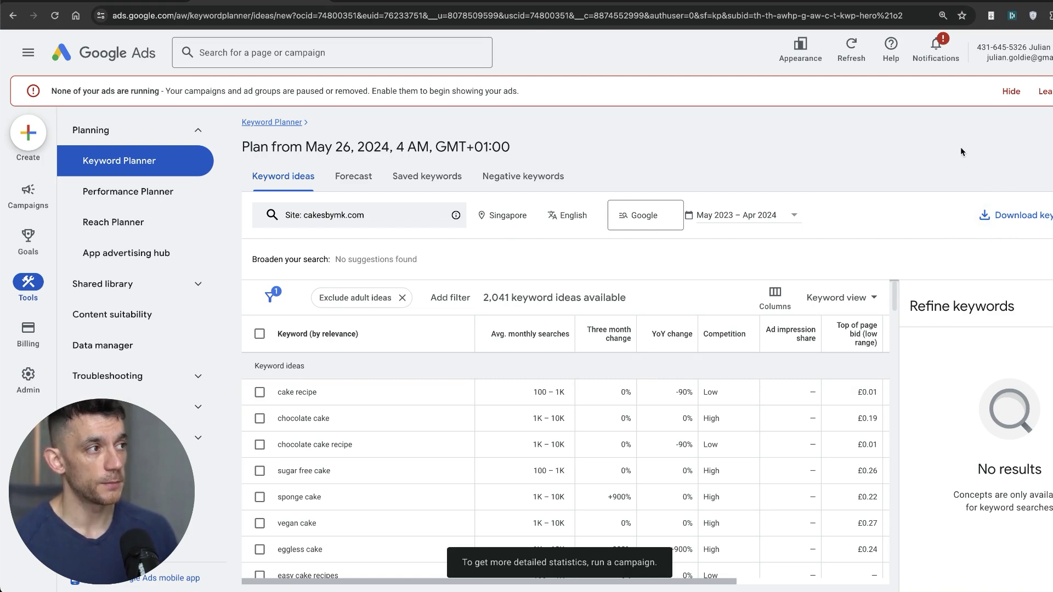
left_click(1026, 218)
left_click(995, 267)
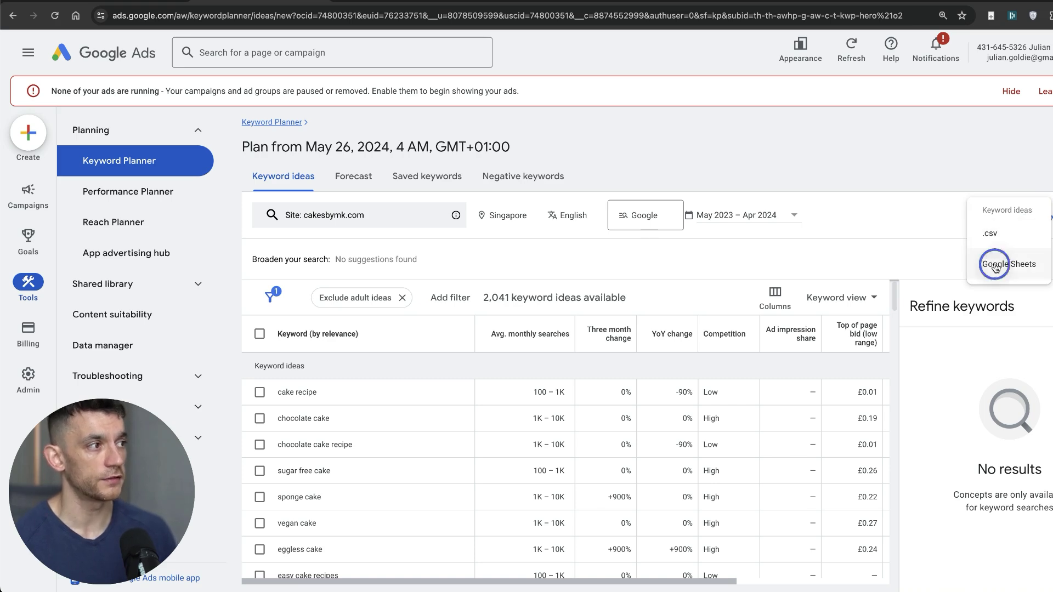
triple_click(572, 285)
type("Keyword Ideas")
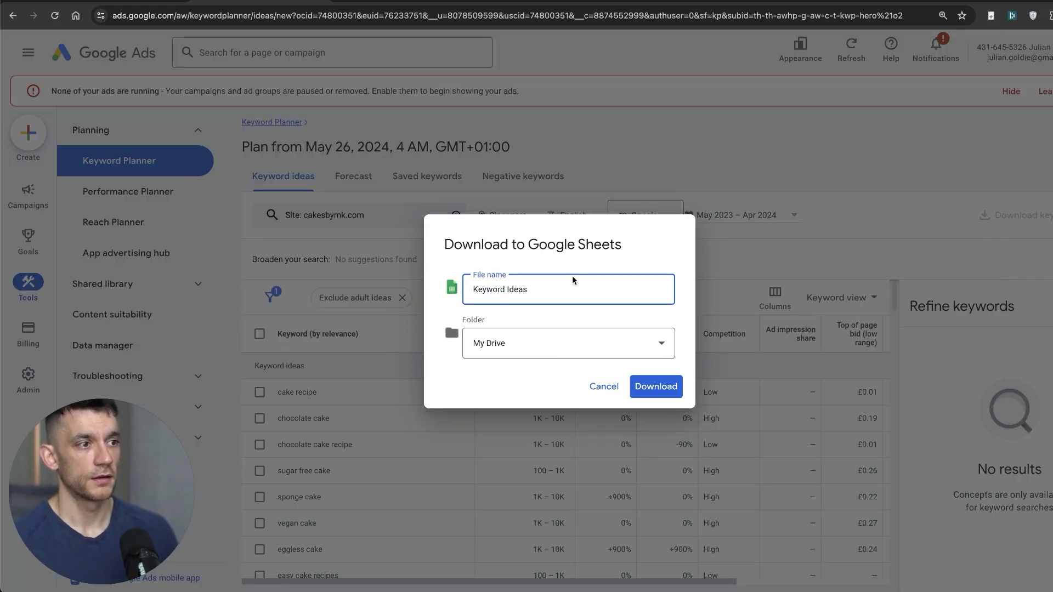
left_click(670, 389)
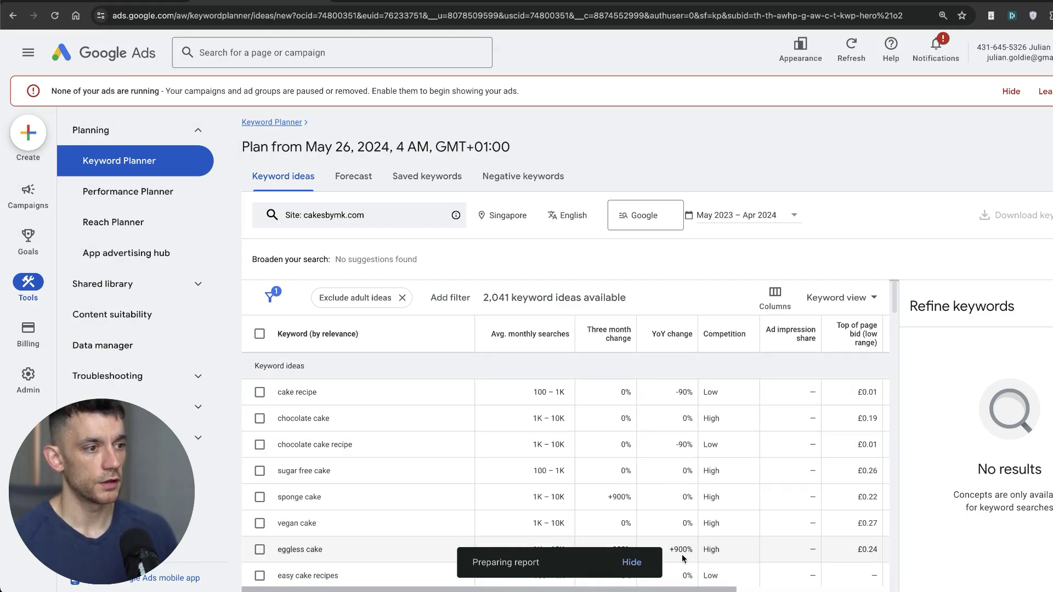
Widen column A so full keyword phrases show, and scroll through the list
scroll(548, 483, "down", 1)
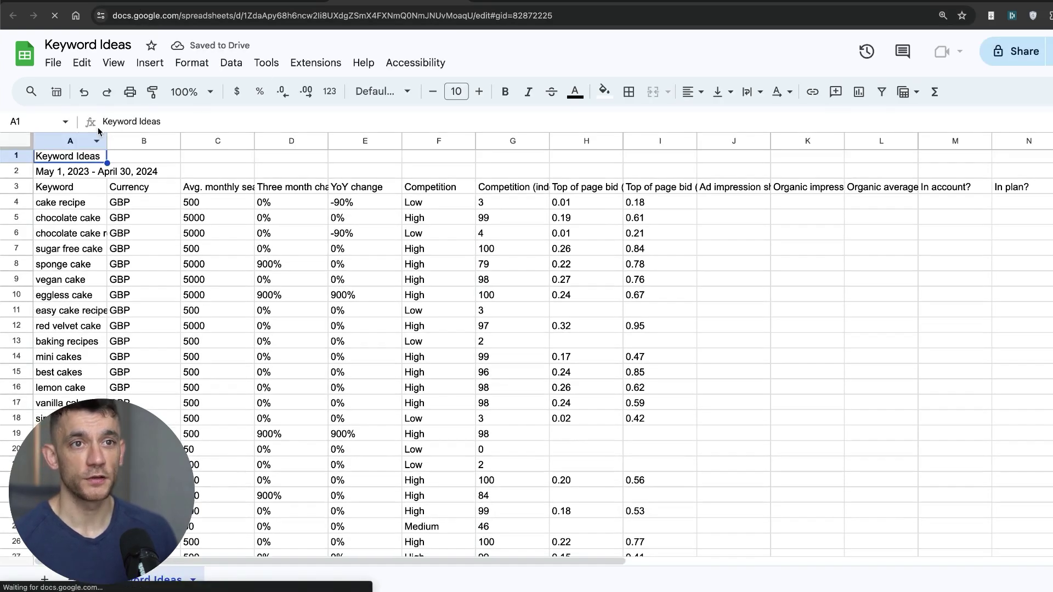
left_click_drag(107, 141, 213, 141)
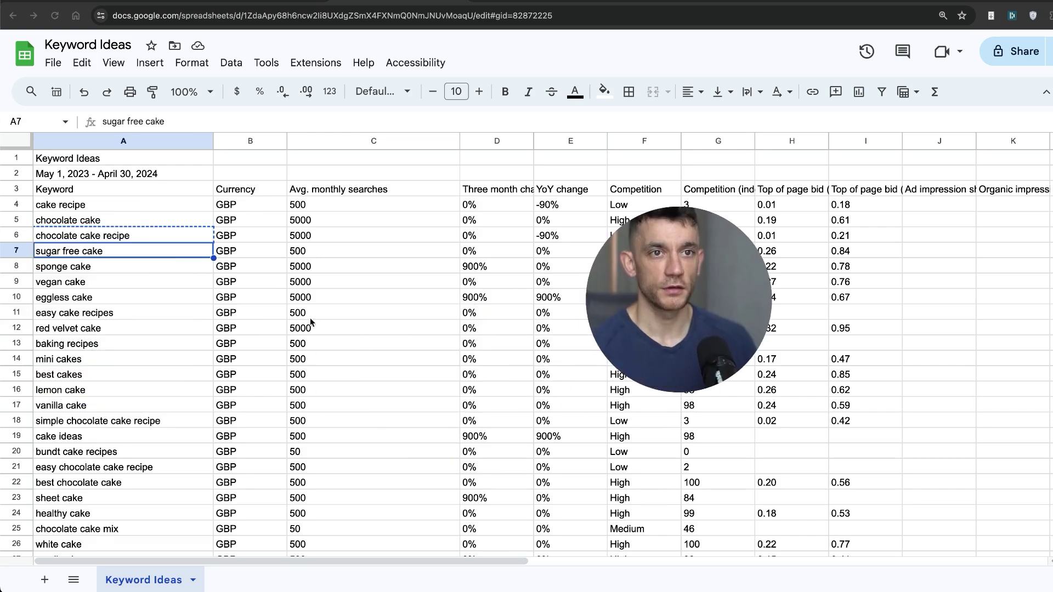
scroll(133, 363, "down", 12)
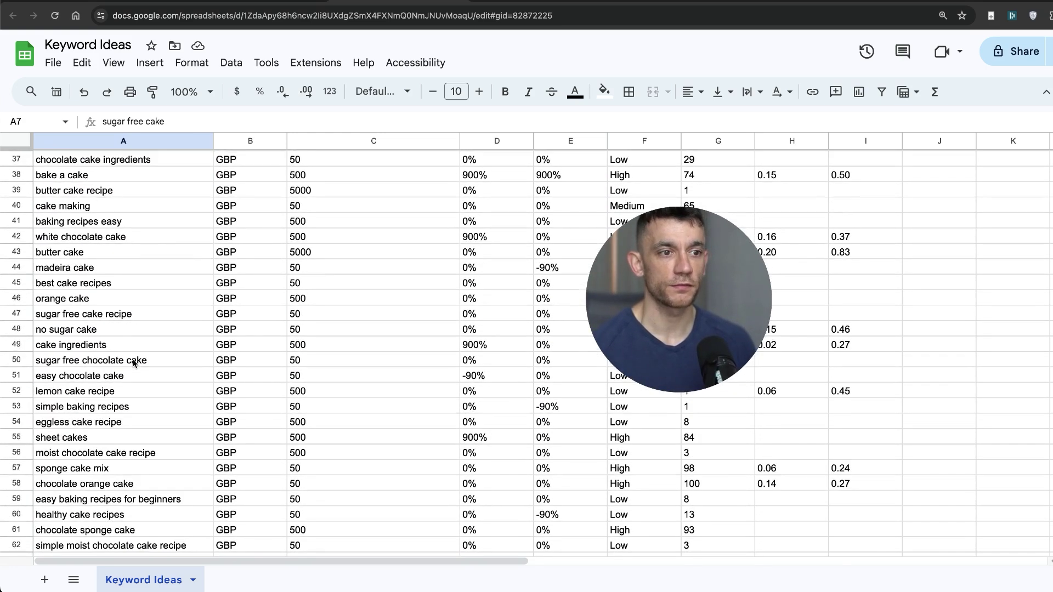
scroll(133, 363, "down", 6)
scroll(103, 266, "down", 20)
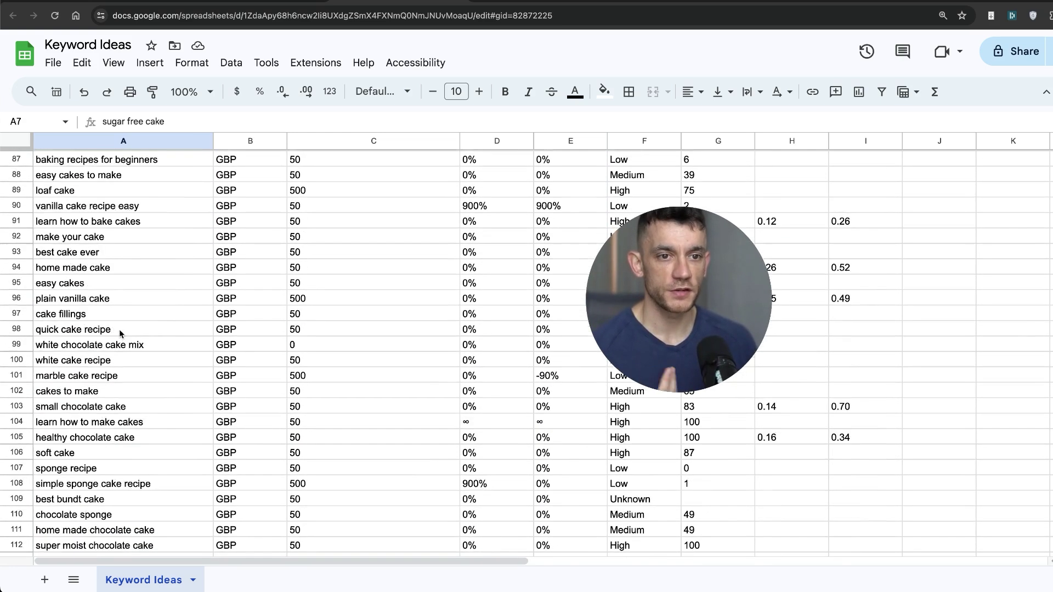
scroll(123, 350, "up", 20)
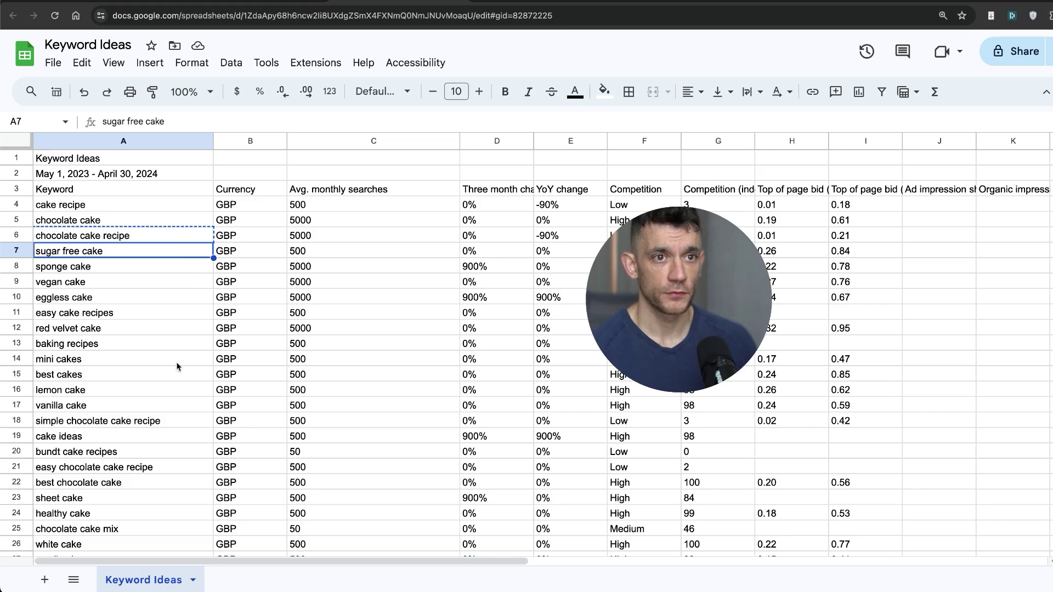
Highlight keywords: mini cakes, simple chocolate cake recipe, best cakes, red velvet cake
left_click(179, 366)
left_click(133, 421)
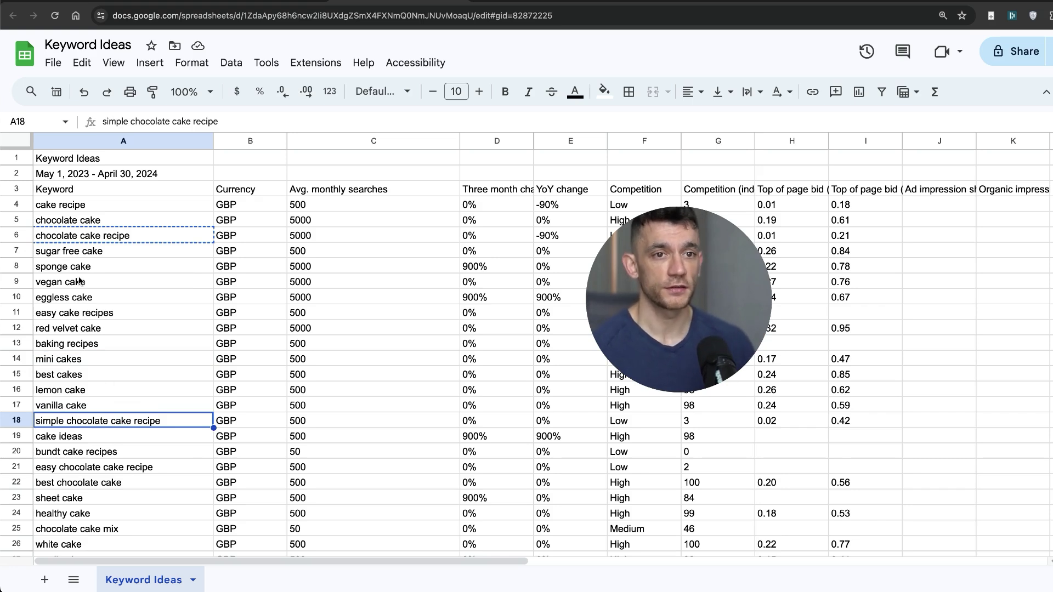
left_click(51, 373)
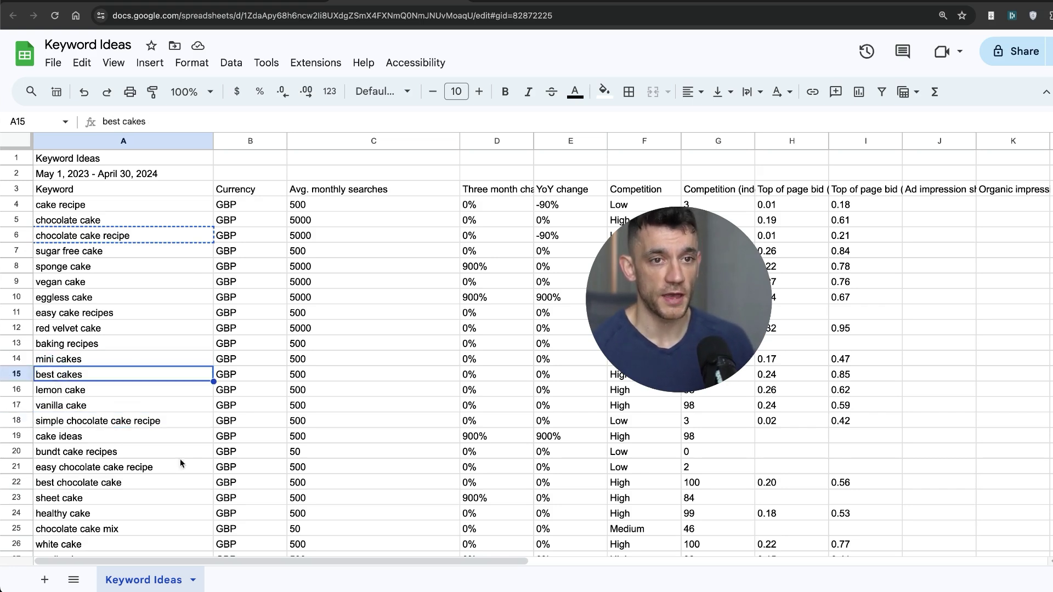
left_click(184, 326)
left_click(170, 422)
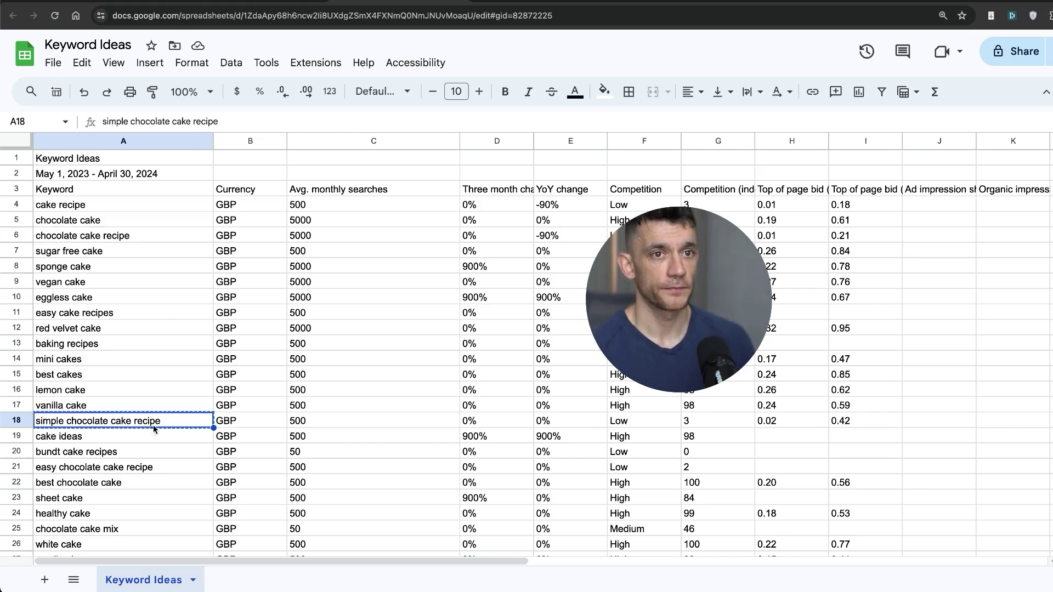
scroll(277, 472, "down", 7)
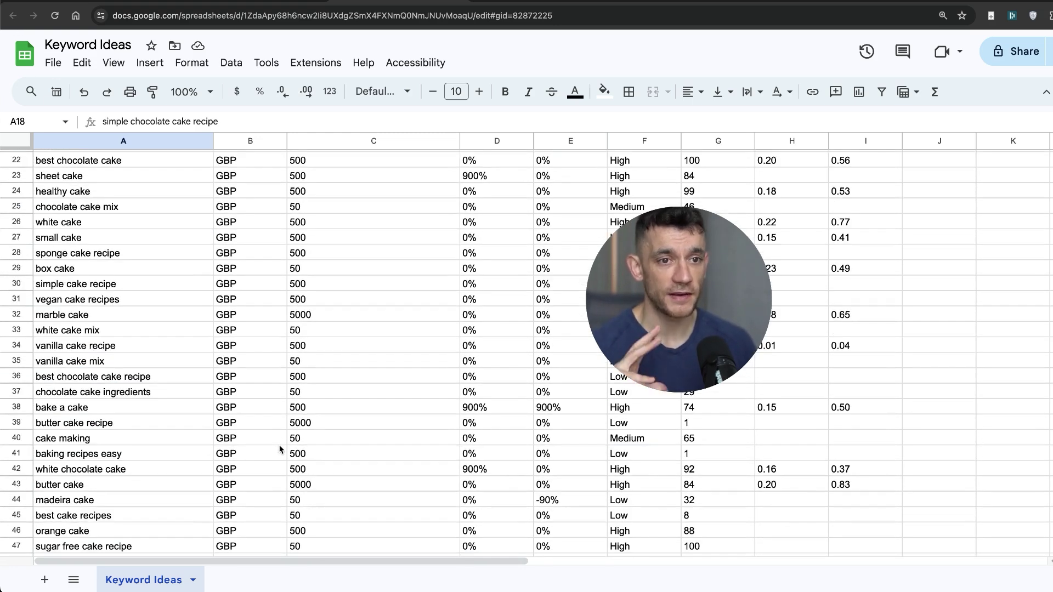
scroll(277, 444, "down", 15)
scroll(271, 433, "up", 20)
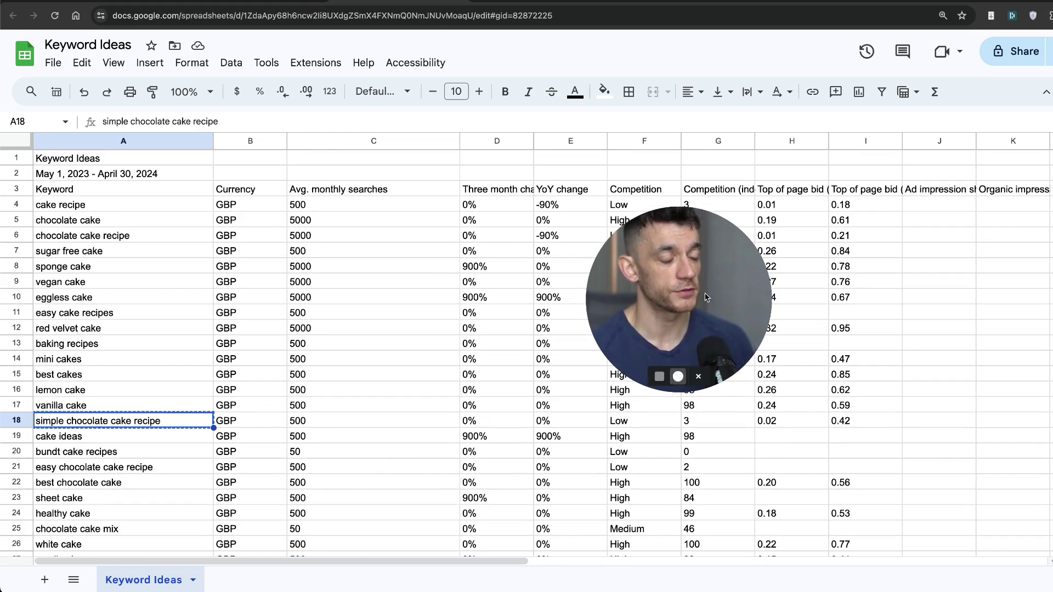
left_click_drag(706, 298, 798, 108)
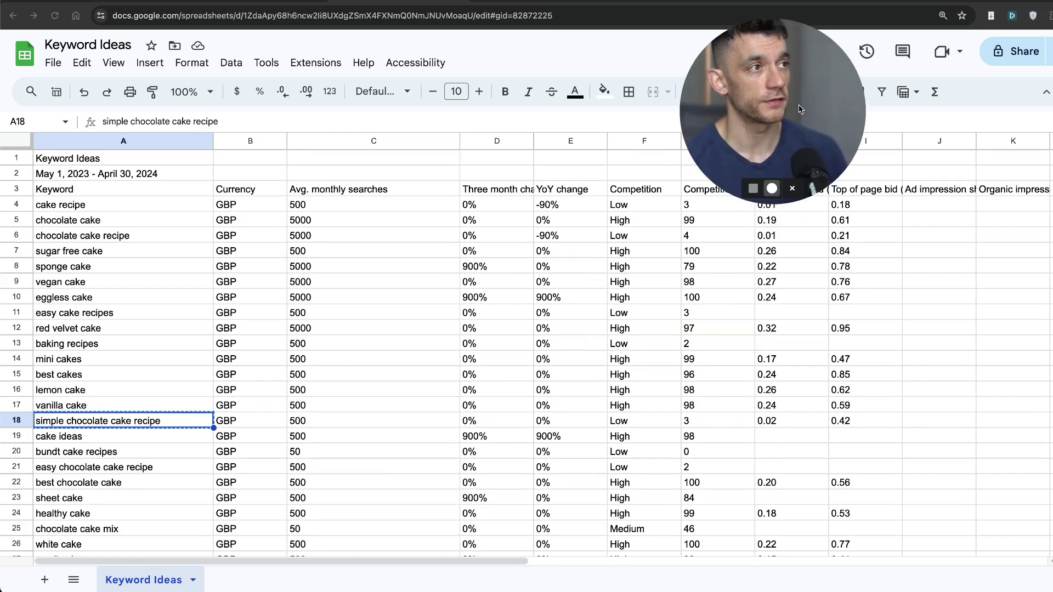
Inspect the Avg. monthly searches and Competition columns and the vanilla cake keyword
left_click(353, 141)
left_click(326, 344)
left_click(202, 408)
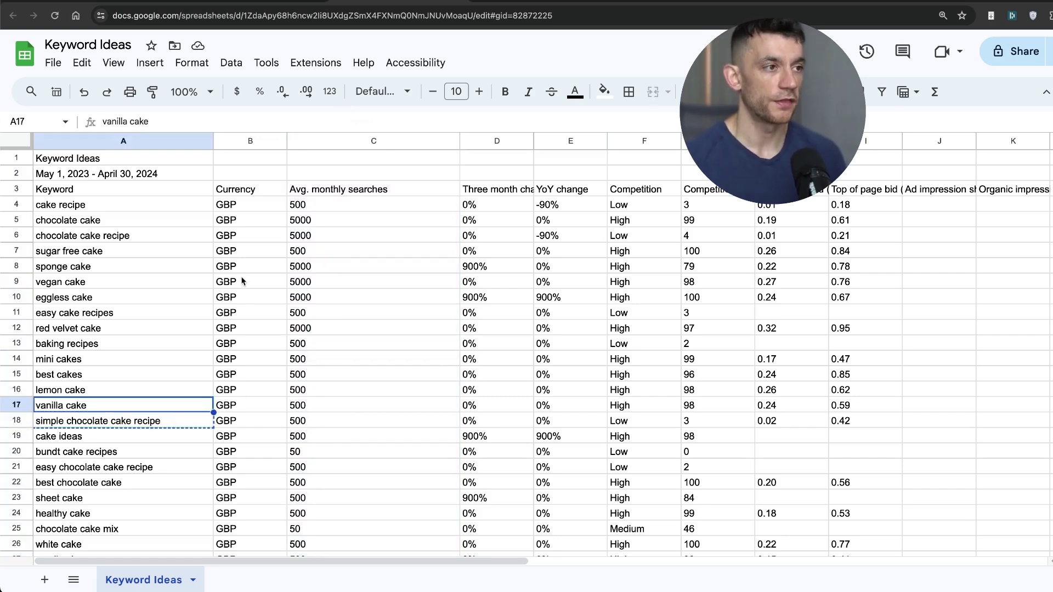
key("Down")
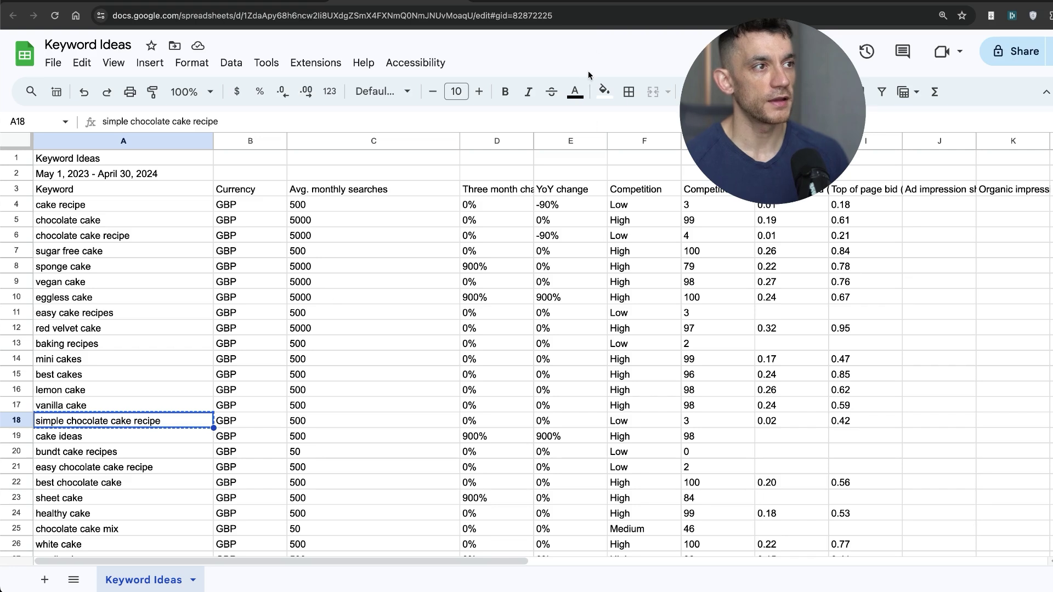
left_click(636, 143)
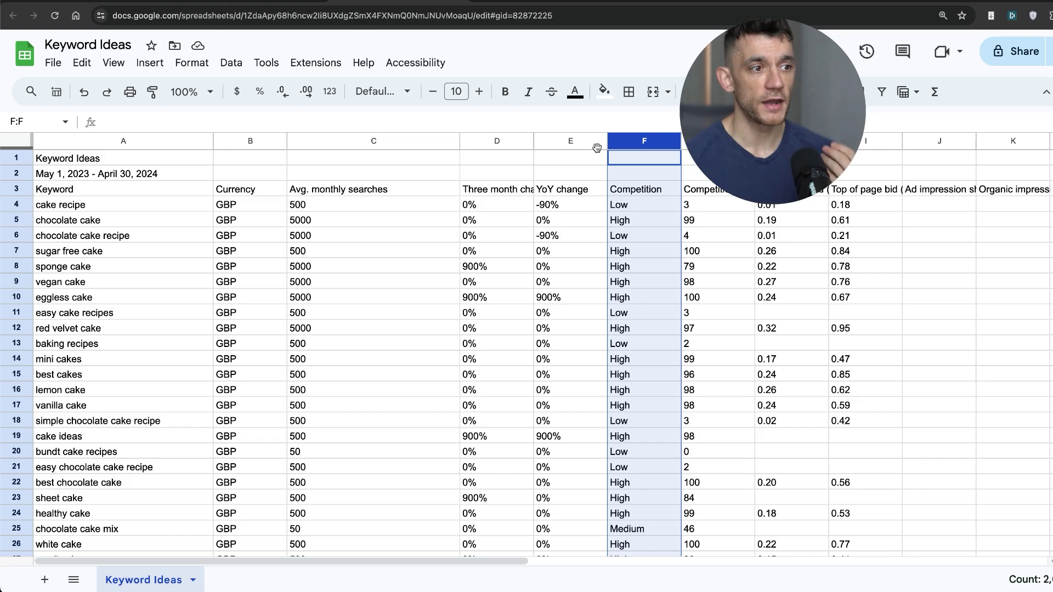
key("Left")
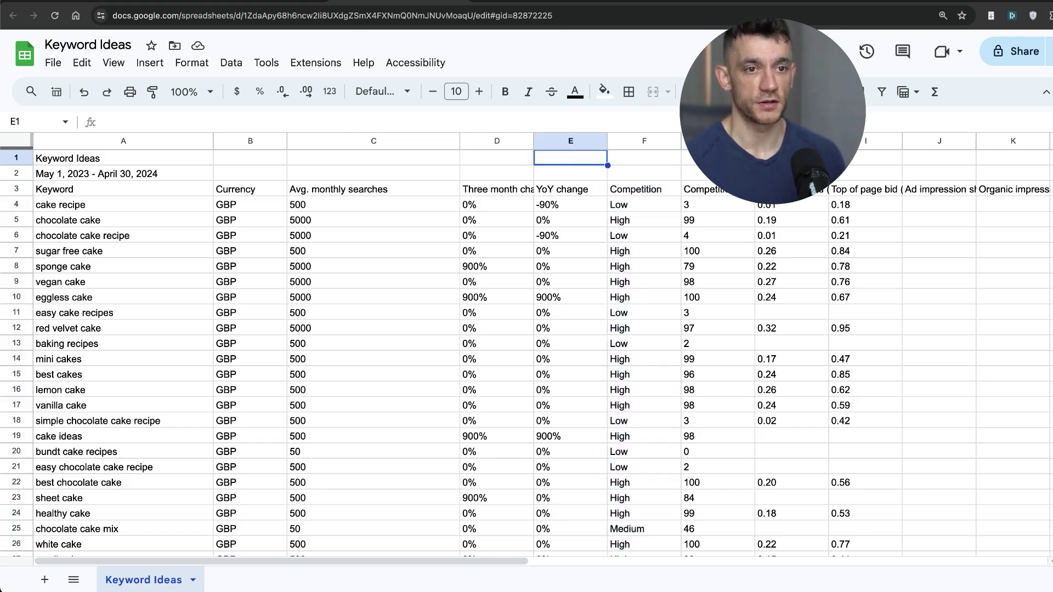
Select the 'simple chocolate cake recipe' keyword cell and copy it
left_click(328, 189)
left_click(250, 220)
left_click(250, 389)
left_click(82, 389)
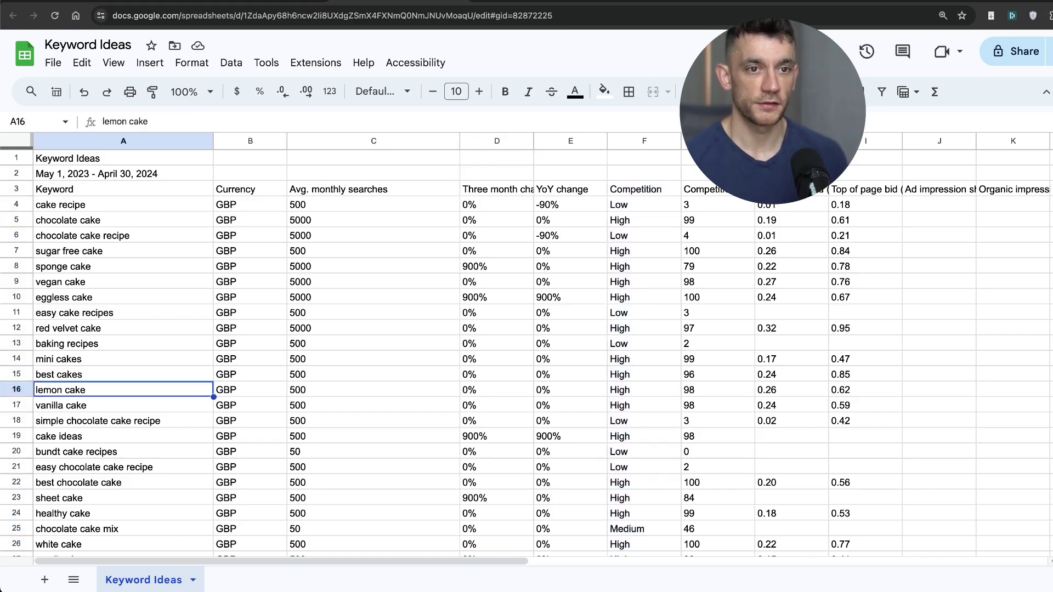
left_click(97, 421)
key("ctrl+c")
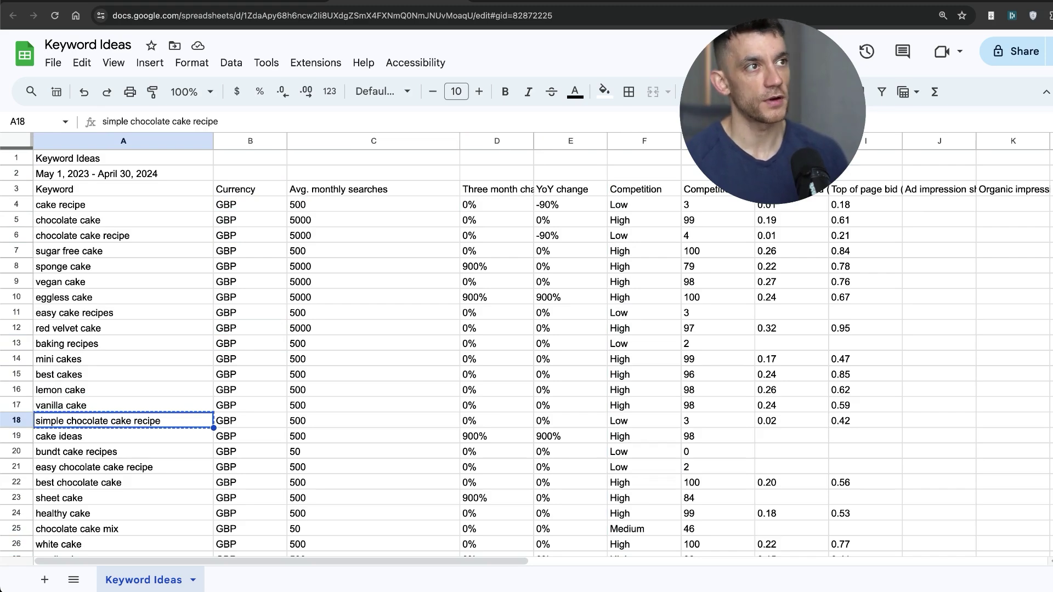
key("ctrl+t")
Search Google for 'ahrefs keyword generator' and go to Ahrefs' free keyword generator
type("google.com")
key("Return")
type("ahrefs keyword generator")
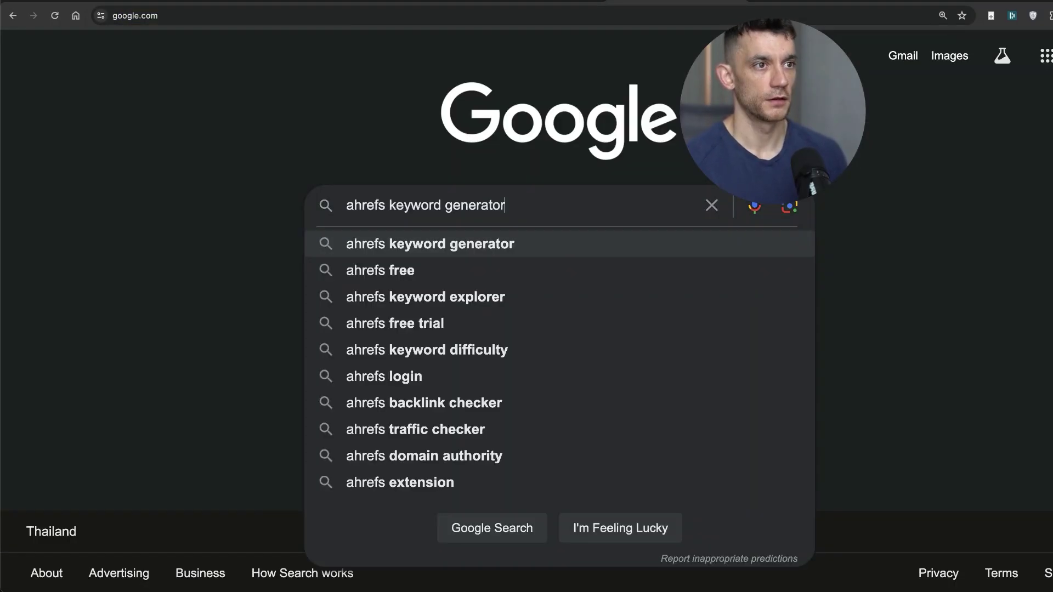
key("Return")
scroll(615, 232, "down", 10)
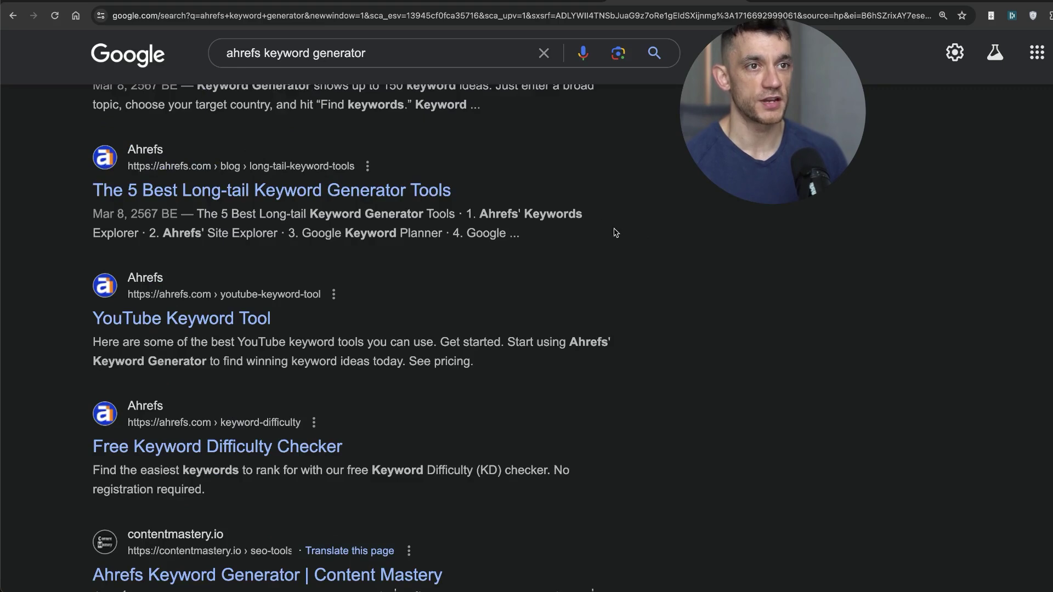
scroll(548, 236, "up", 8)
left_click(310, 346)
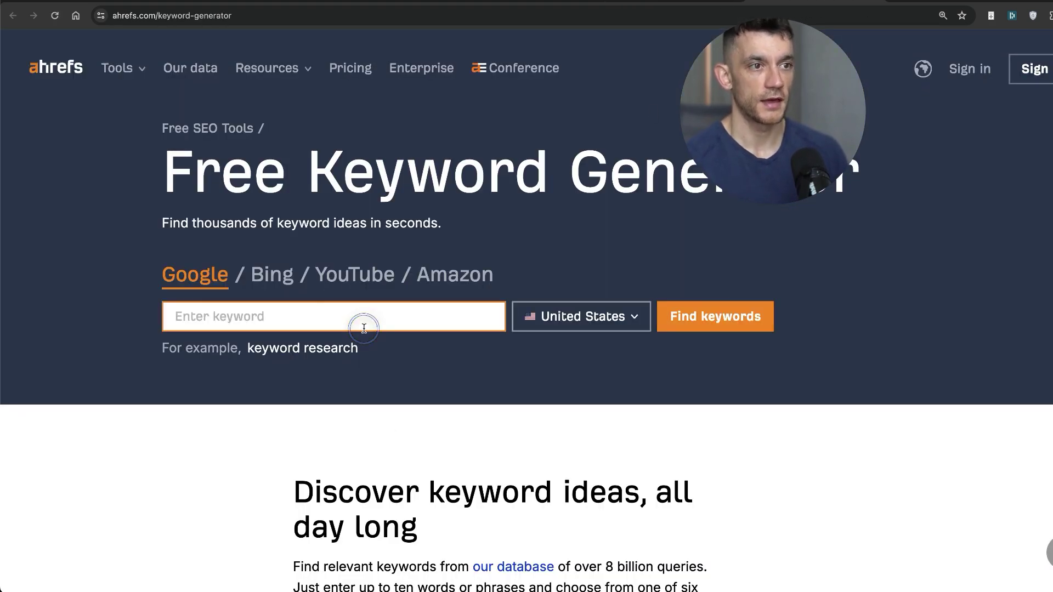
Generate keyword ideas for 'simple chocolate cake recipe', then return to the spreadsheet
type("simple chocolate cake recipe")
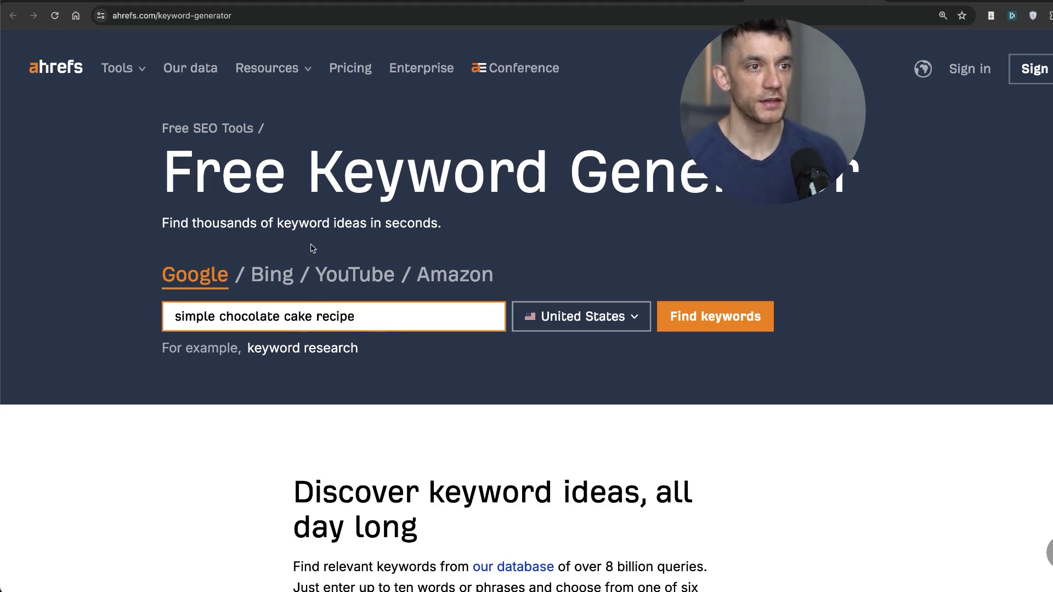
left_click(699, 309)
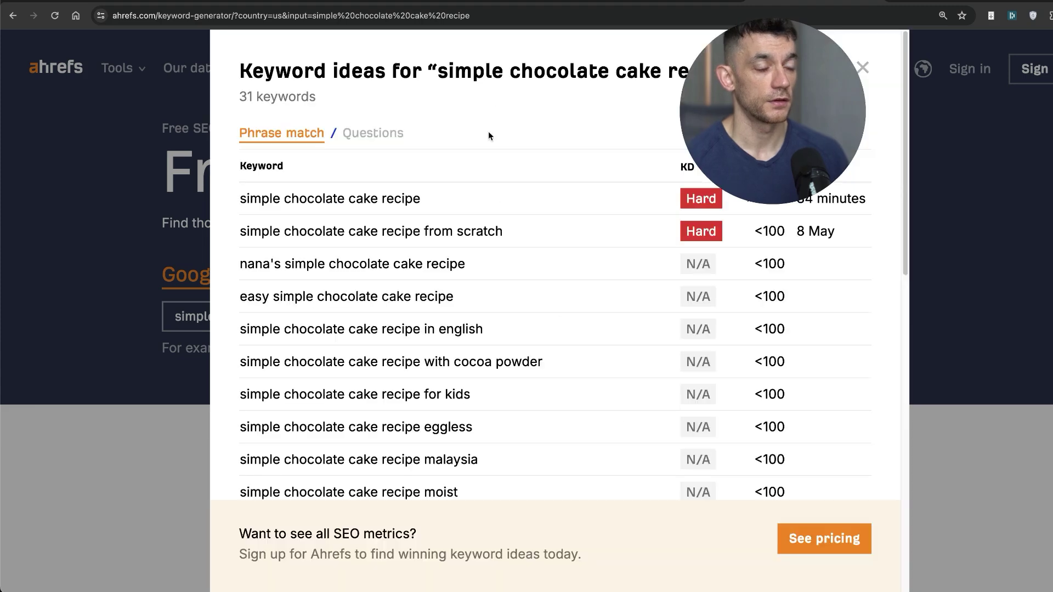
left_click_drag(784, 122, 544, 44)
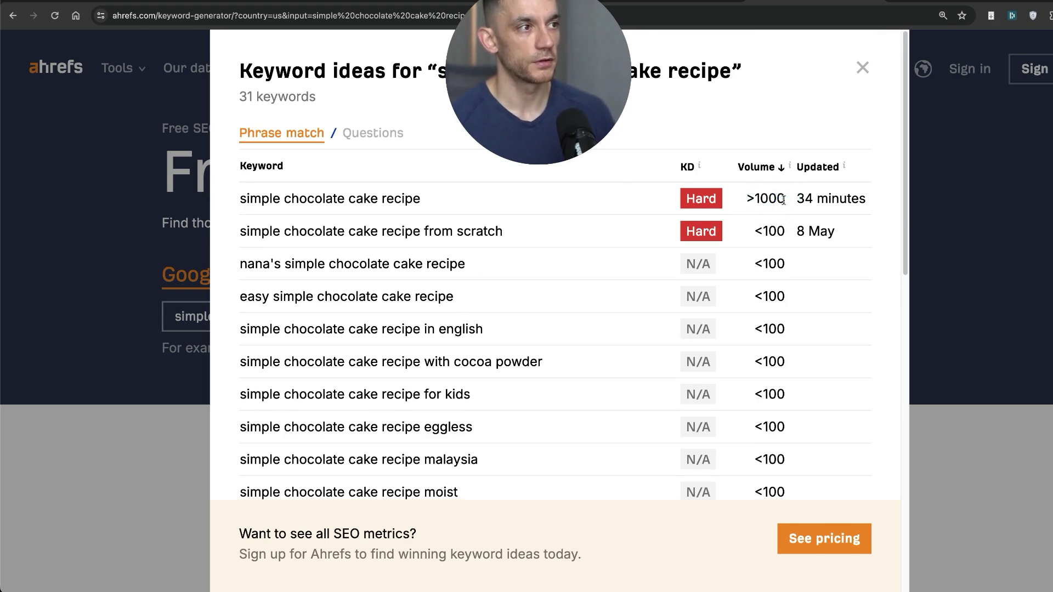
left_click(862, 68)
left_click(340, 1)
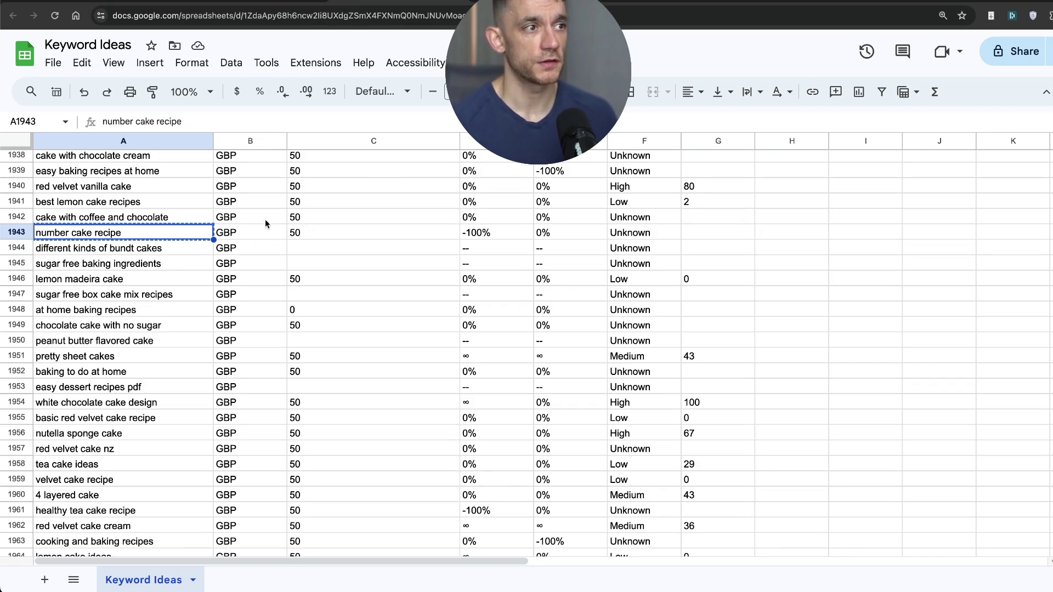
Switch to the Ahrefs keyword generator tab and focus its search box
left_click(766, 2)
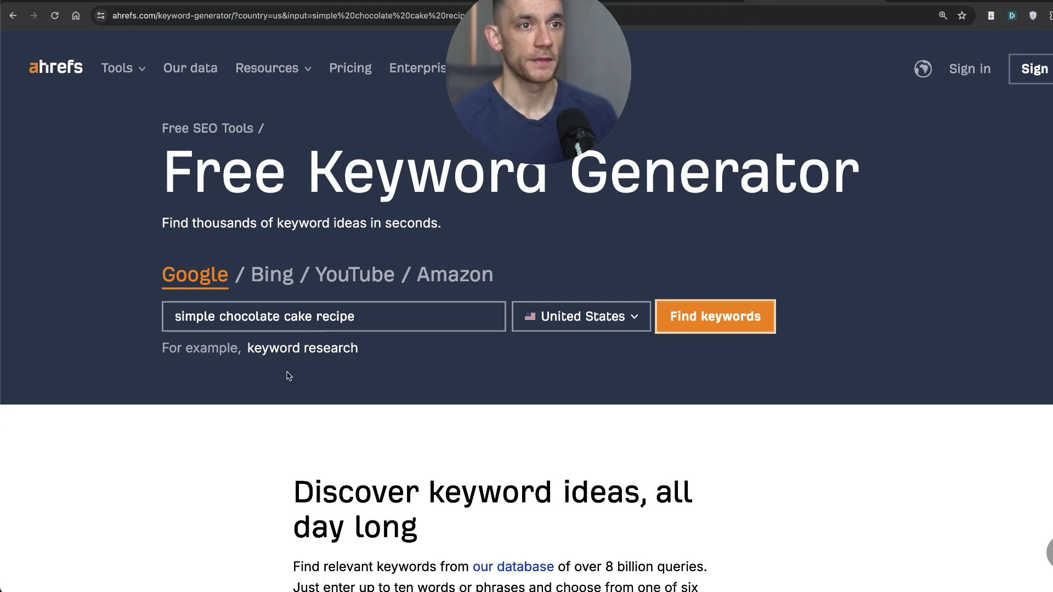
left_click(343, 316)
Replace the query with 'number cake recipe' and find keyword ideas
key("super+a")
key("super+v")
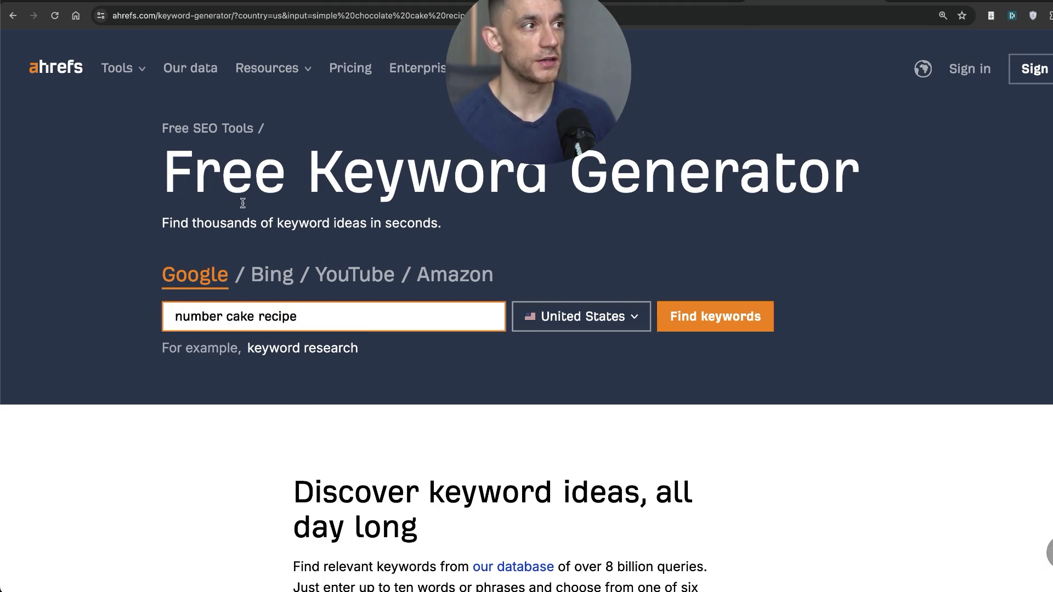
left_click(747, 316)
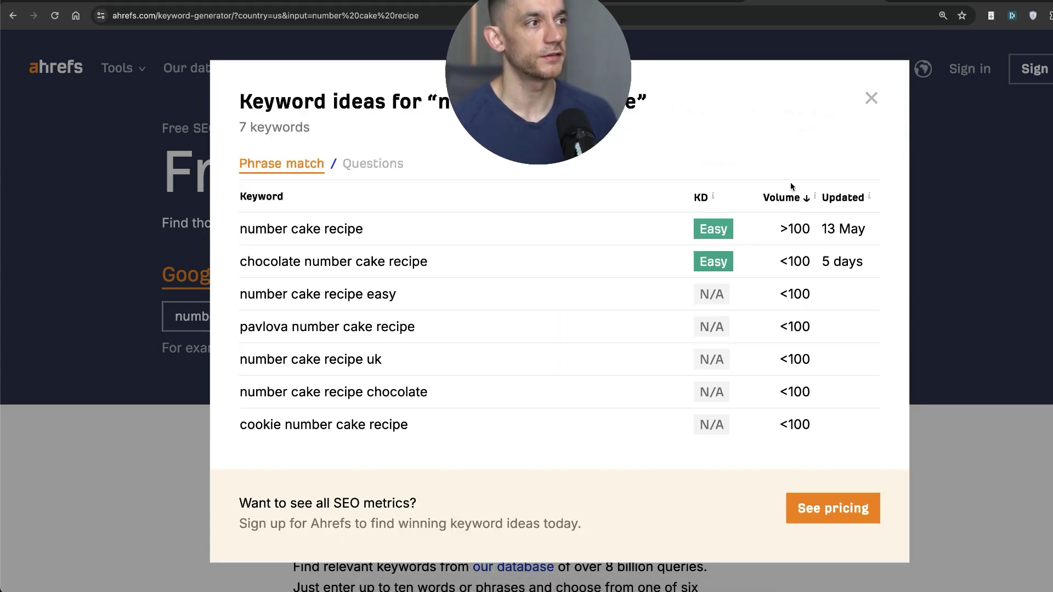
Review the 7 results, including chocolate number cake recipe, then return to the spreadsheet
left_click_drag(216, 234, 464, 231)
left_click(464, 231)
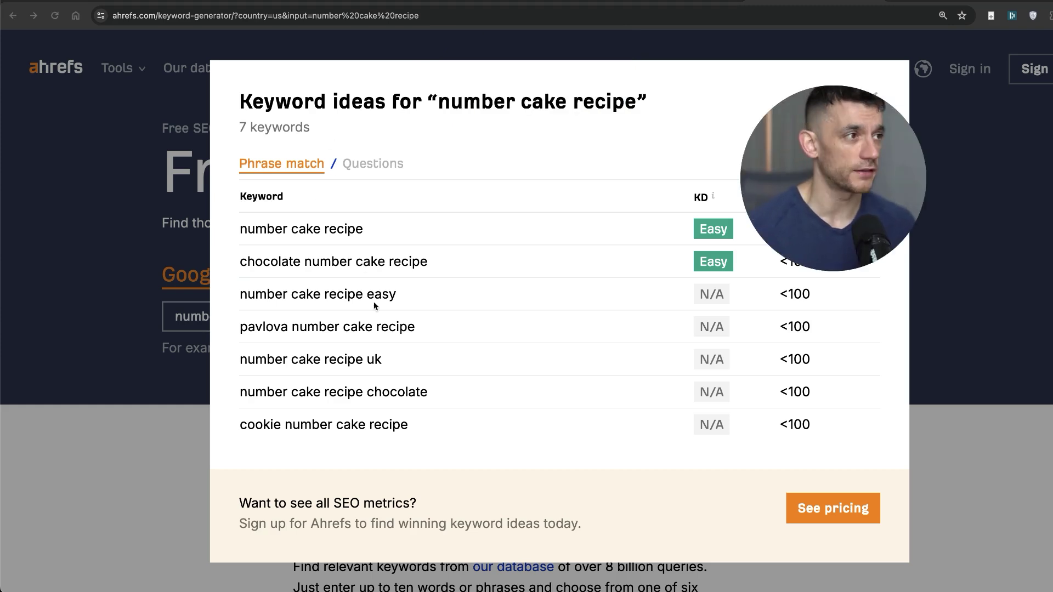
left_click_drag(247, 193, 442, 542)
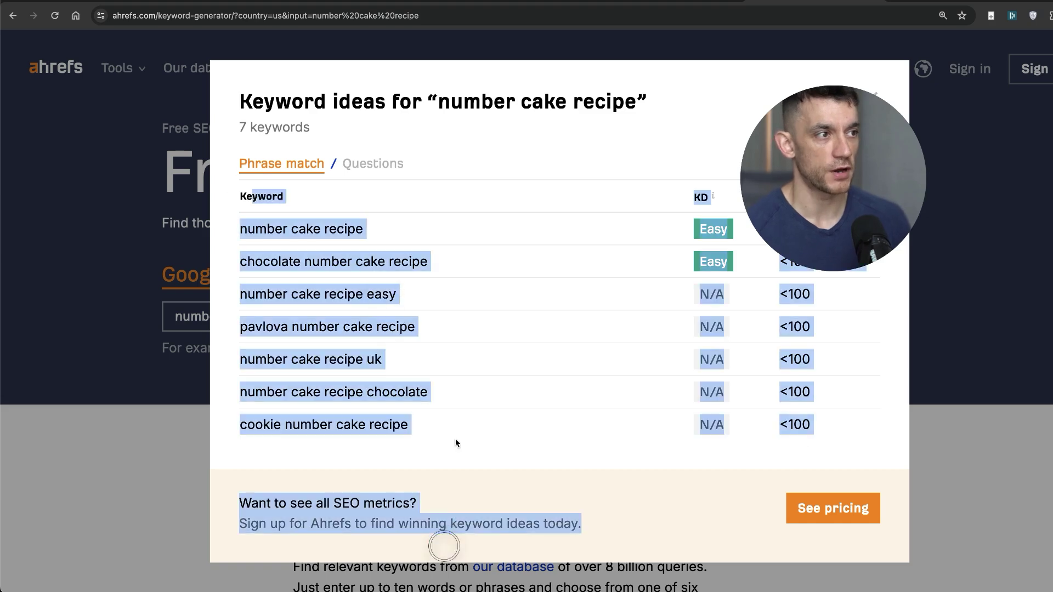
left_click(250, 294)
left_click_drag(218, 262, 473, 274)
triple_click(388, 268)
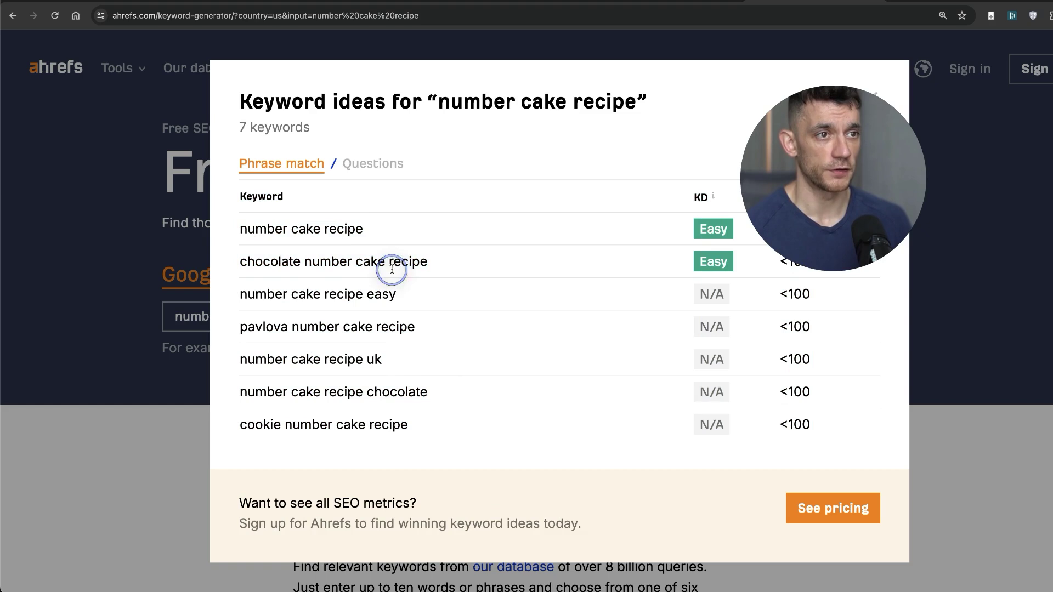
left_click(462, 359)
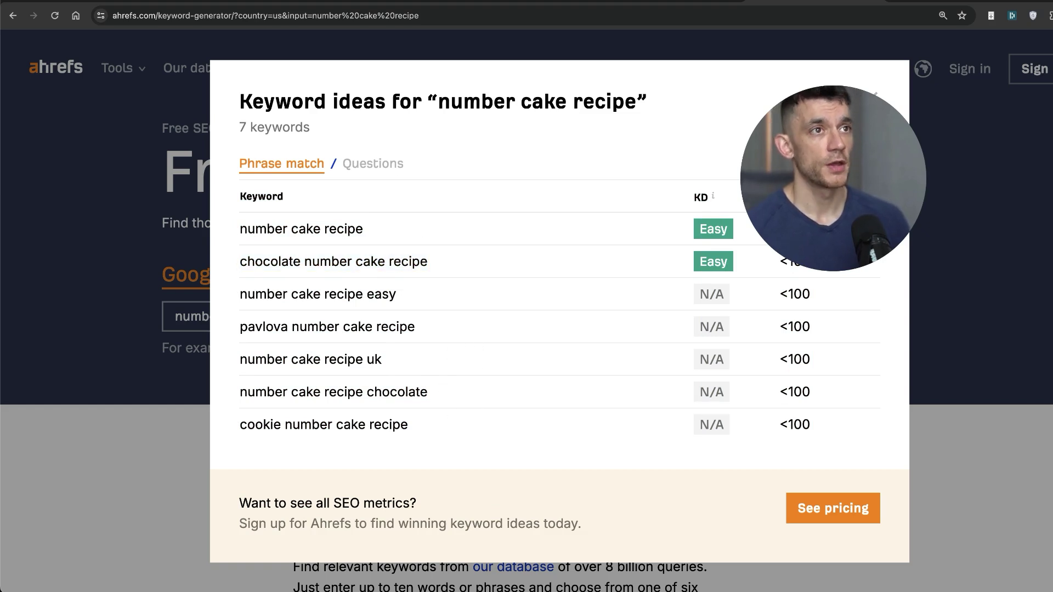
left_click(381, 1)
Leave the keyword sheet for the keyword research methods document, then start a new browser tab
left_click(225, 279)
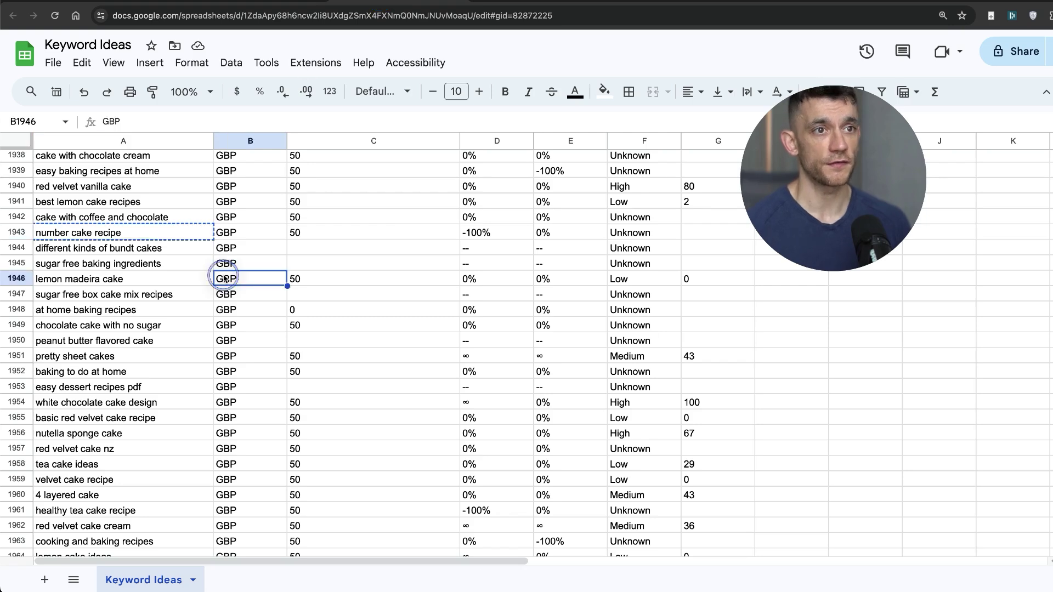
scroll(213, 310, "up", 20)
scroll(196, 401, "up", 20)
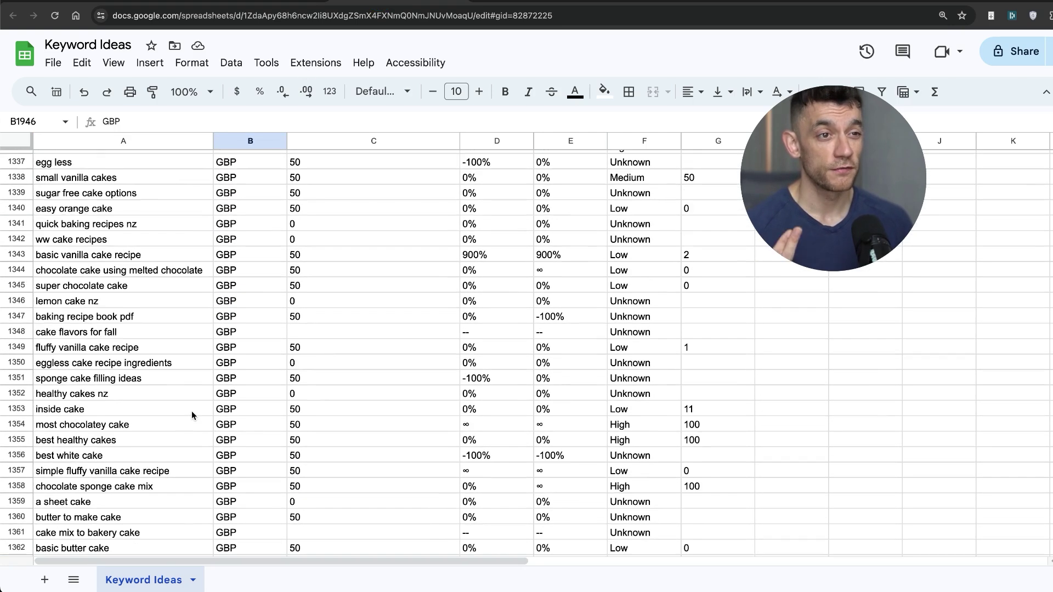
left_click(212, 4)
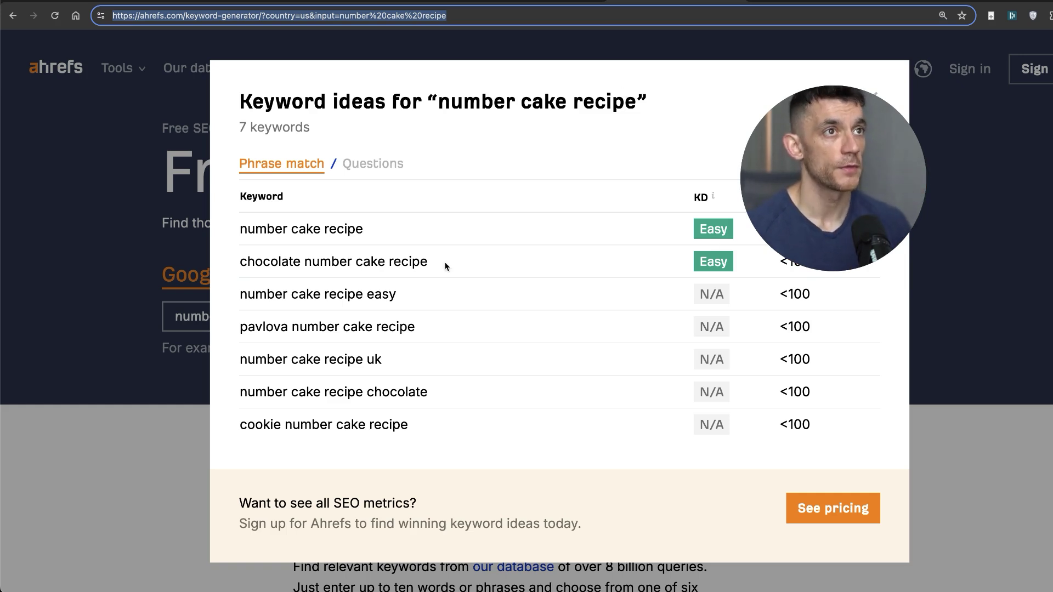
key("ctrl+t")
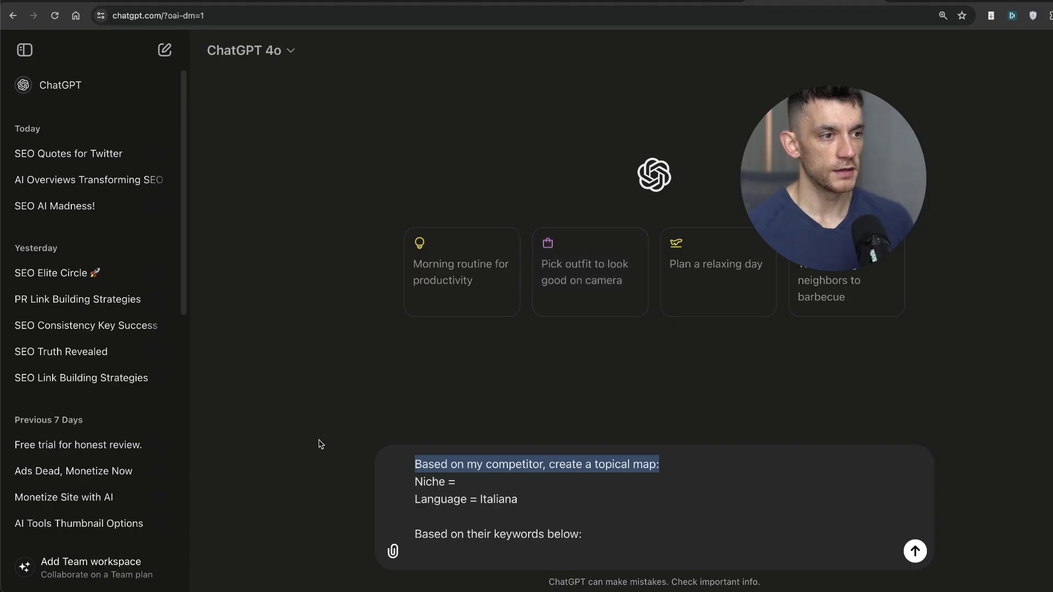
Paste the sheet's keywords A4:A124, cake recipe to sugar cake, under the Cakes/English topical-map prompt and send it
left_click(487, 469)
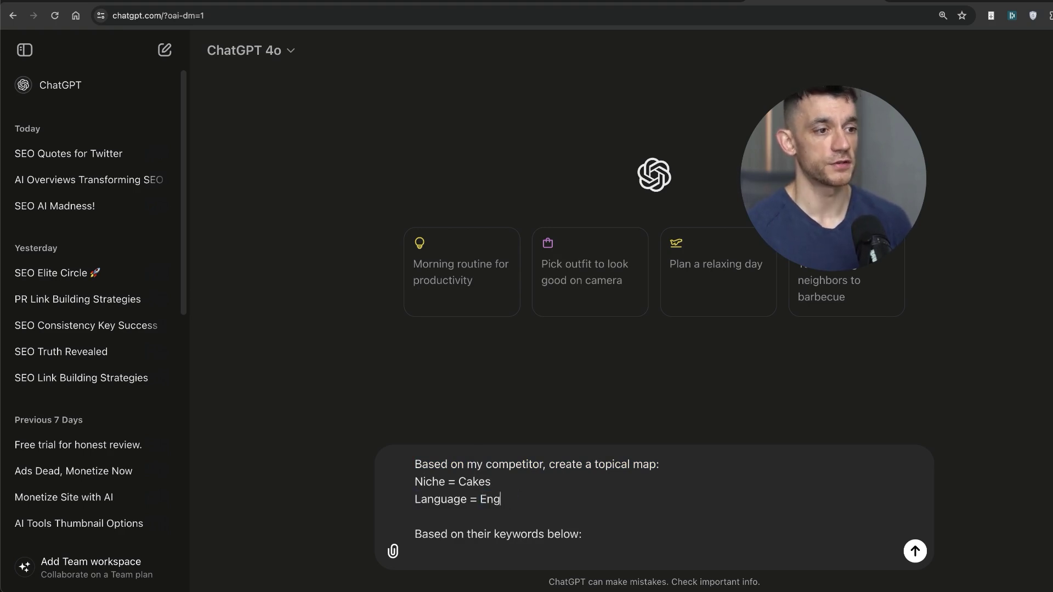
left_click(415, 551)
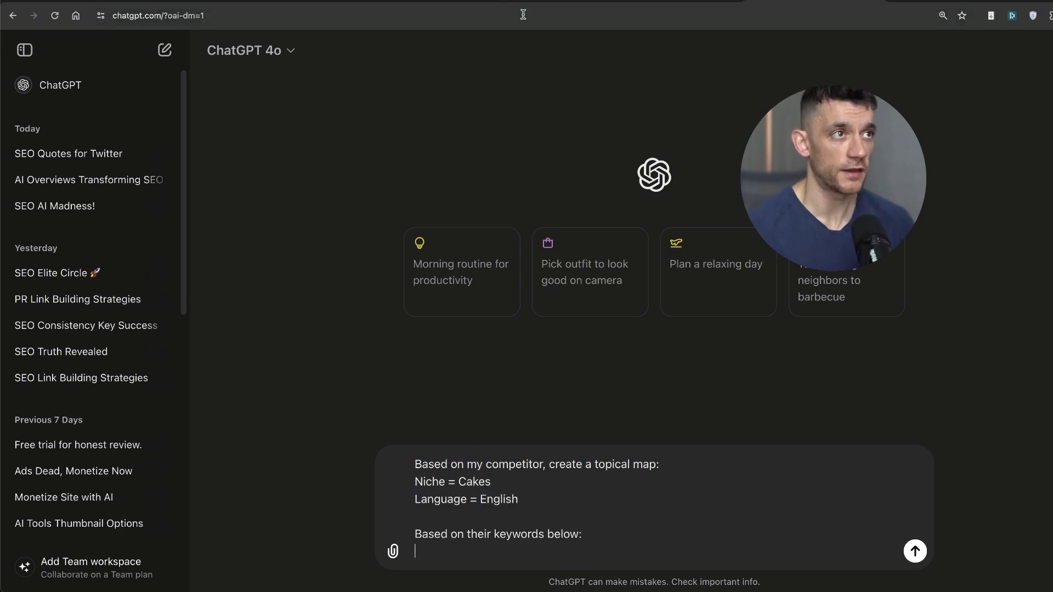
left_click(536, 3)
scroll(124, 487, "up", 20)
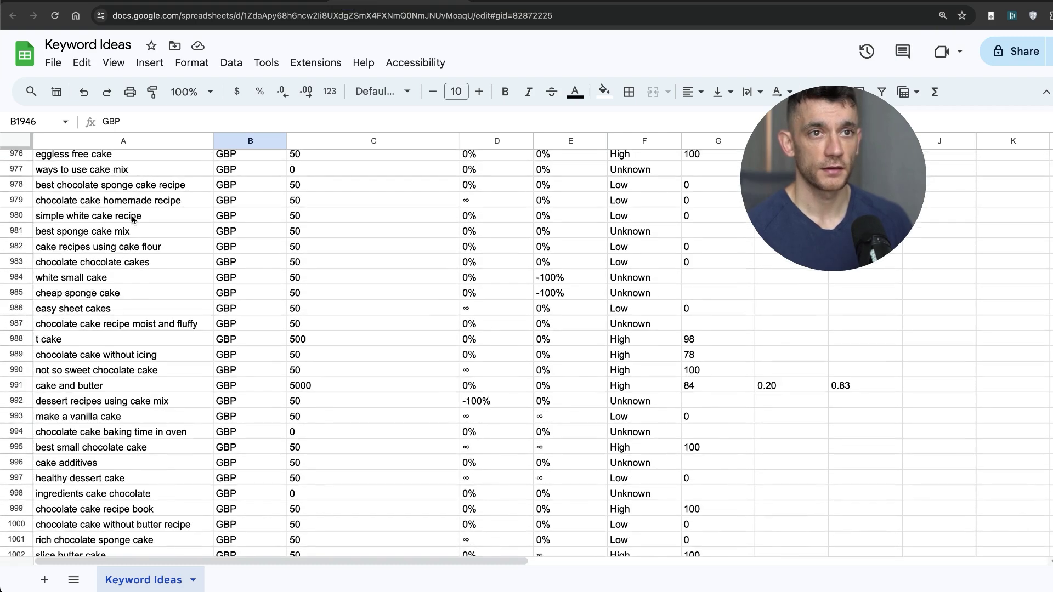
scroll(137, 486, "down", 12)
left_click(150, 318, "shift")
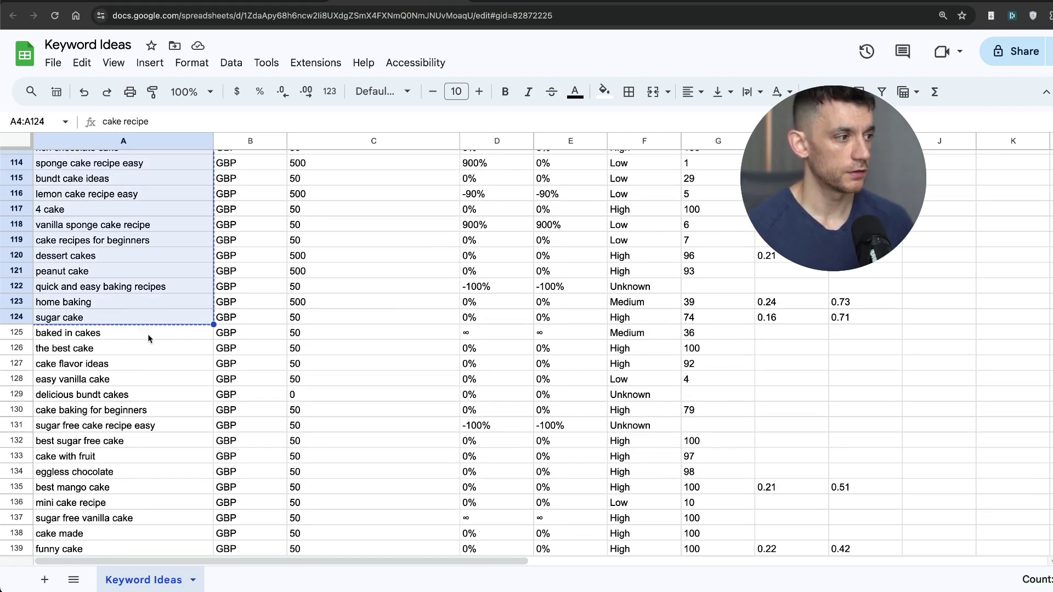
key("ctrl+shift+Tab")
key("super+v")
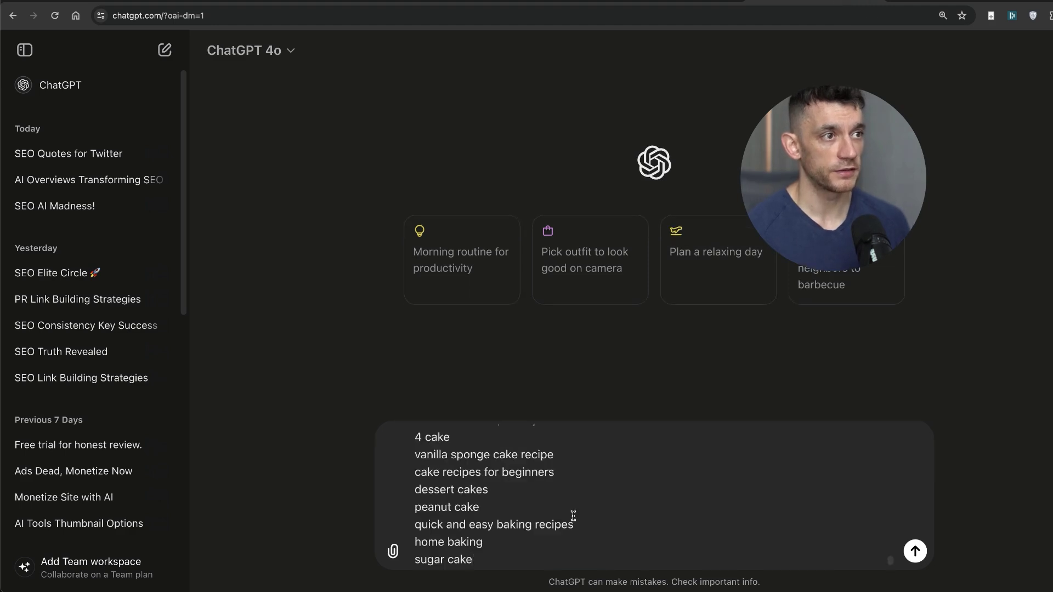
key("super+a")
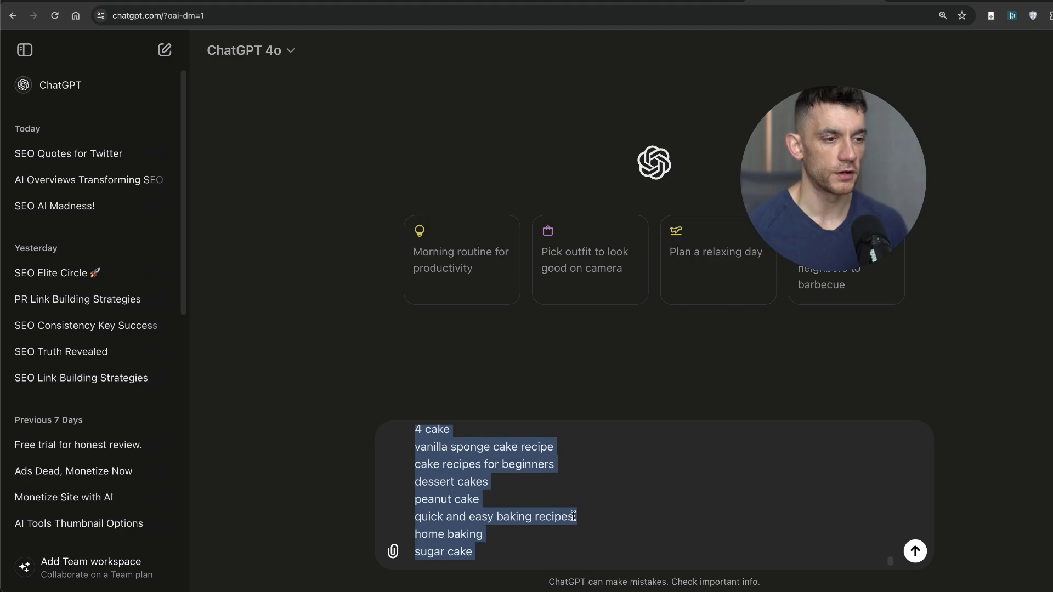
key("Up")
scroll(573, 516, "down", 5)
key("Return")
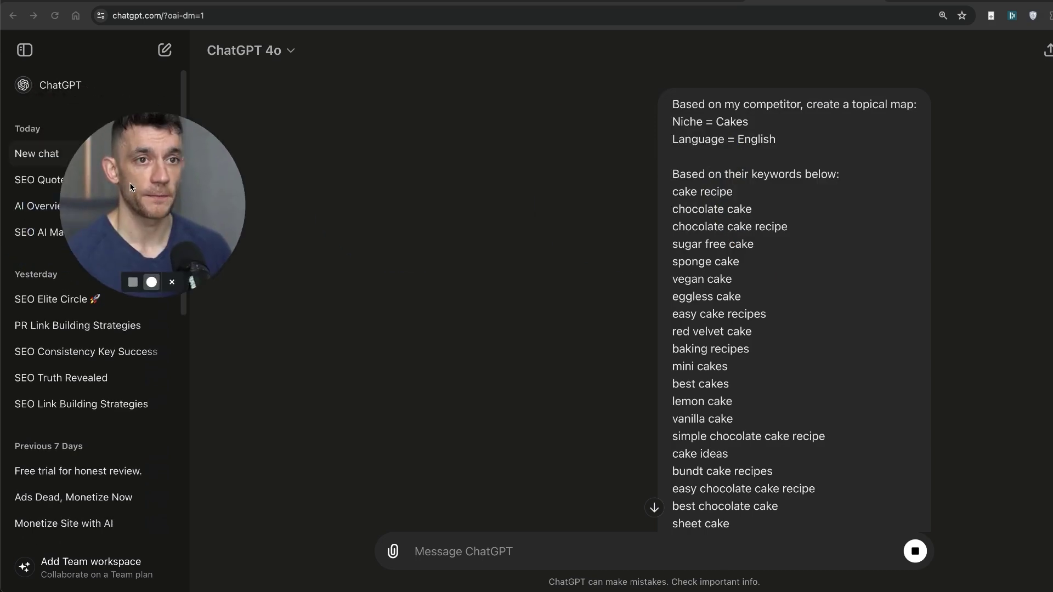
Quote a few vanilla cake keyword lines, such as Vanilla cake mix, from the reply, then discard the quote
scroll(518, 300, "down", 15)
scroll(518, 299, "down", 3)
scroll(482, 301, "down", 5)
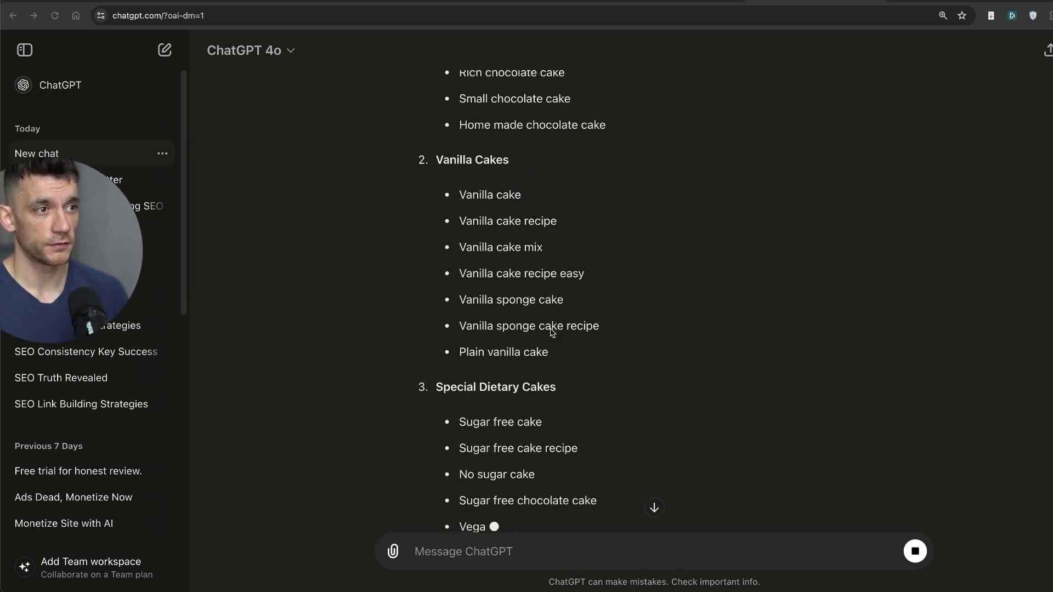
left_click_drag(550, 352, 459, 219)
left_click(472, 199)
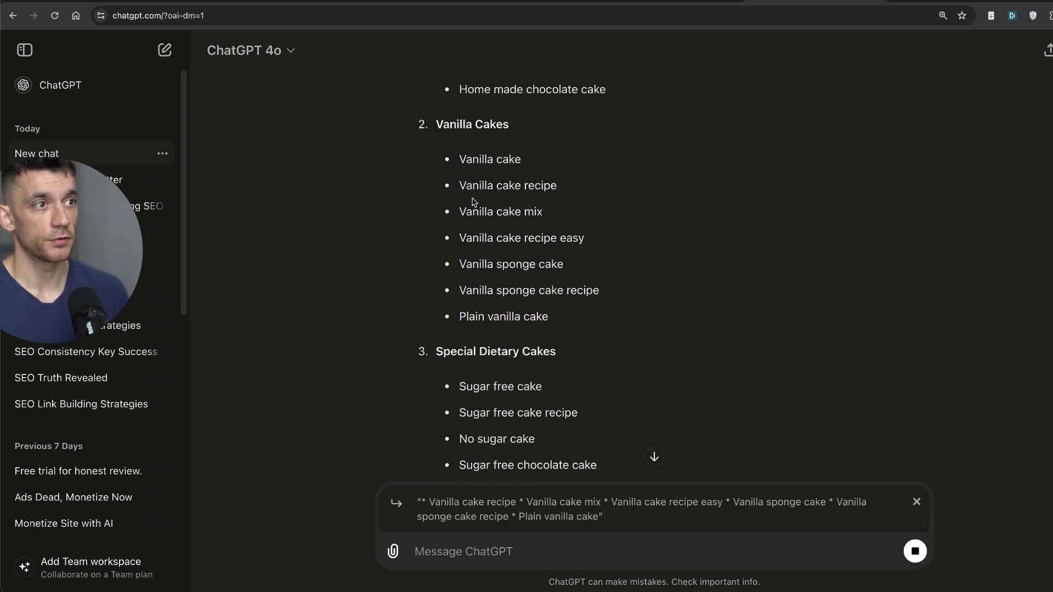
triple_click(474, 212)
left_click(472, 197)
triple_click(502, 238)
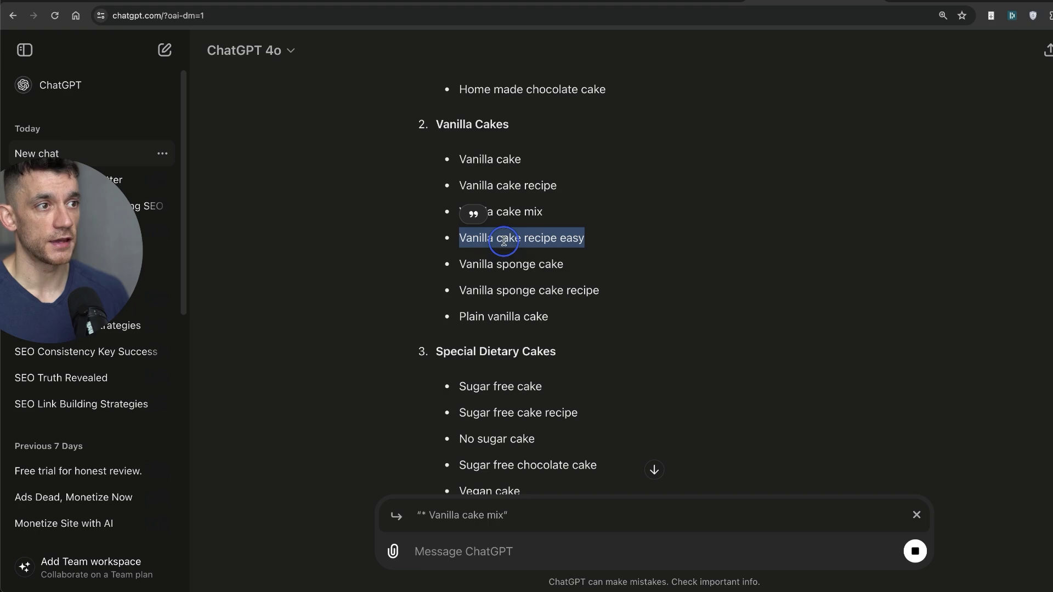
left_click(916, 514)
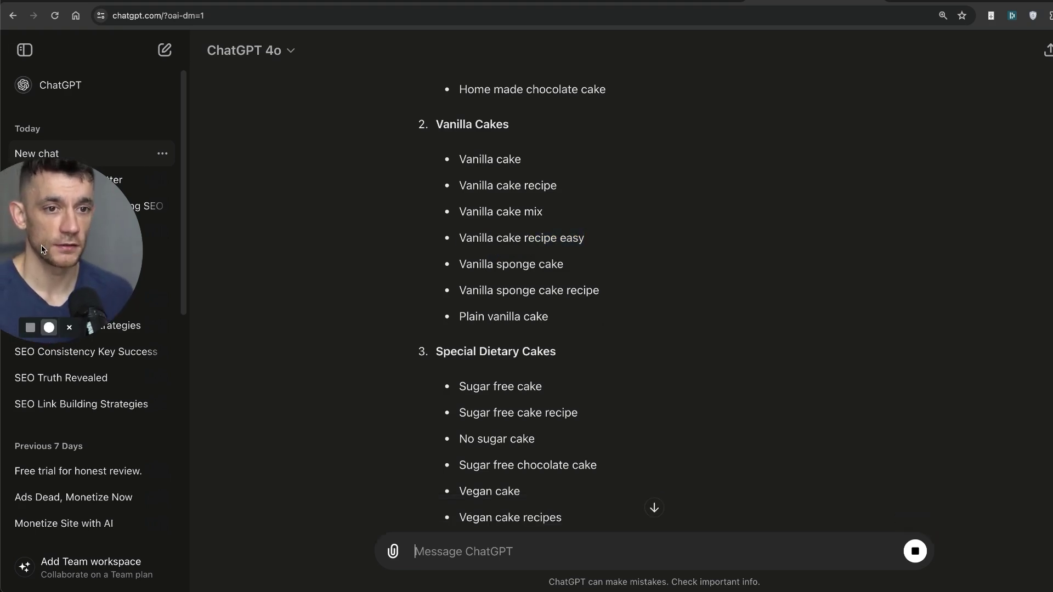
Scroll back through the finished Topical Map for Cakes Niche and its Chocolate, Vanilla and Special Dietary groups
scroll(478, 334, "up", 1)
scroll(478, 335, "down", 6)
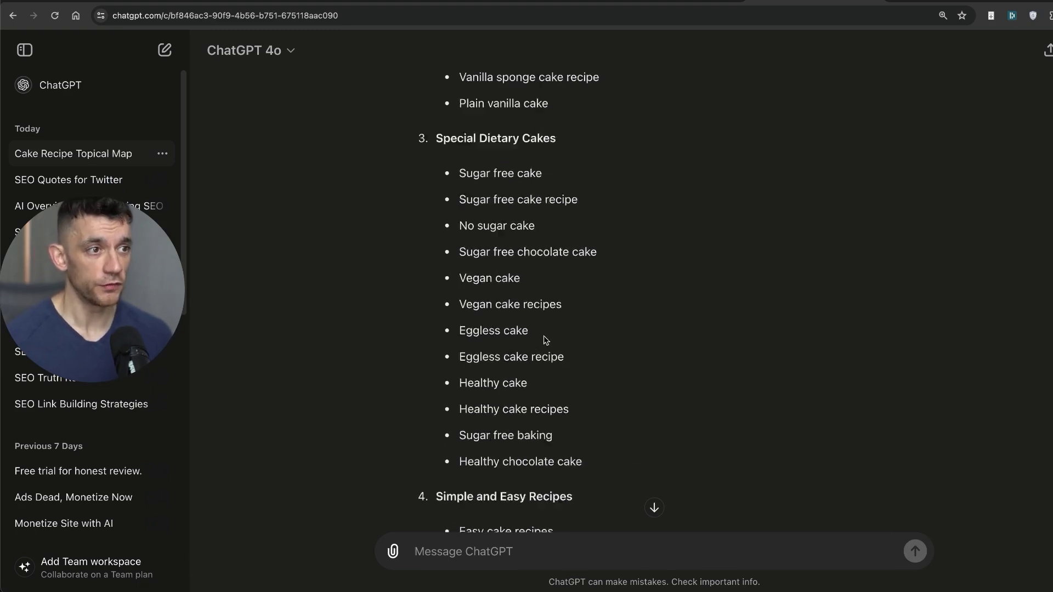
scroll(571, 288, "up", 6)
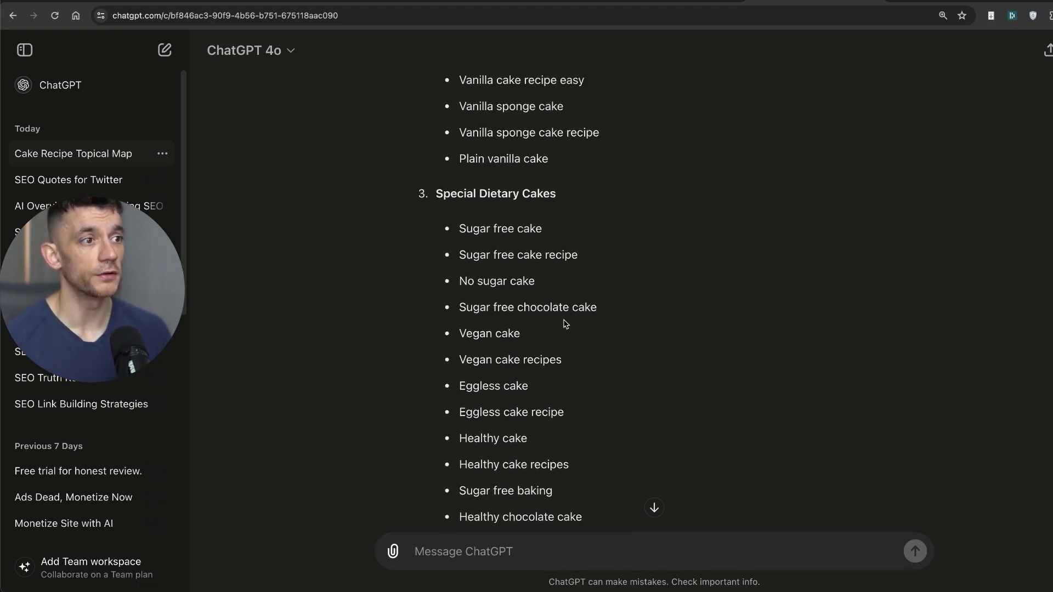
scroll(552, 331, "up", 10)
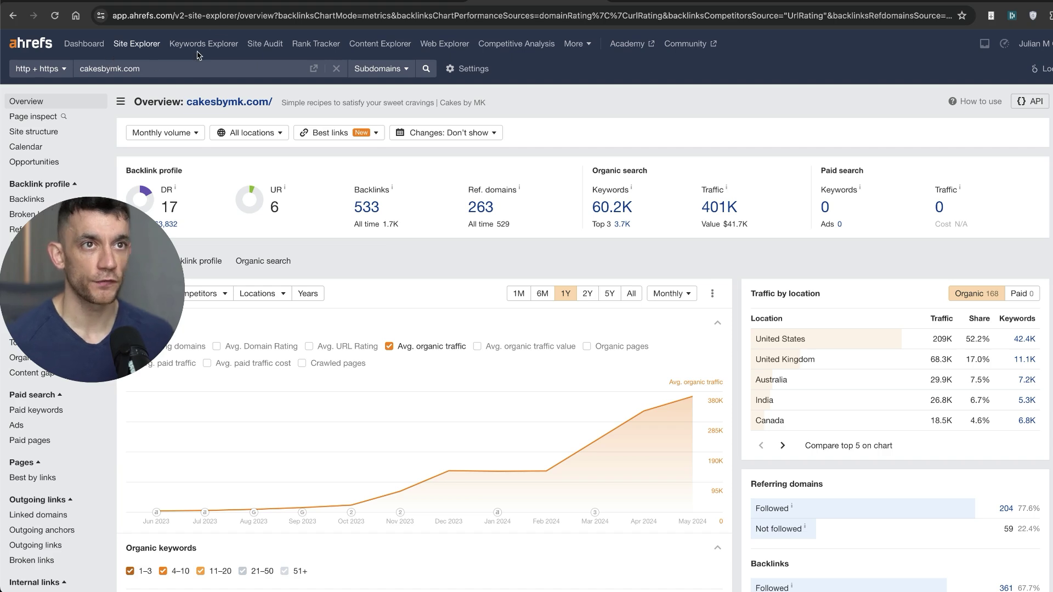
Open cakesbymk.com/sitemap.xml in a new tab and go into recipe-sitemap.xml
key("ctrl+a")
key("ctrl+t")
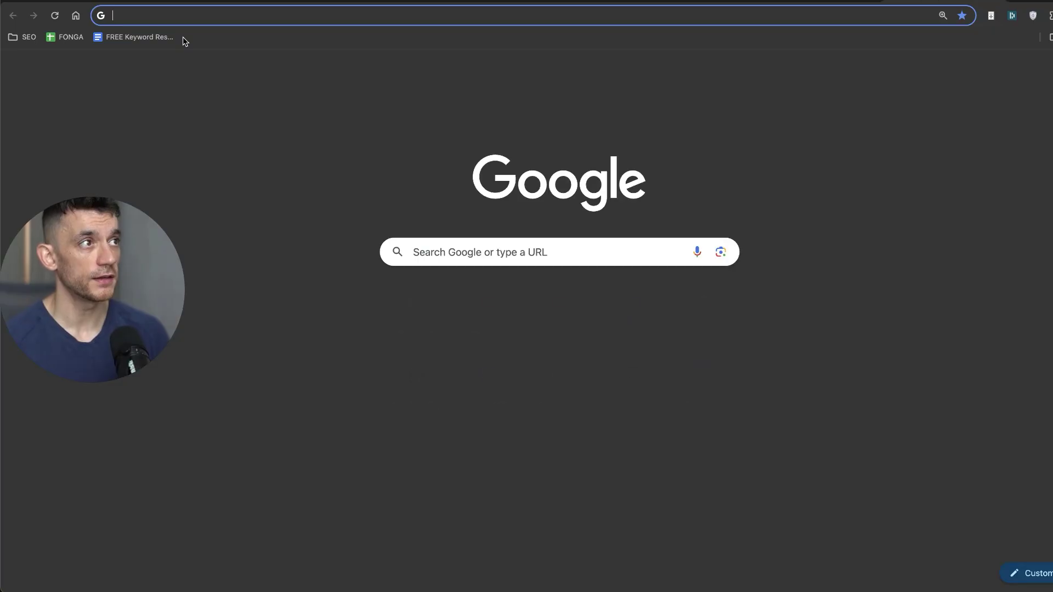
type("cakesbymk.com/sitemap.xml")
key("Return")
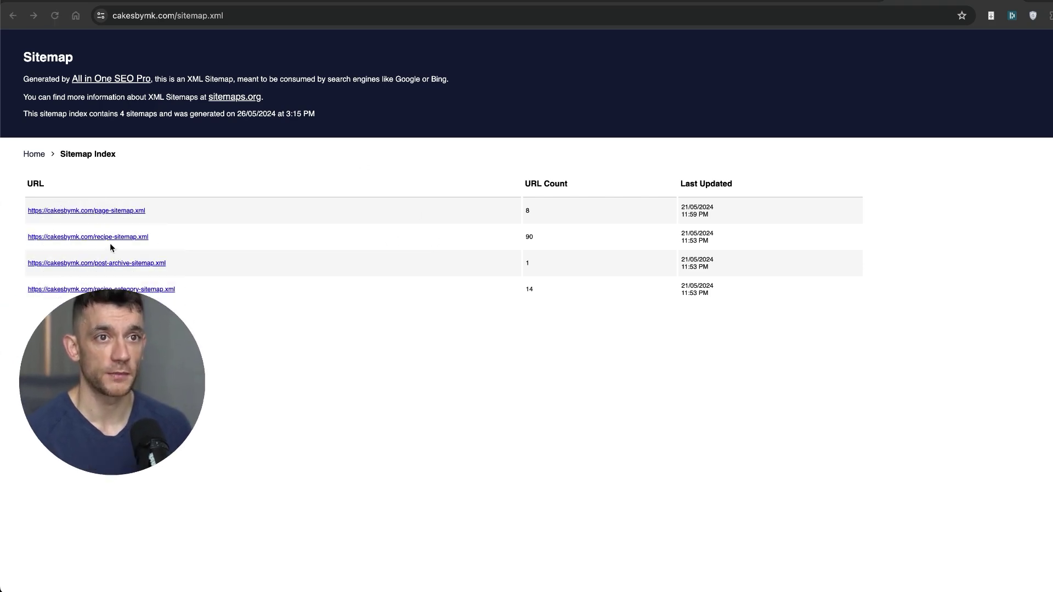
left_click(122, 236)
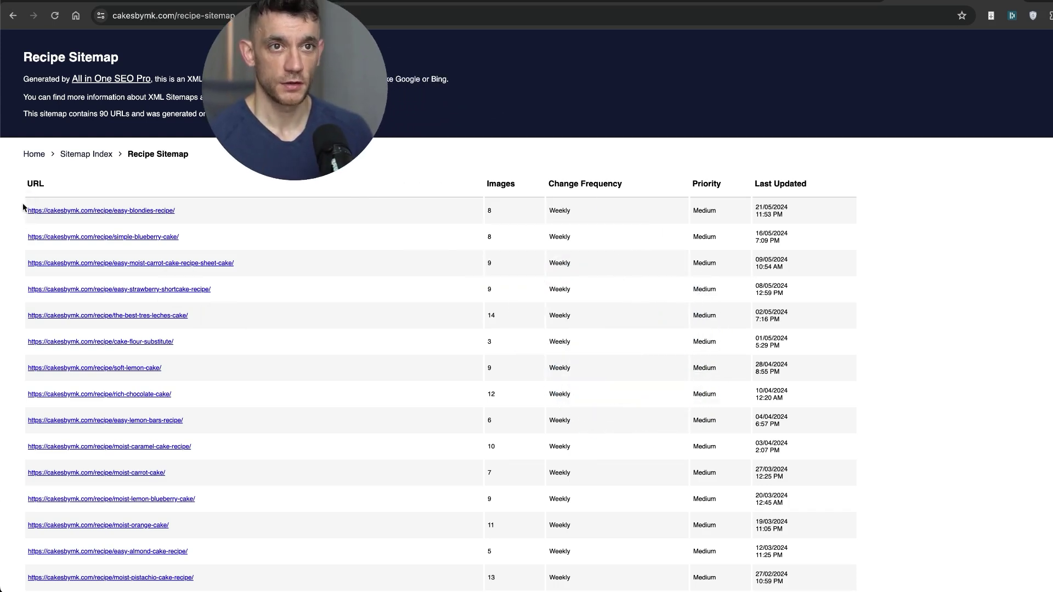
Copy the 90-URL recipe sitemap table and paste it into the ChatGPT message box
left_click_drag(24, 207, 294, 298)
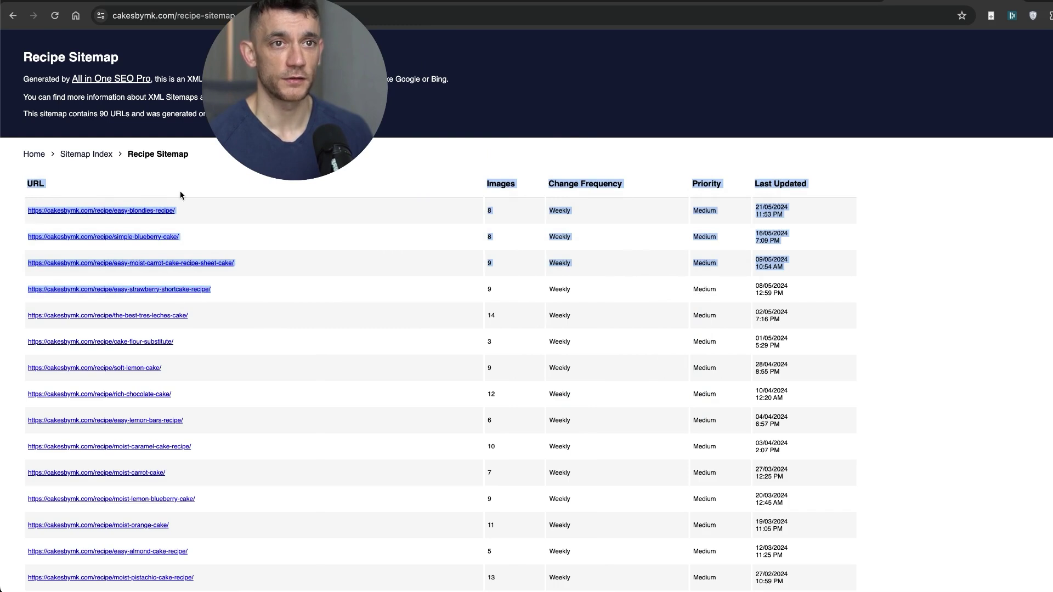
left_click(5, 197)
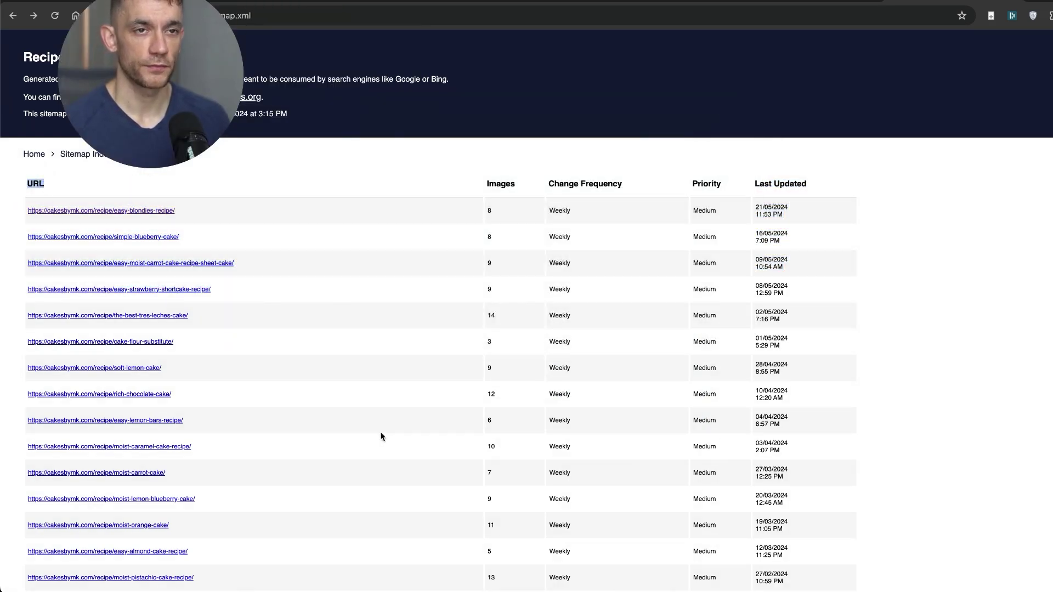
scroll(381, 435, "down", 20)
left_click(261, 574, "shift")
key("super+c")
key("ctrl+Tab")
key("super+v")
key("super+Up")
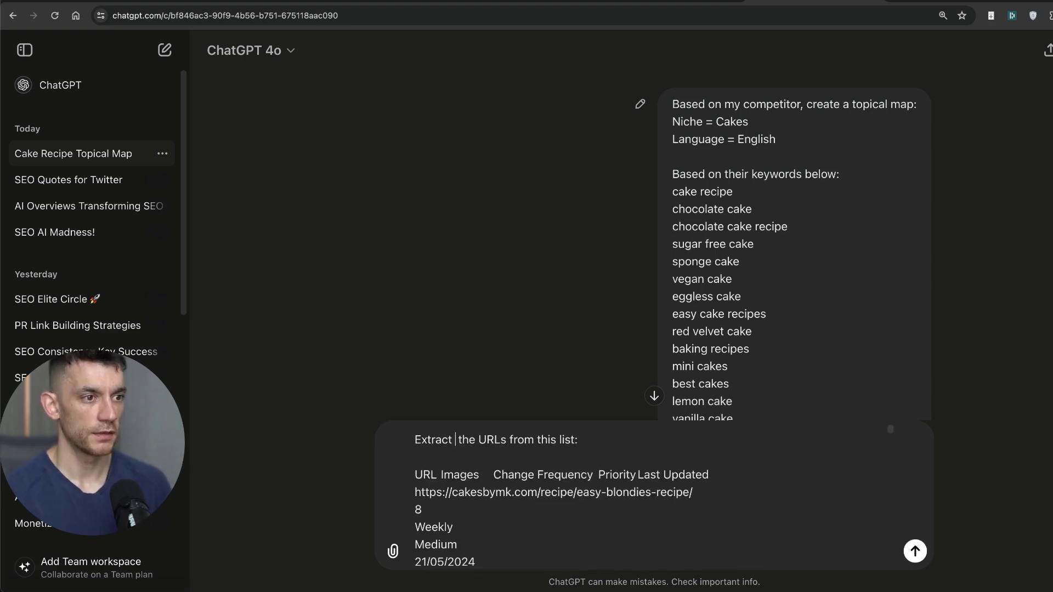
Send the 'Extract the URLs from this list:' request with the pasted sitemap rows
key("Return")
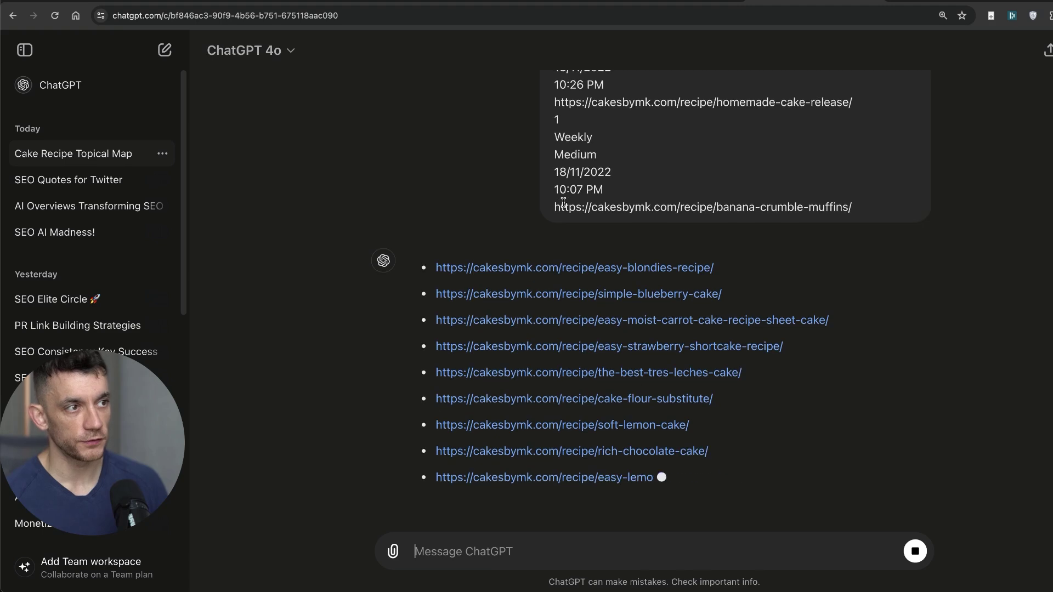
scroll(639, 258, "up", 5)
scroll(620, 220, "up", 8)
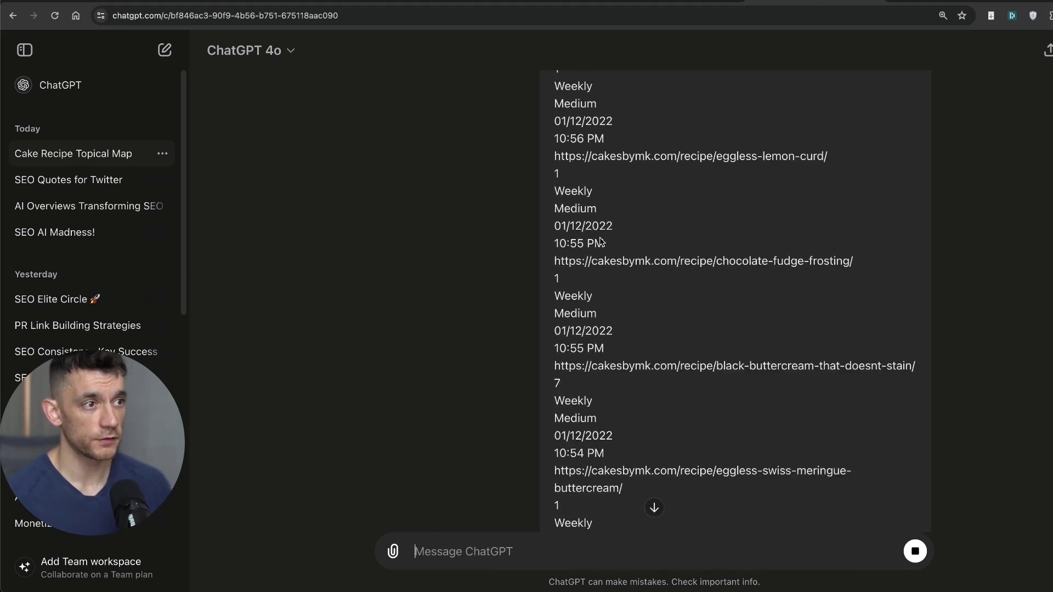
scroll(548, 290, "down", 20)
scroll(521, 235, "down", 12)
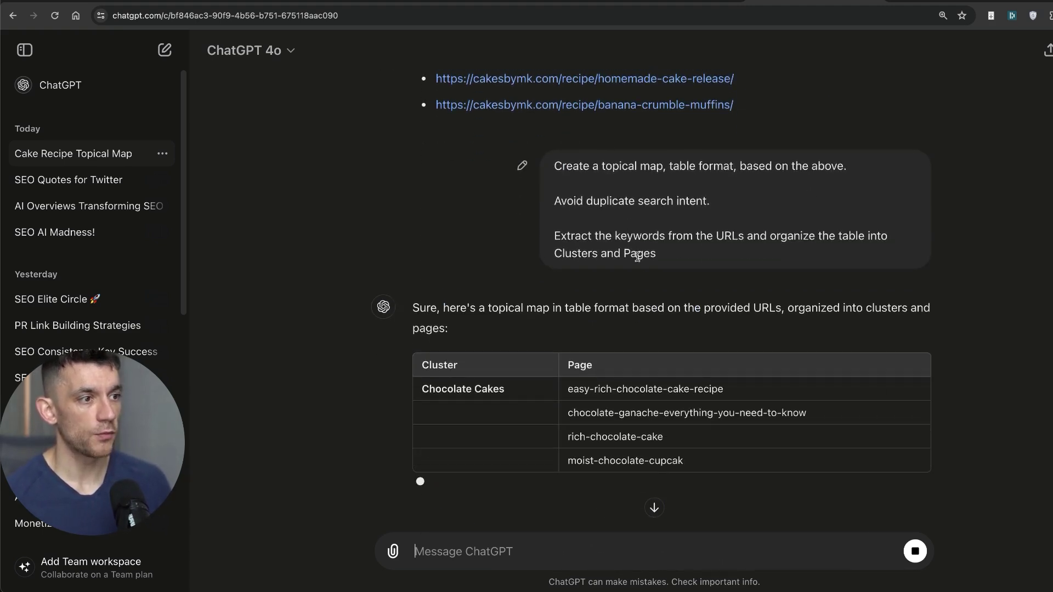
scroll(575, 185, "up", 1)
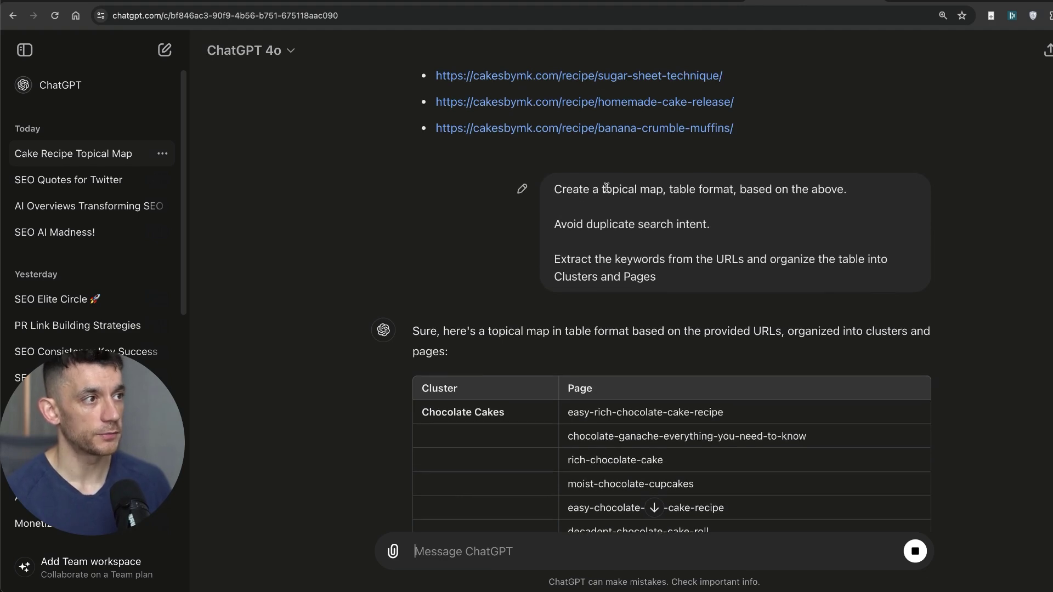
Look over the topical-map prompt asking for a table of clusters and pages
left_click_drag(563, 222, 713, 225)
left_click(757, 240)
left_click_drag(656, 277, 751, 265)
left_click(750, 270)
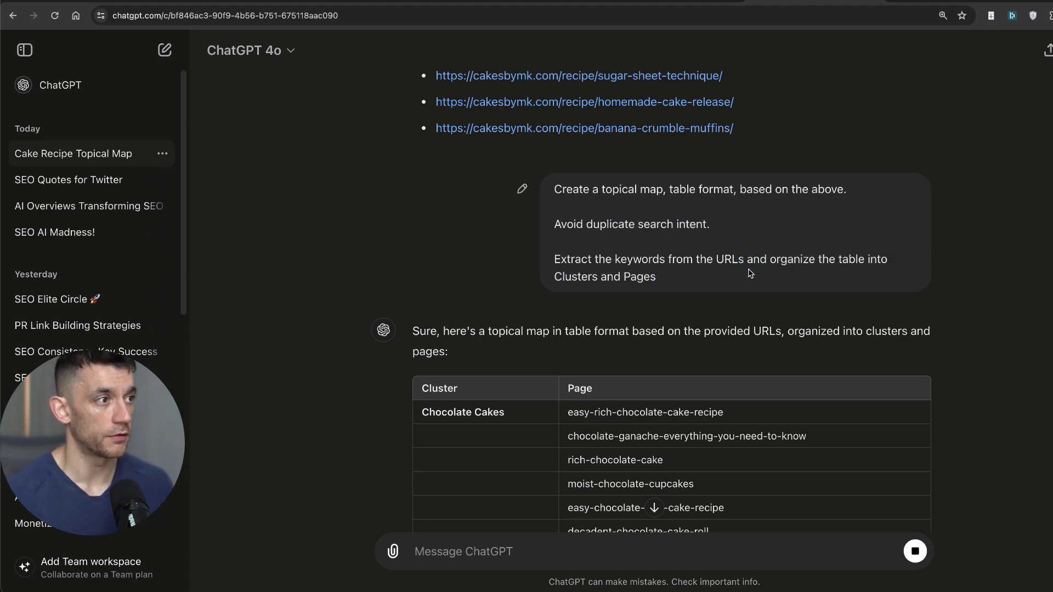
scroll(801, 318, "down", 1)
scroll(801, 318, "down", 5)
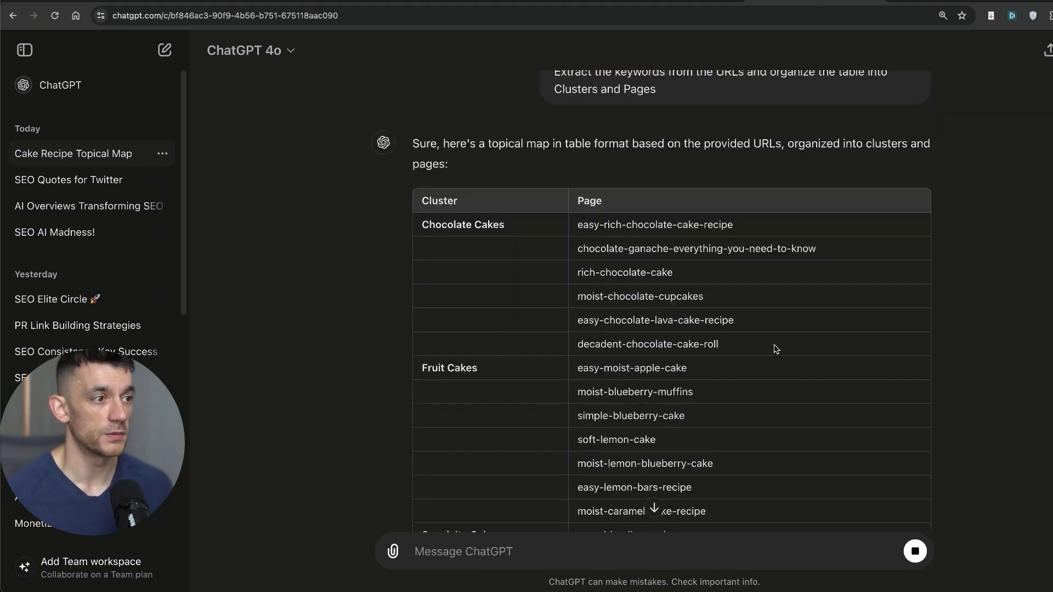
Review the resulting table's Chocolate Cakes cluster and its pages, including the rich chocolate cake page
triple_click(479, 158)
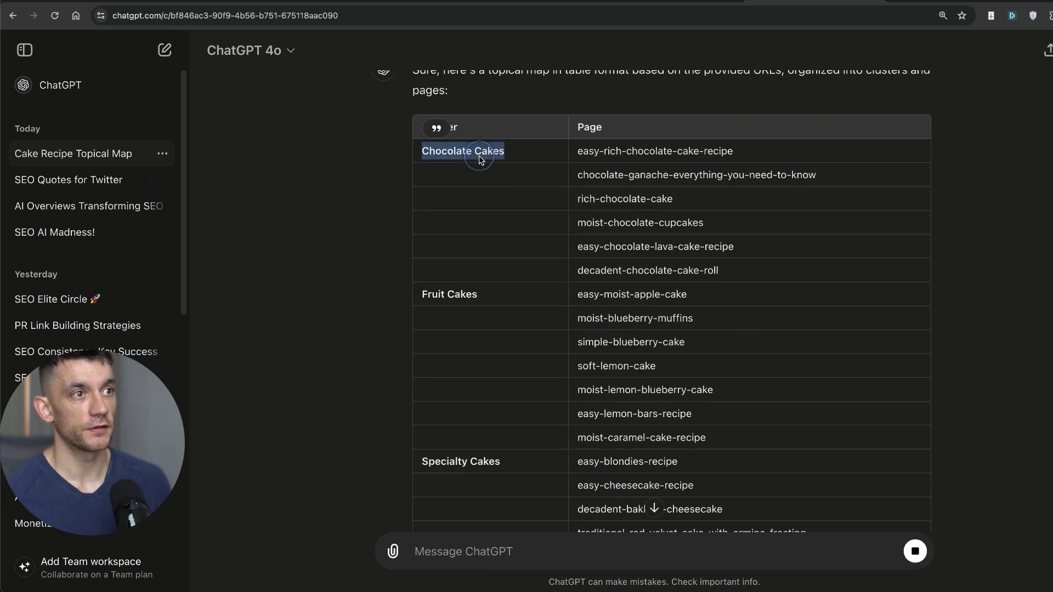
left_click(544, 205)
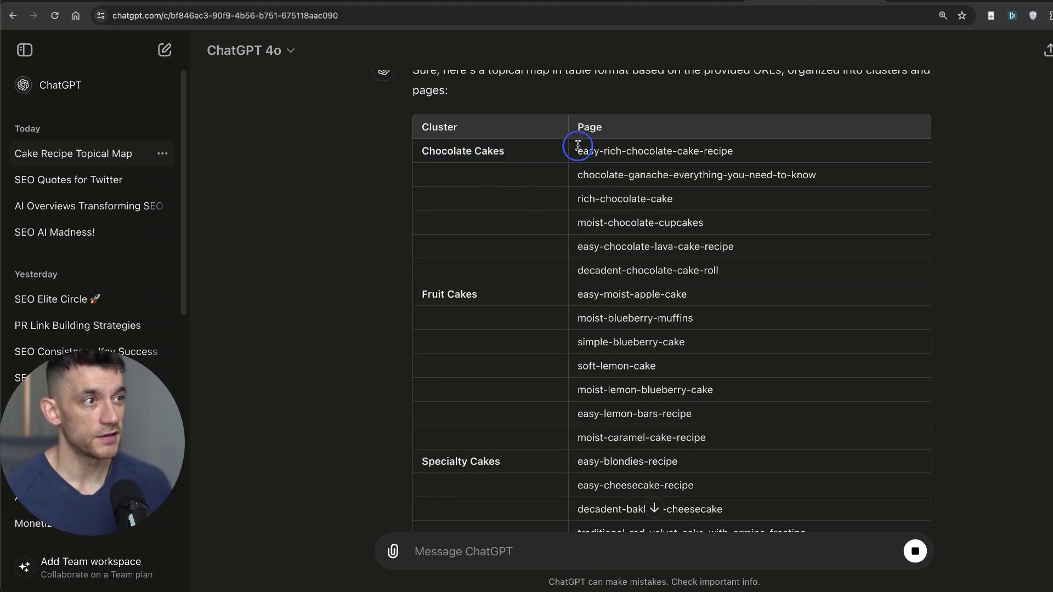
left_click_drag(578, 145, 654, 177)
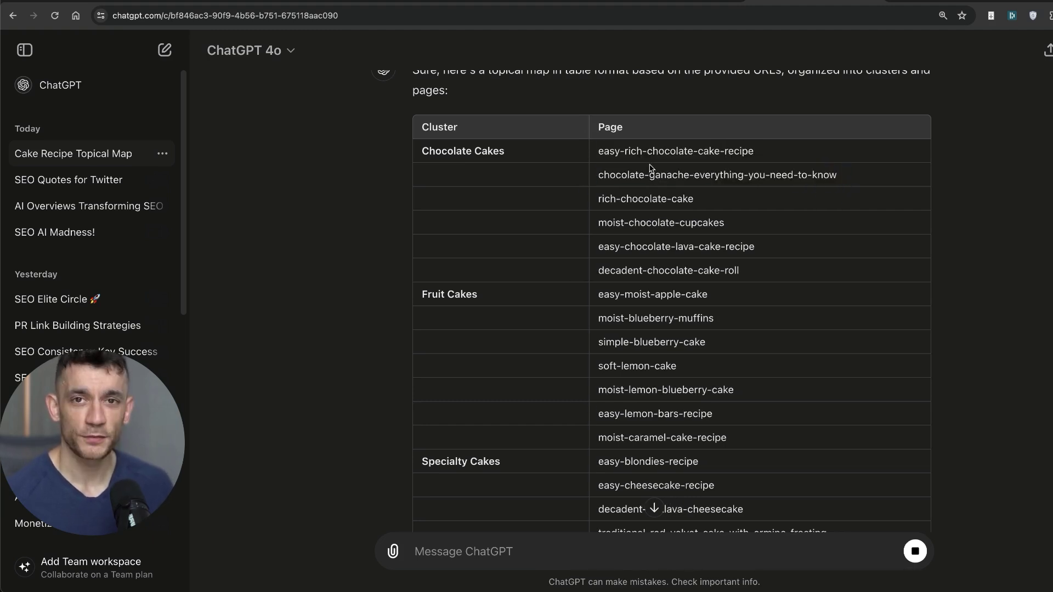
left_click_drag(598, 199, 762, 243)
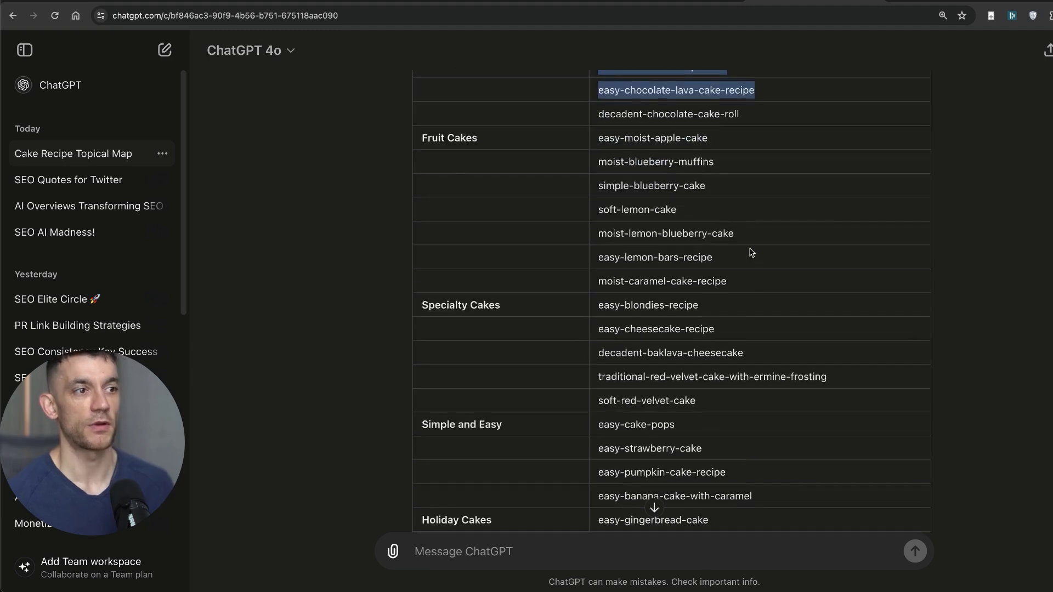
scroll(751, 252, "down", 8)
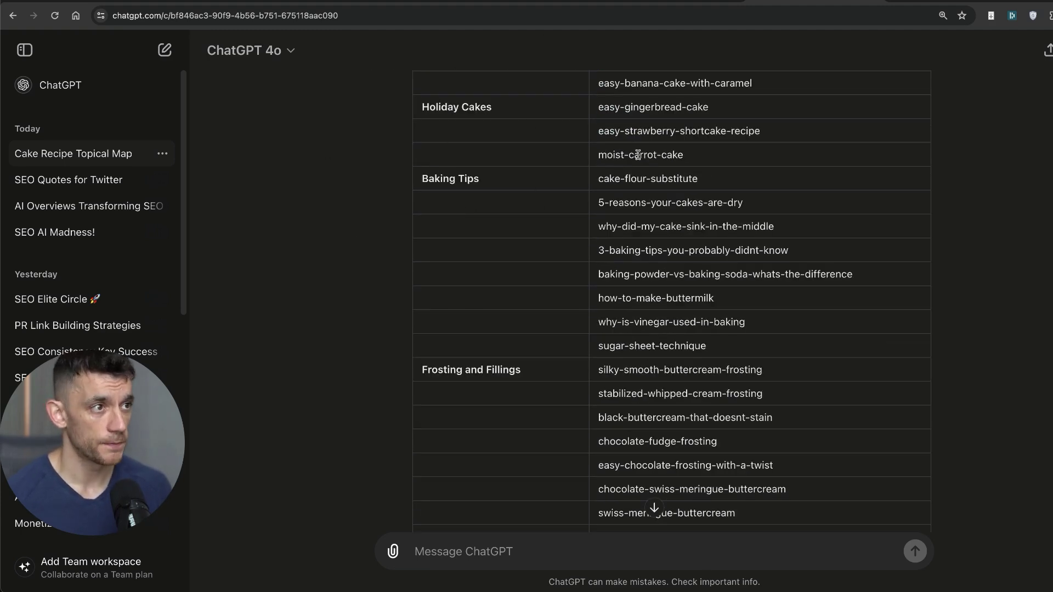
scroll(703, 316, "down", 15)
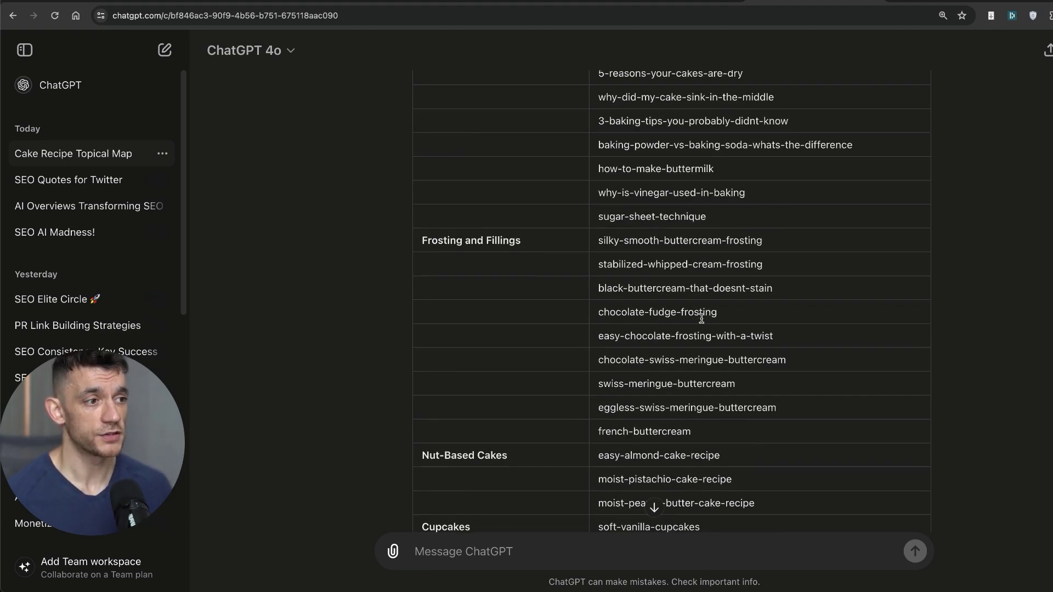
scroll(626, 229, "up", 20)
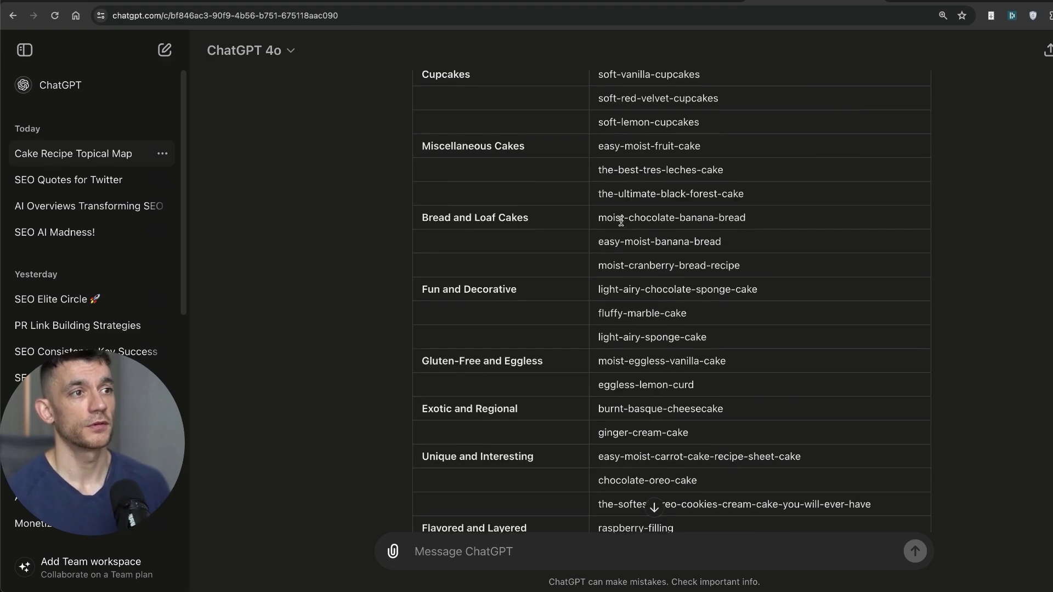
scroll(605, 302, "up", 5)
left_click(279, 306)
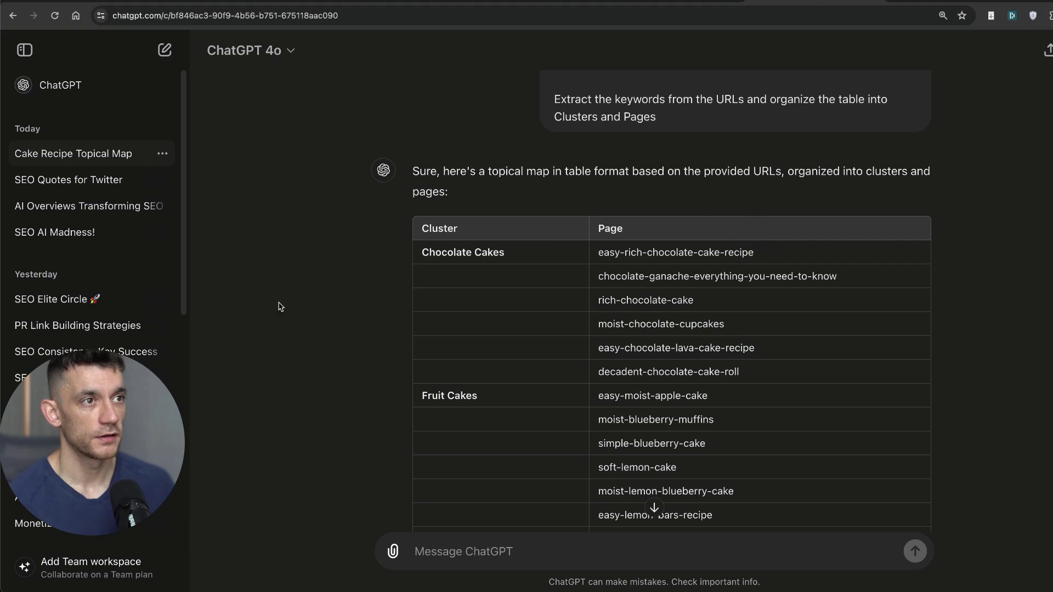
scroll(559, 131, "up", 3)
left_click_drag(675, 274, 551, 179)
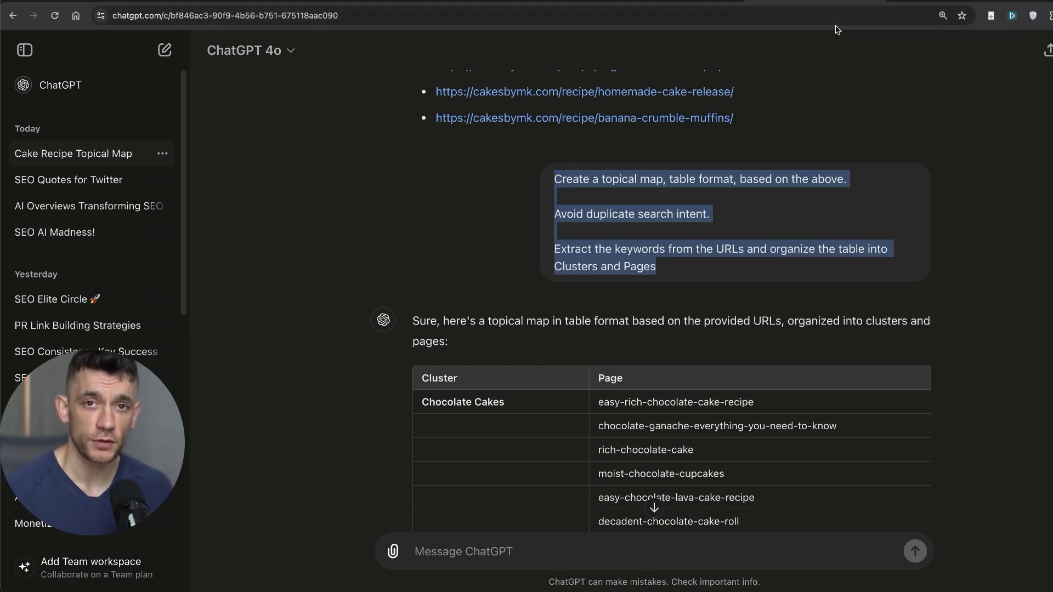
left_click(977, 3)
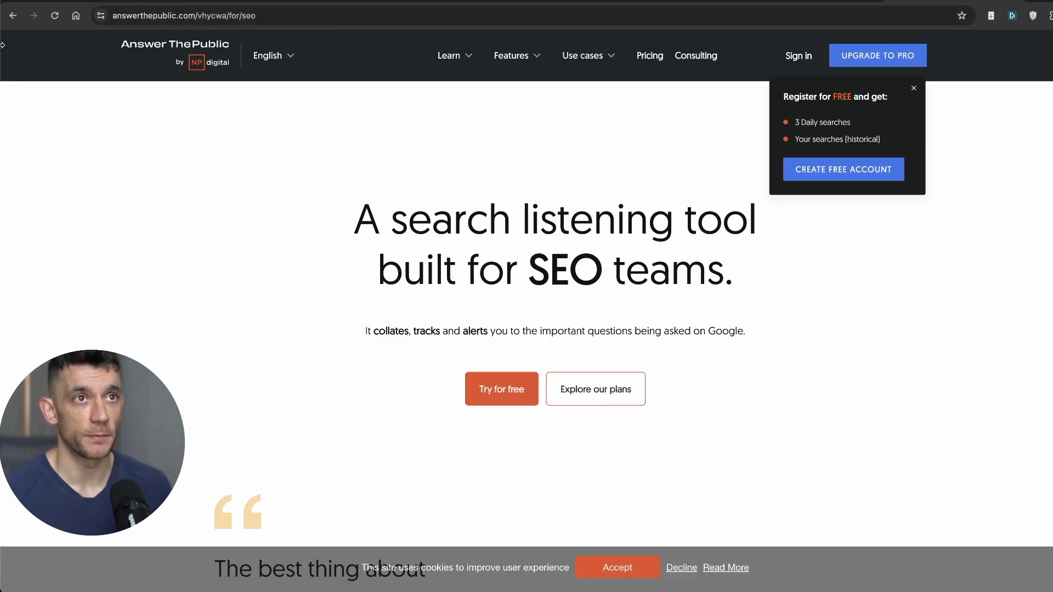
Search AnswerThePublic for chocolate cake, getting 718 ideas with 90,500 search volume and $0.41 CPC
left_click(913, 87)
left_click(800, 54)
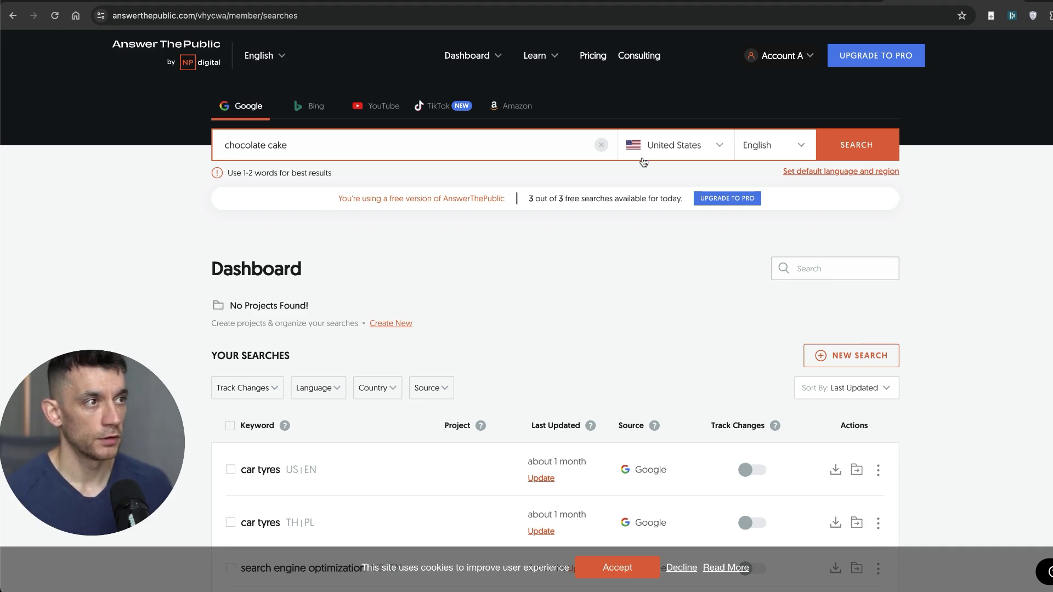
left_click(880, 145)
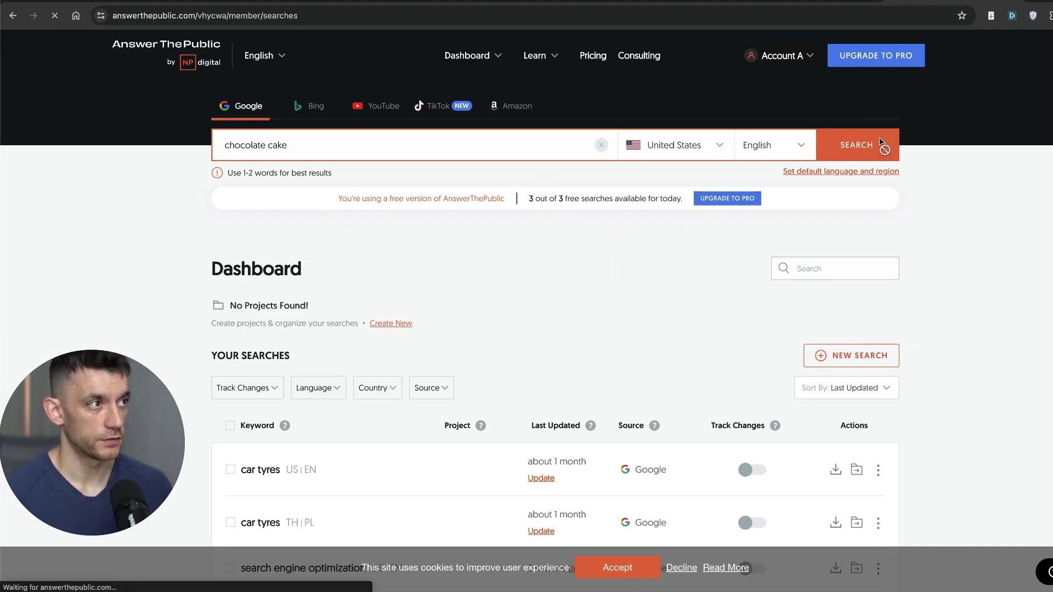
double_click(595, 196)
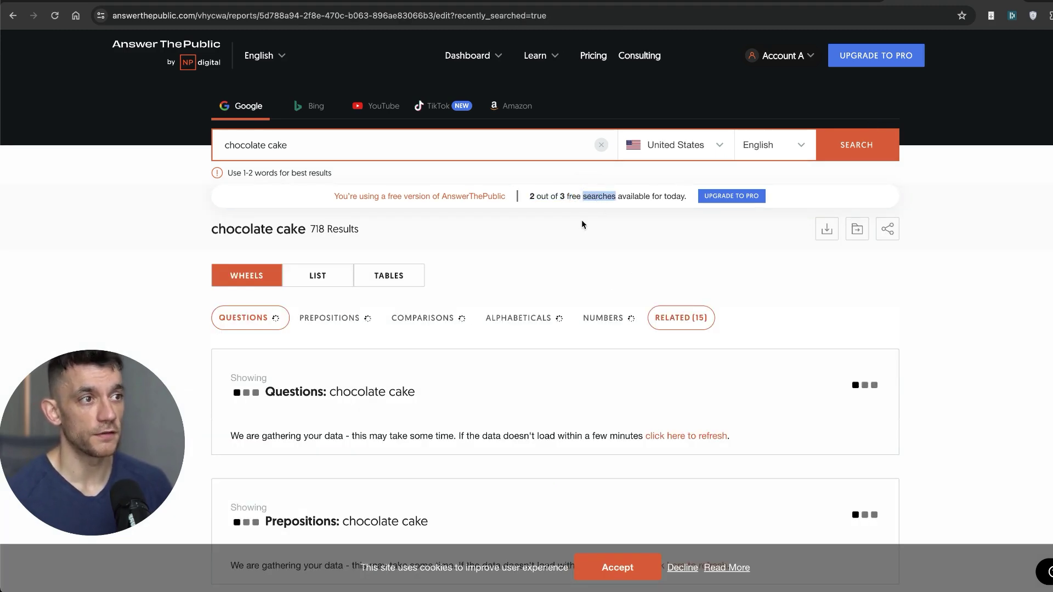
left_click(969, 344)
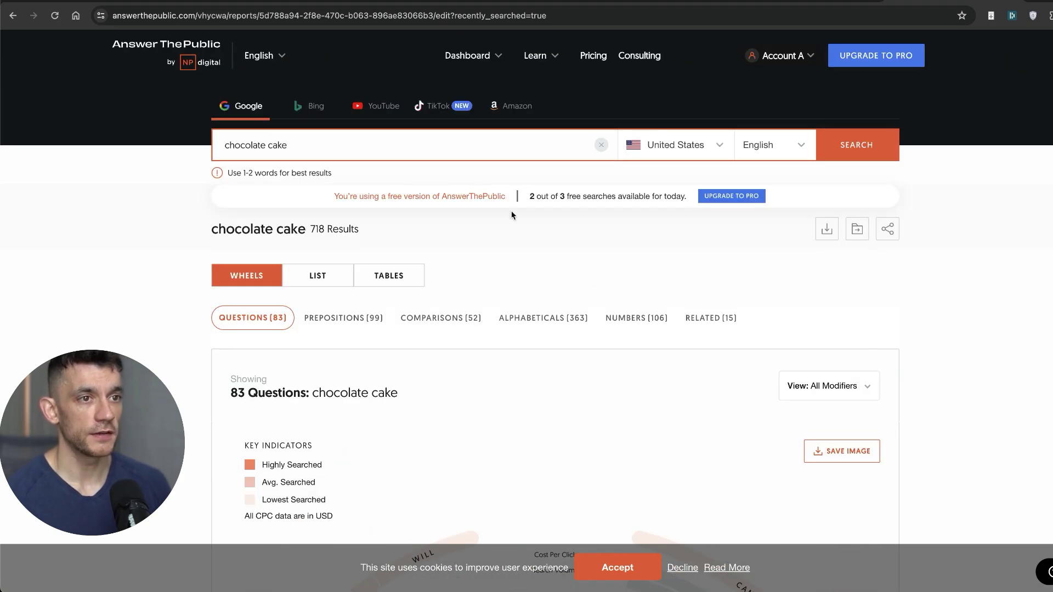
scroll(384, 253, "down", 1)
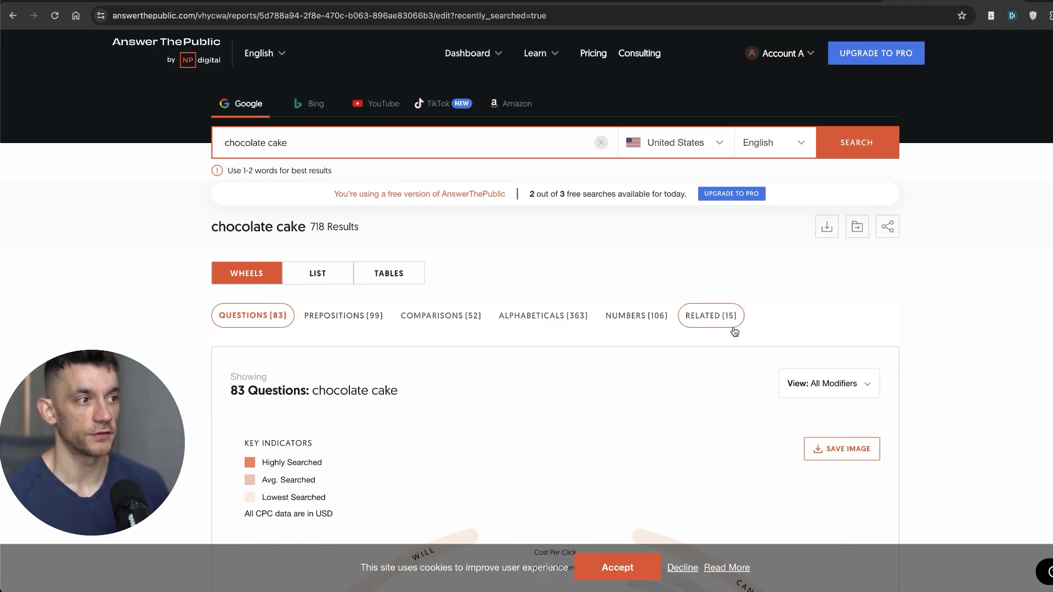
scroll(482, 410, "up", 1)
scroll(482, 410, "down", 1)
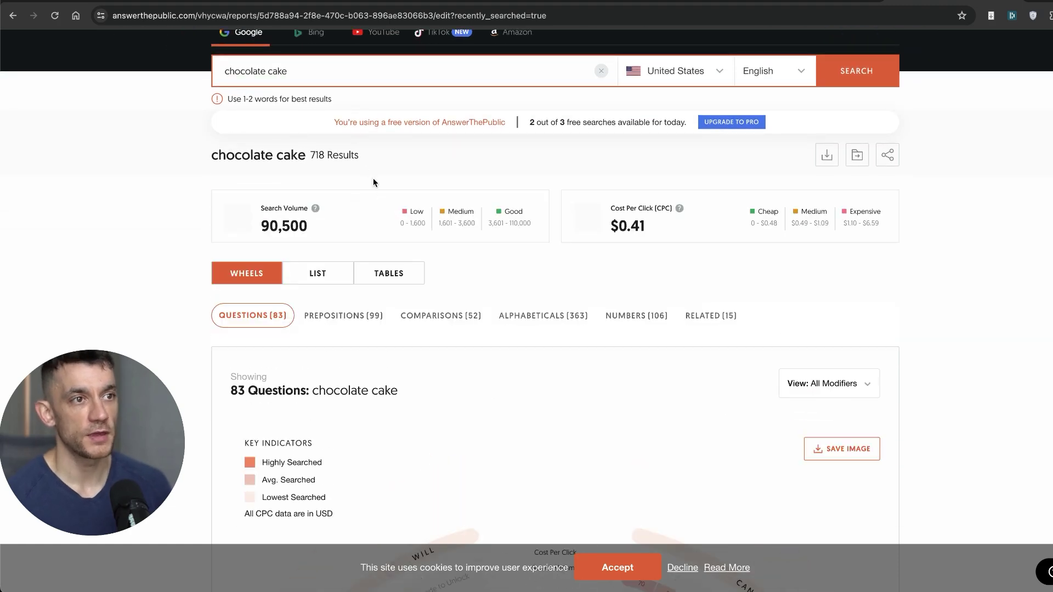
Show the chocolate cake keyword ideas as tables and browse through them
left_click(389, 274)
scroll(417, 390, "up", 6)
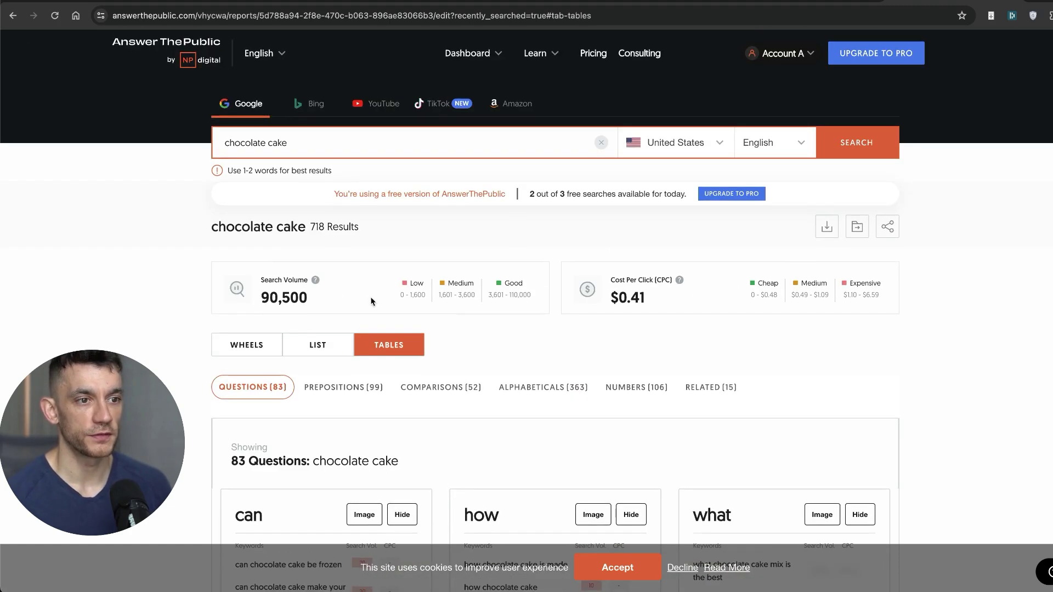
scroll(350, 357, "down", 2)
left_click_drag(216, 356, 364, 364)
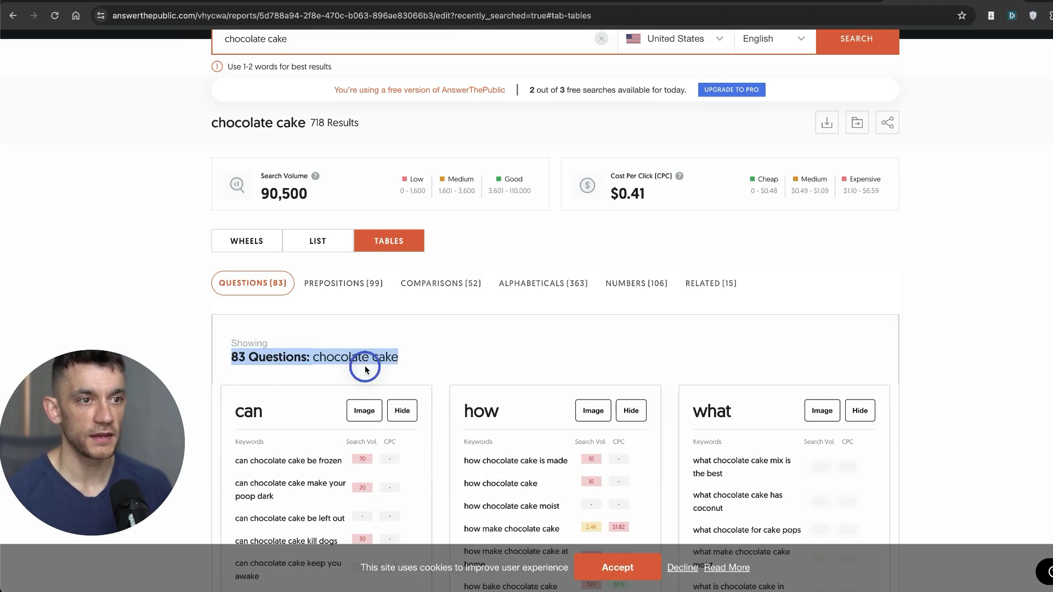
scroll(417, 365, "down", 5)
scroll(433, 362, "up", 5)
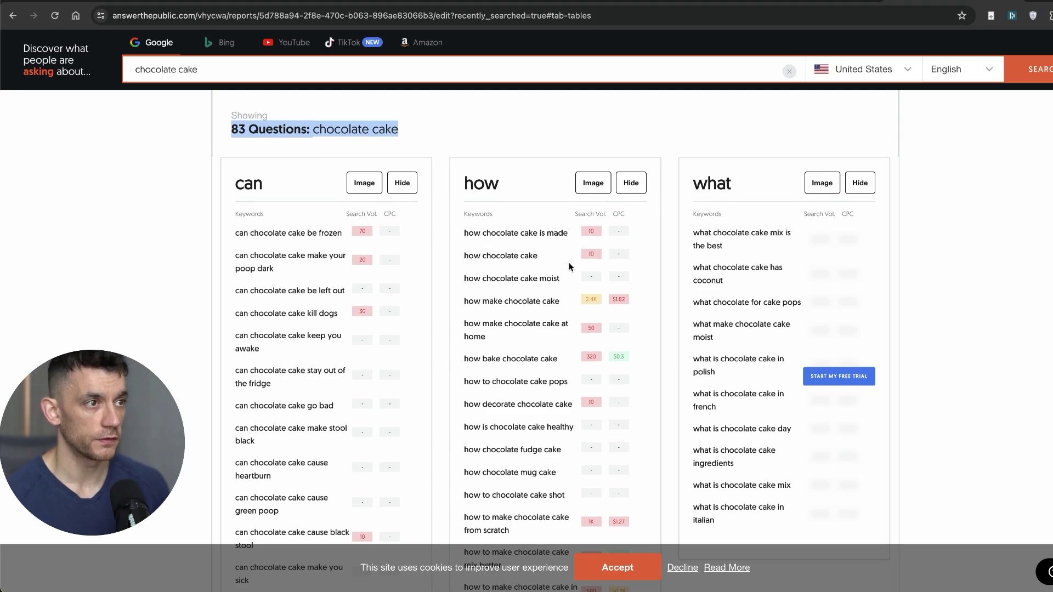
scroll(314, 154, "up", 1)
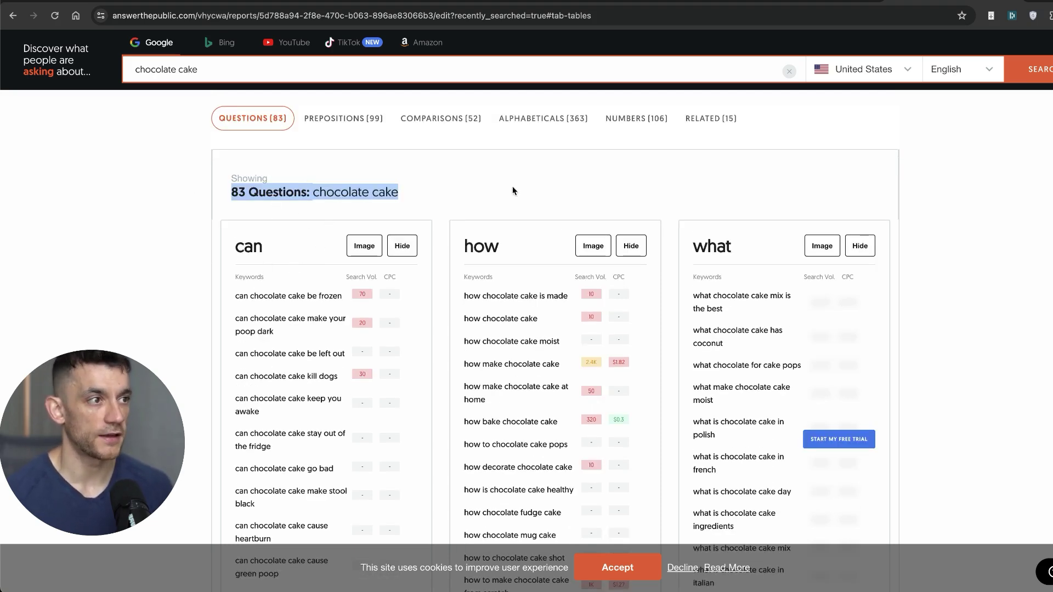
scroll(755, 244, "down", 10)
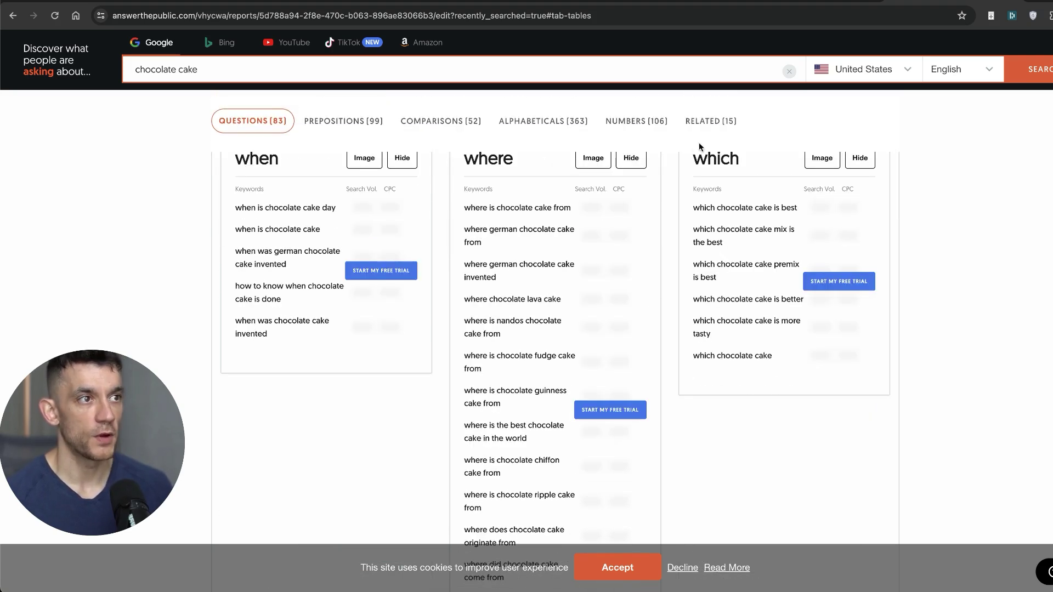
scroll(820, 187, "up", 15)
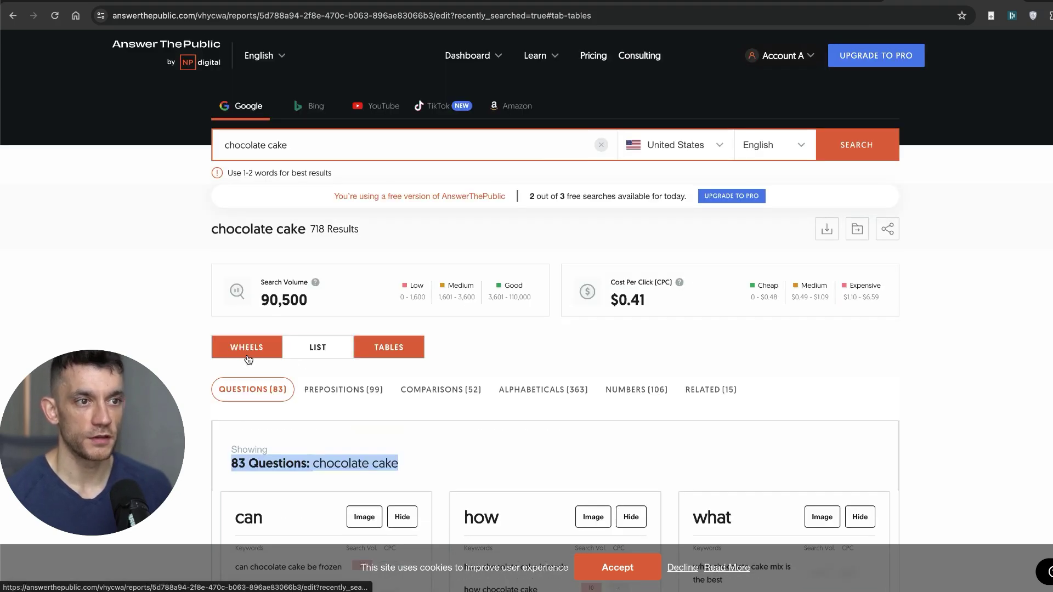
Switch the results to the list view, then back to wheels, browsing the categories
left_click(303, 361)
scroll(465, 361, "down", 5)
scroll(437, 360, "up", 5)
left_click(247, 343)
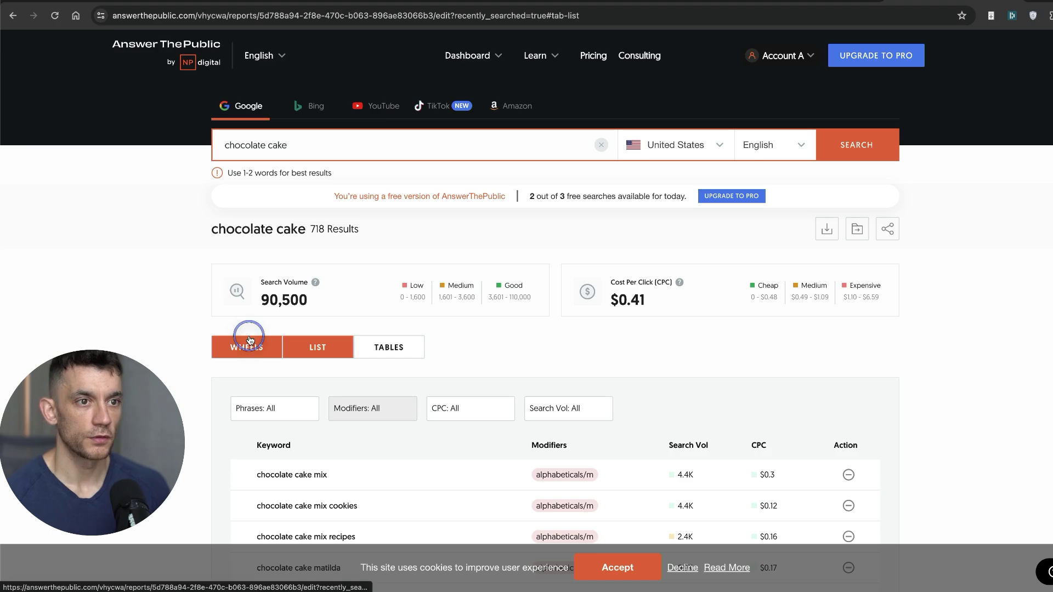
scroll(534, 241, "down", 10)
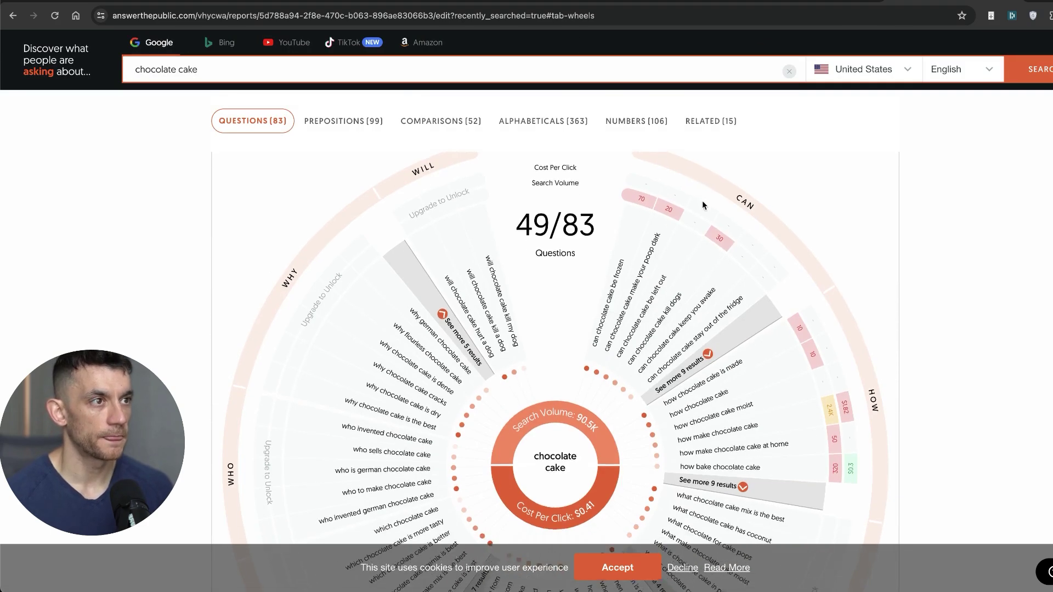
scroll(706, 327, "down", 10)
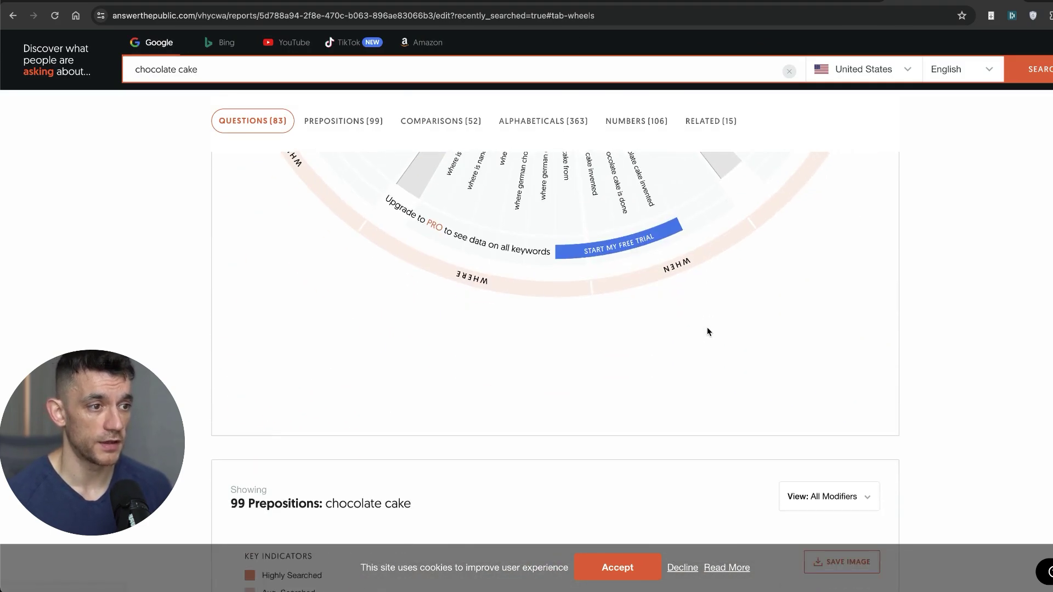
scroll(711, 339, "up", 20)
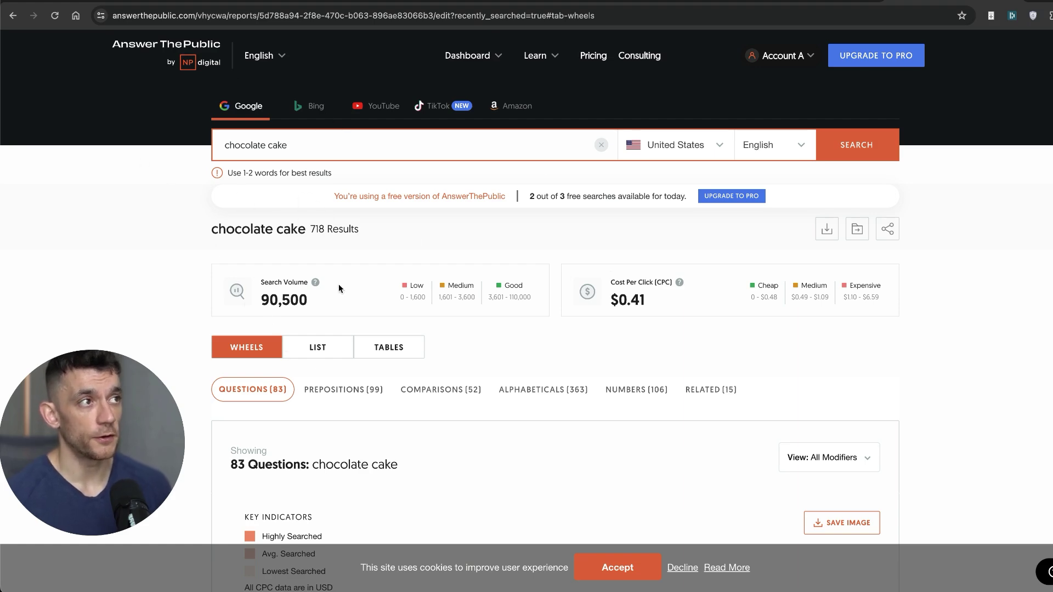
scroll(494, 331, "down", 18)
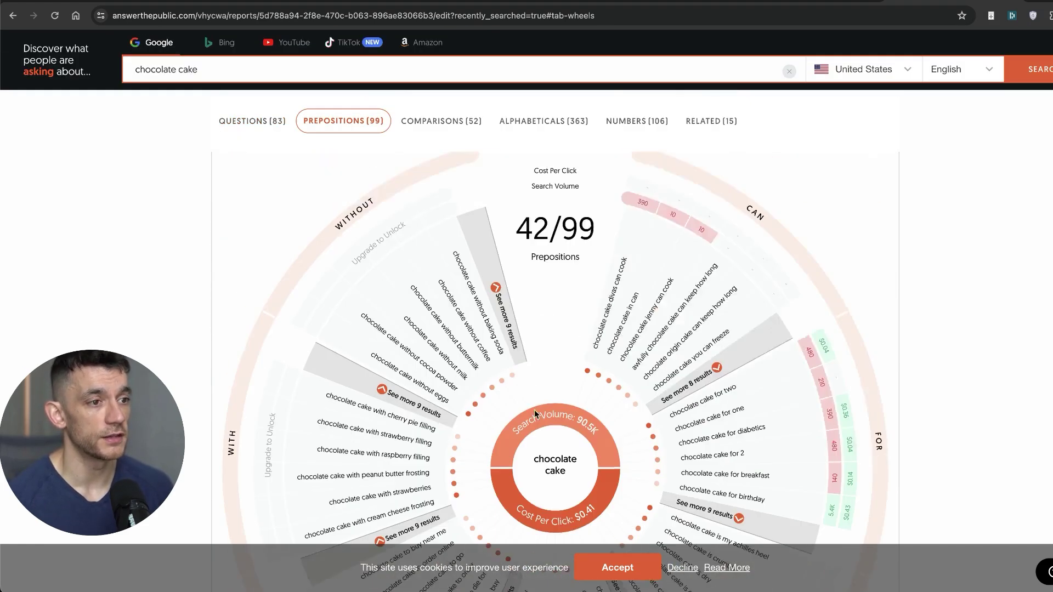
scroll(534, 409, "down", 15)
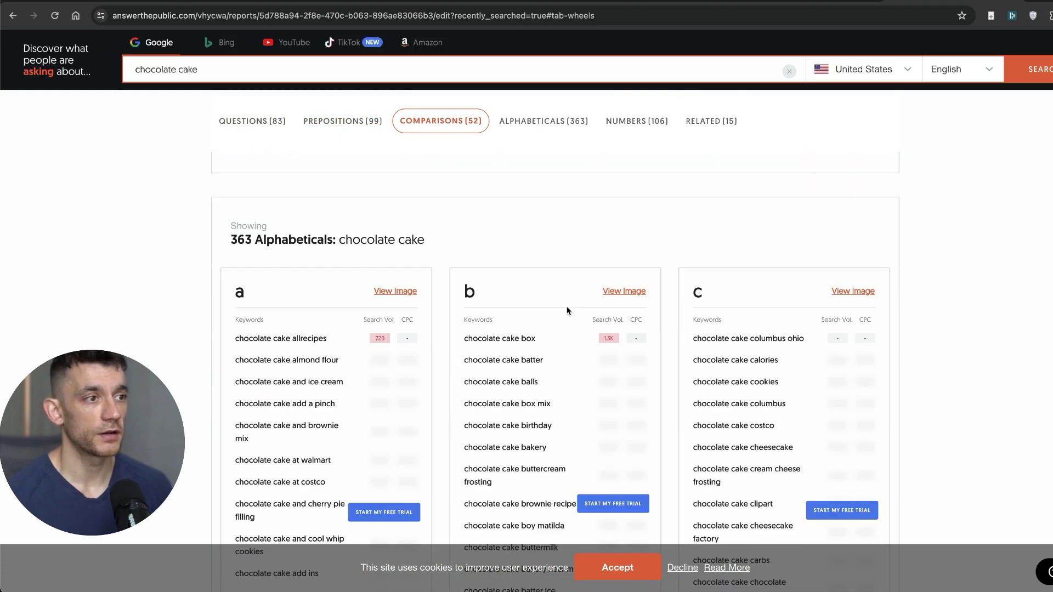
scroll(566, 307, "down", 15)
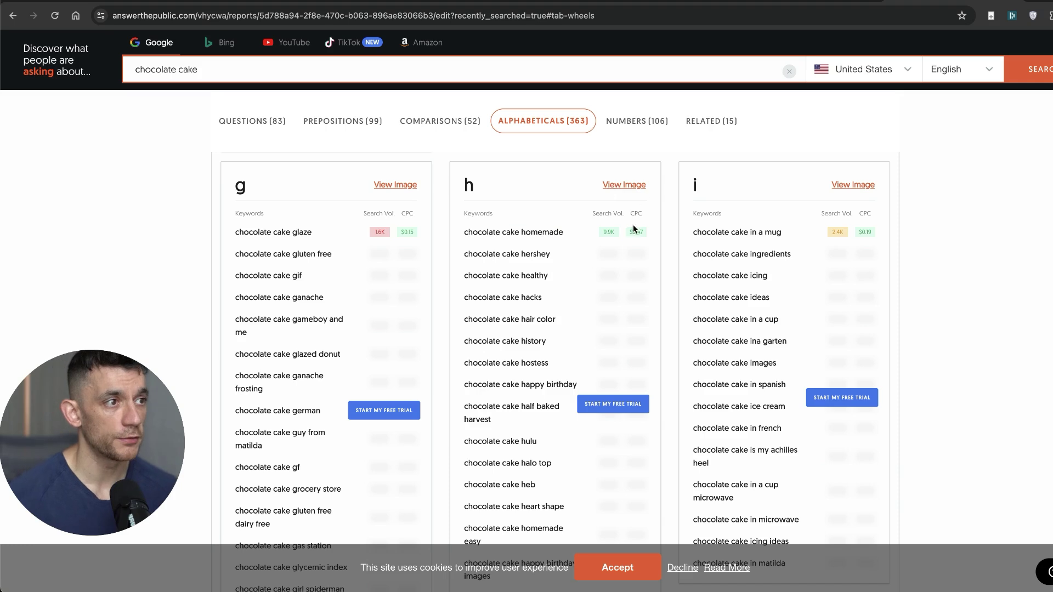
Single out 'chocolate cake homemade' with its 9.9K searches and $0.47 CPC
double_click(632, 215)
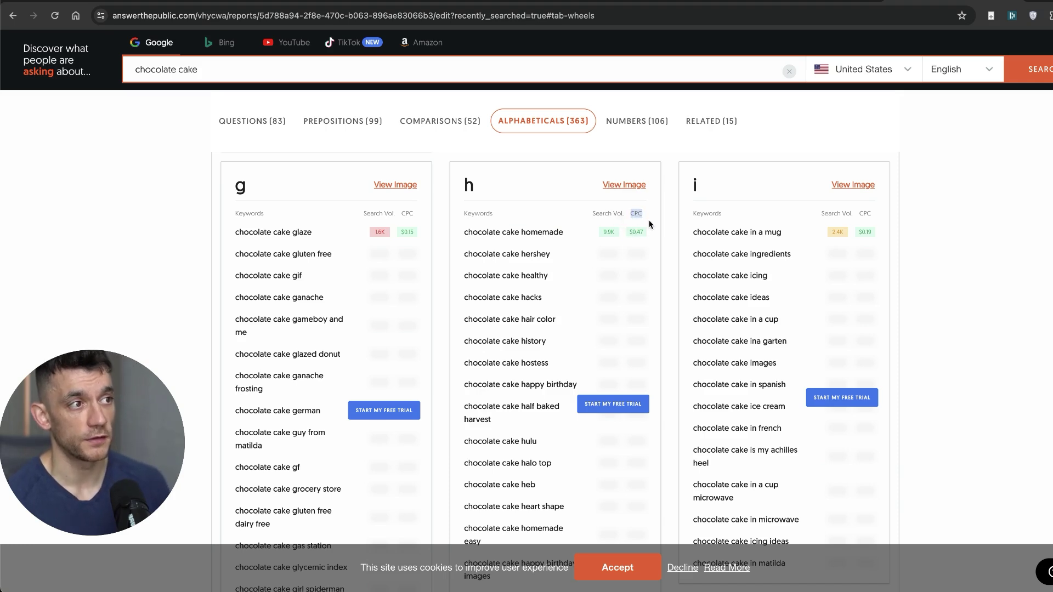
triple_click(526, 232)
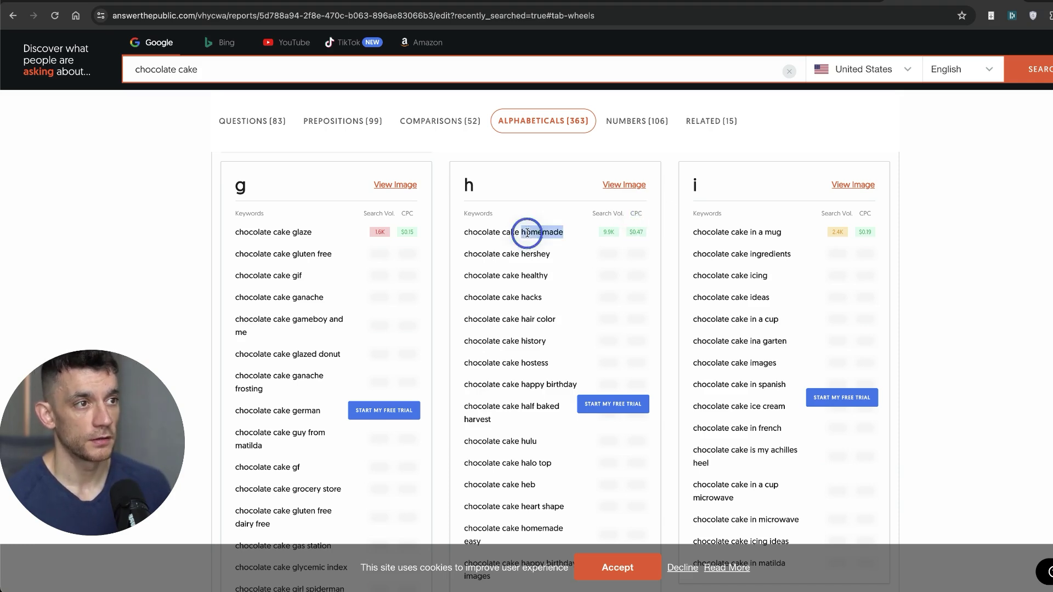
left_click(696, 2)
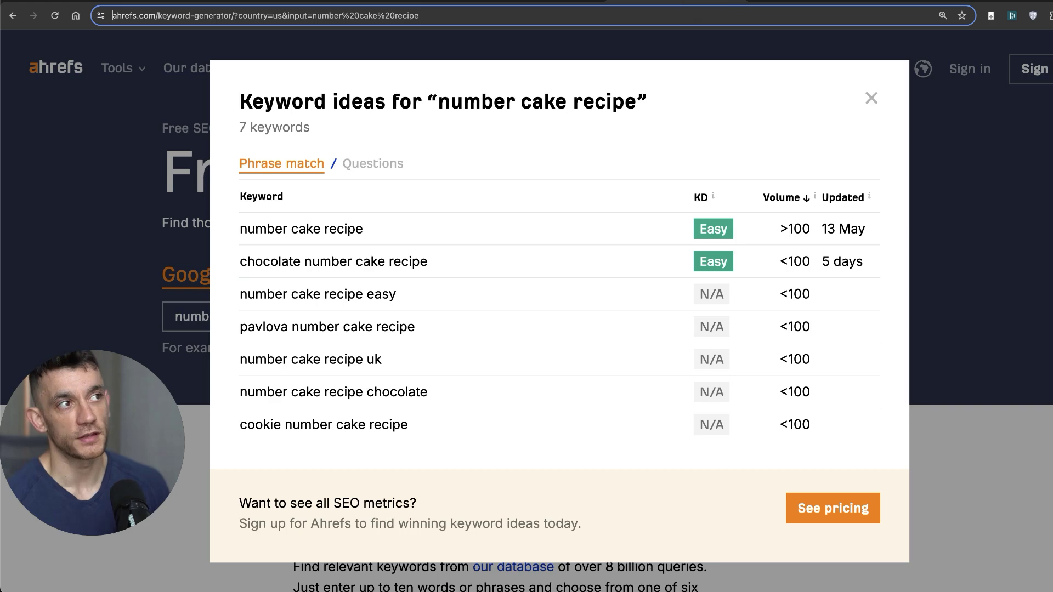
left_click(828, 2)
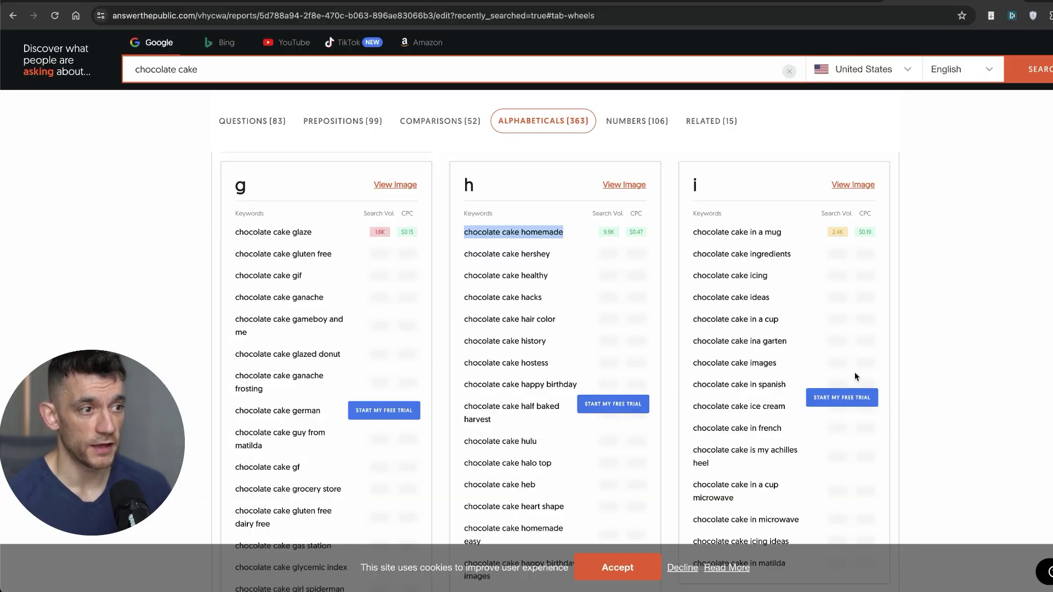
scroll(854, 372, "down", 15)
scroll(835, 402, "up", 20)
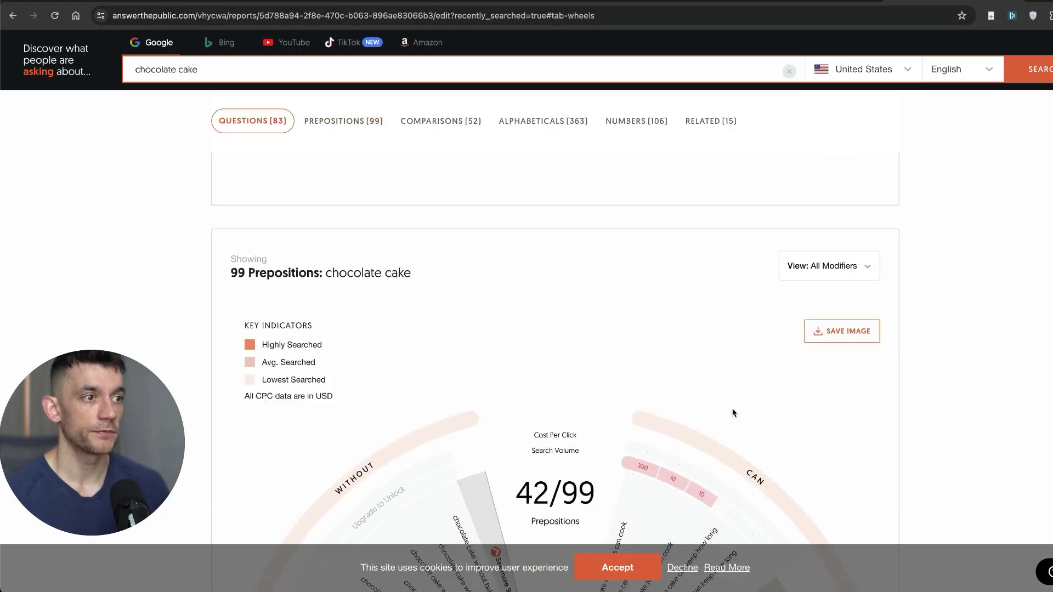
scroll(732, 412, "up", 10)
scroll(548, 373, "down", 20)
scroll(386, 338, "up", 10)
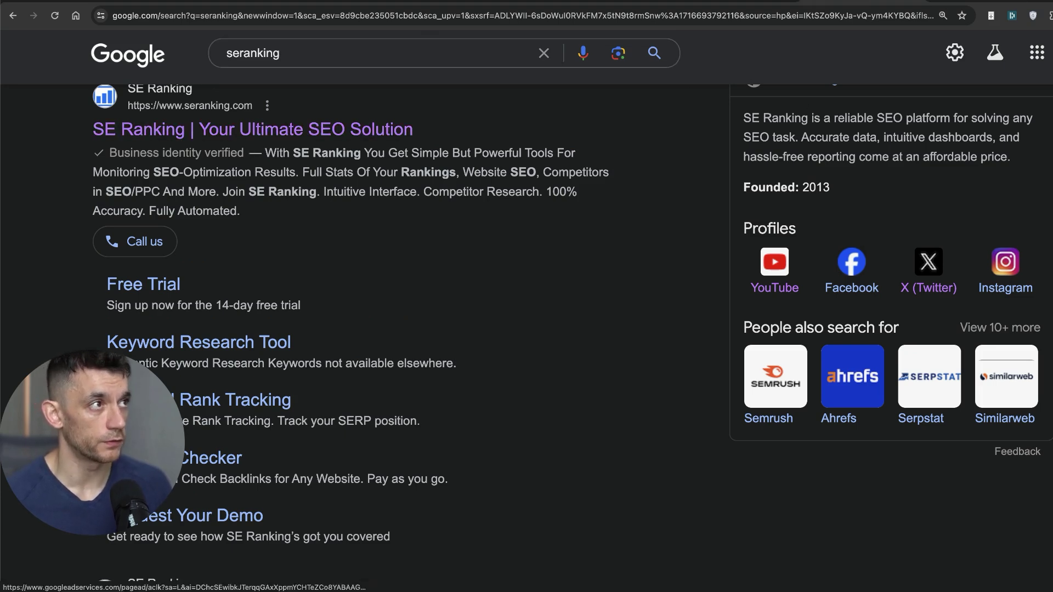
Visit SE Ranking's site from its ad and come back, then scroll ChatGPT's cake topical map
left_click(253, 129)
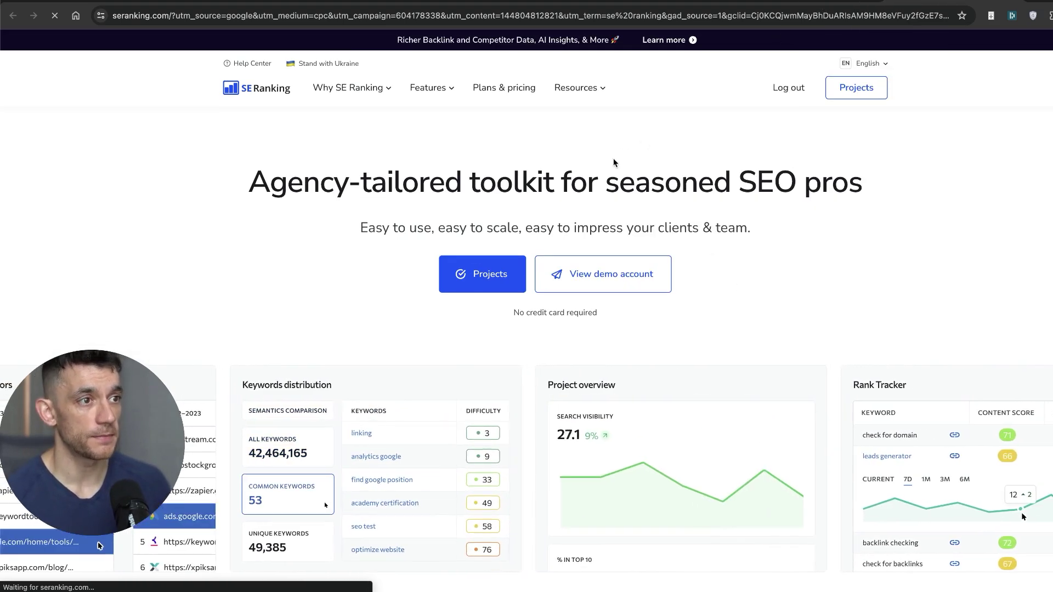
key("super+bracketleft")
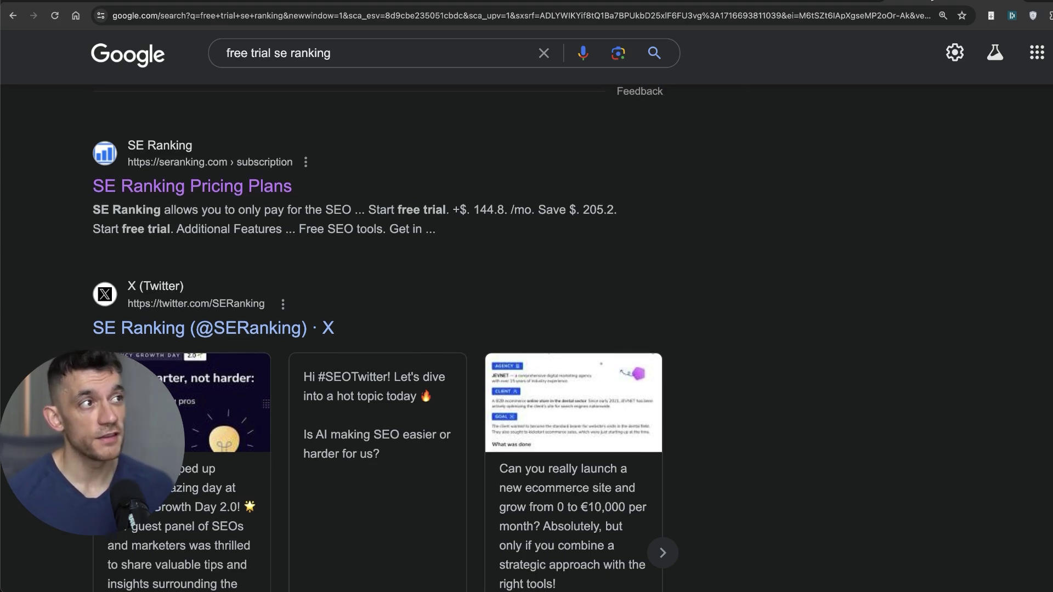
left_click(930, 1)
left_click(791, 252)
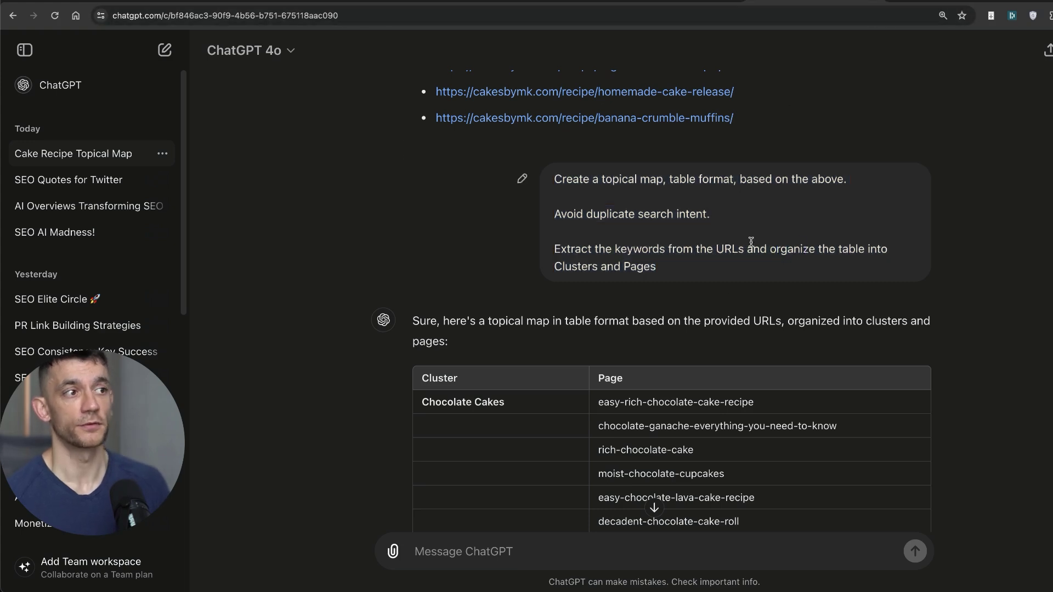
scroll(709, 343, "down", 10)
scroll(680, 329, "down", 3)
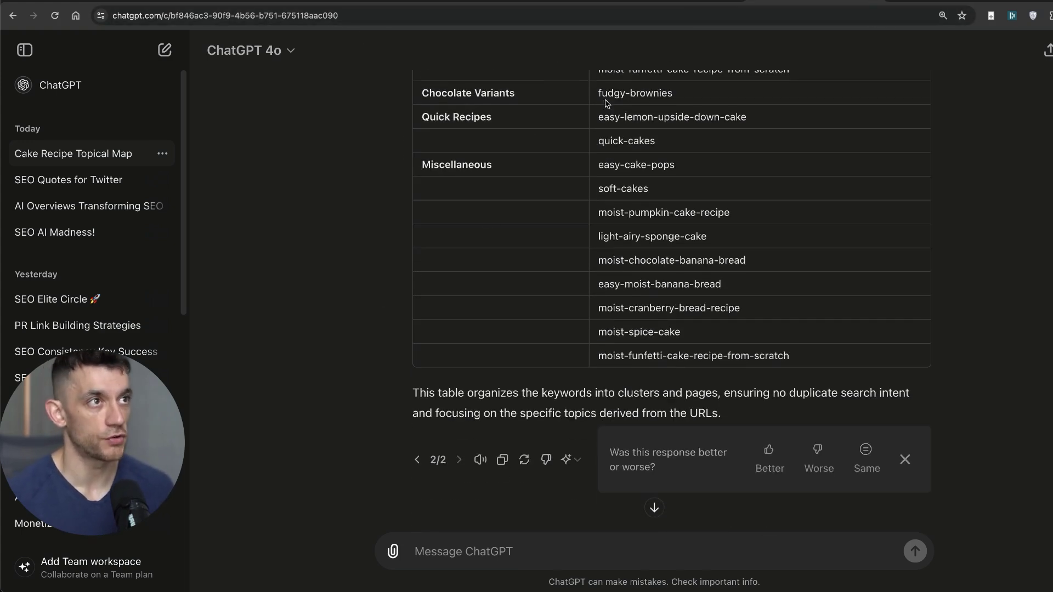
left_click(26, 1)
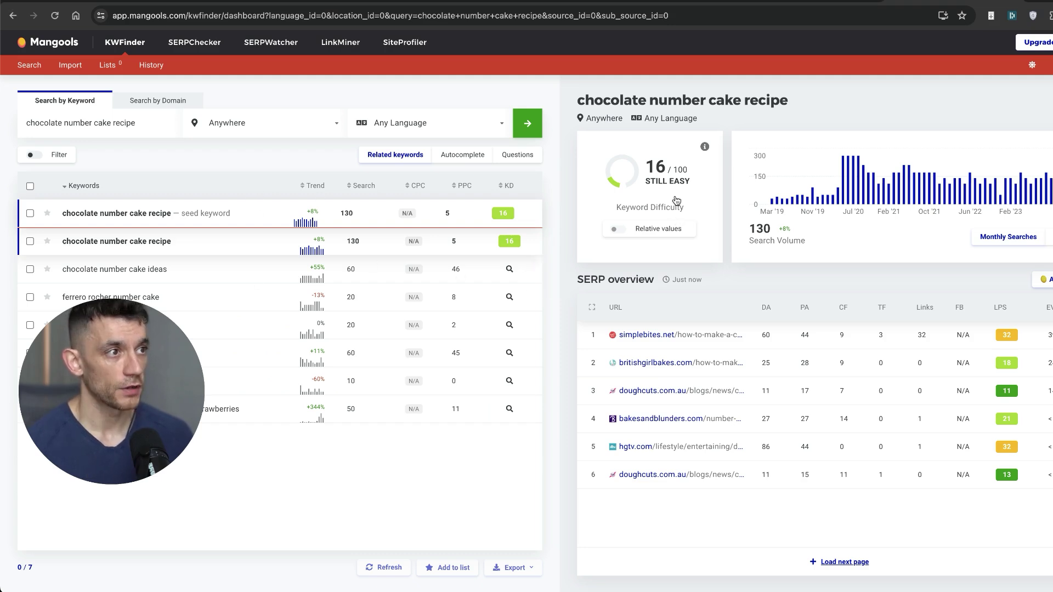
Highlight the Keyword Difficulty score of 16 (easy) for 'chocolate number cake recipe'
left_click_drag(616, 207, 700, 203)
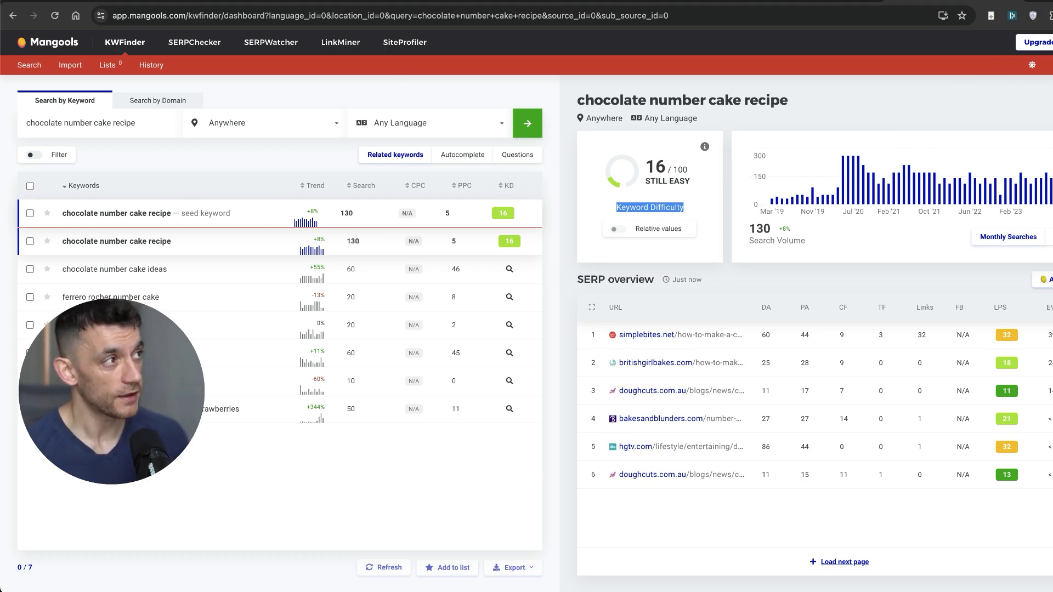
Highlight the four difficulty metrics: Domain Authority, Page Authority, Citation Flow and Trust Flow
key("ctrl+Tab")
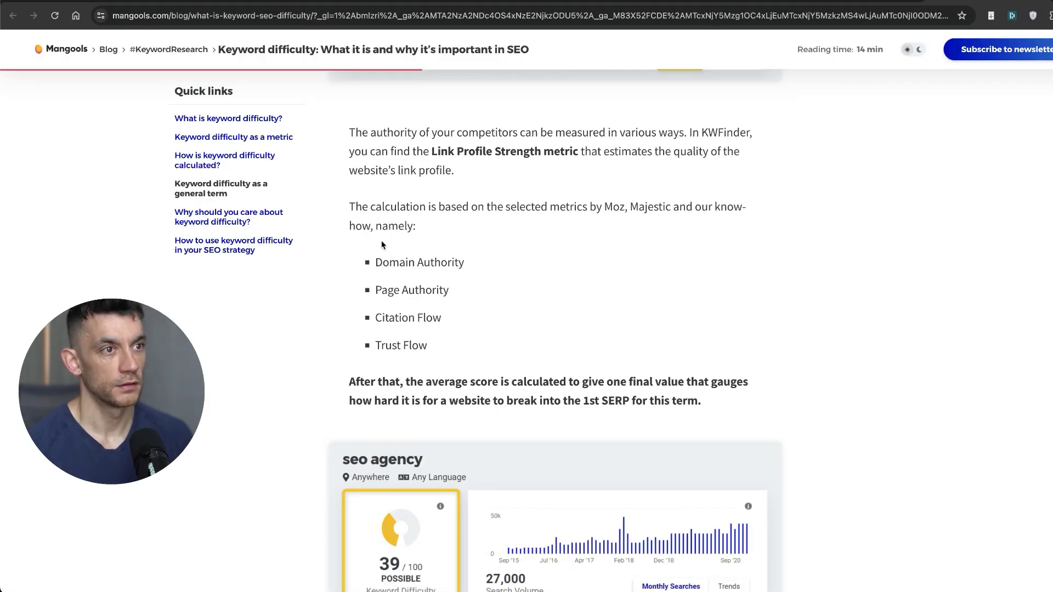
left_click_drag(373, 262, 477, 261)
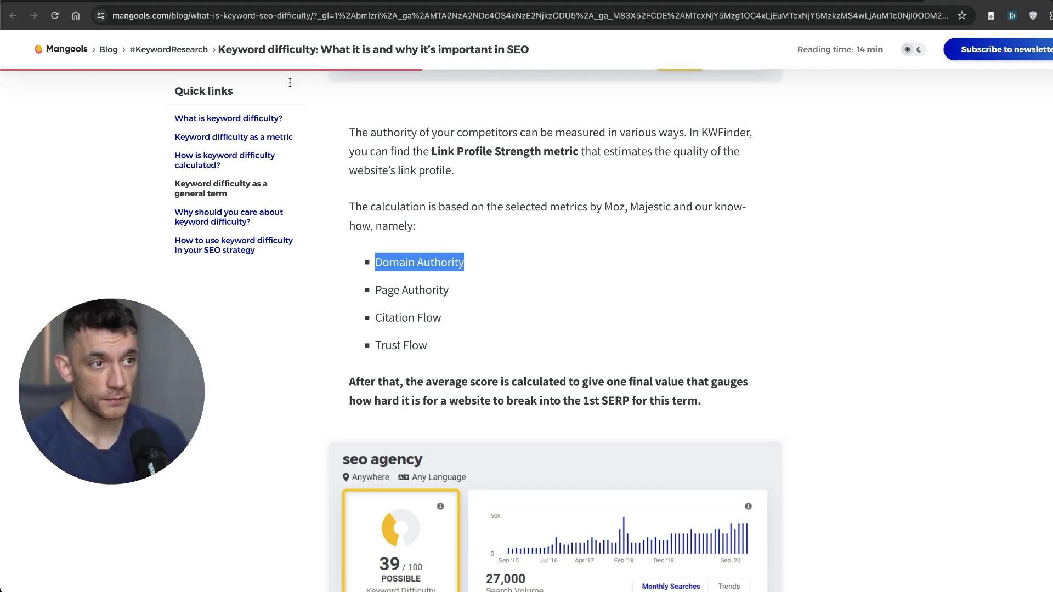
left_click(381, 242)
left_click_drag(369, 254, 368, 309)
left_click(448, 317)
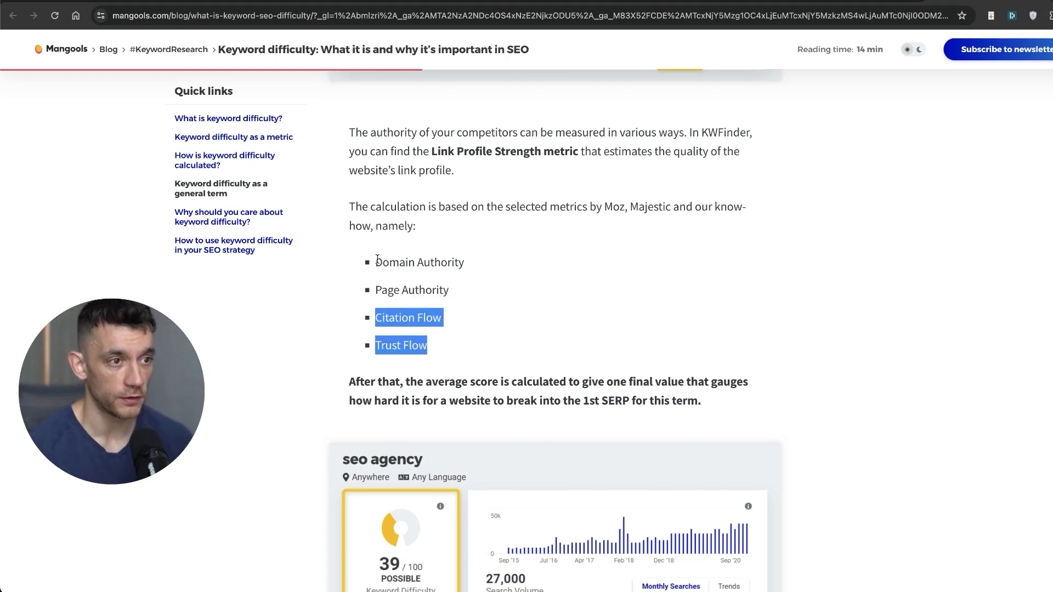
left_click_drag(352, 265, 478, 349)
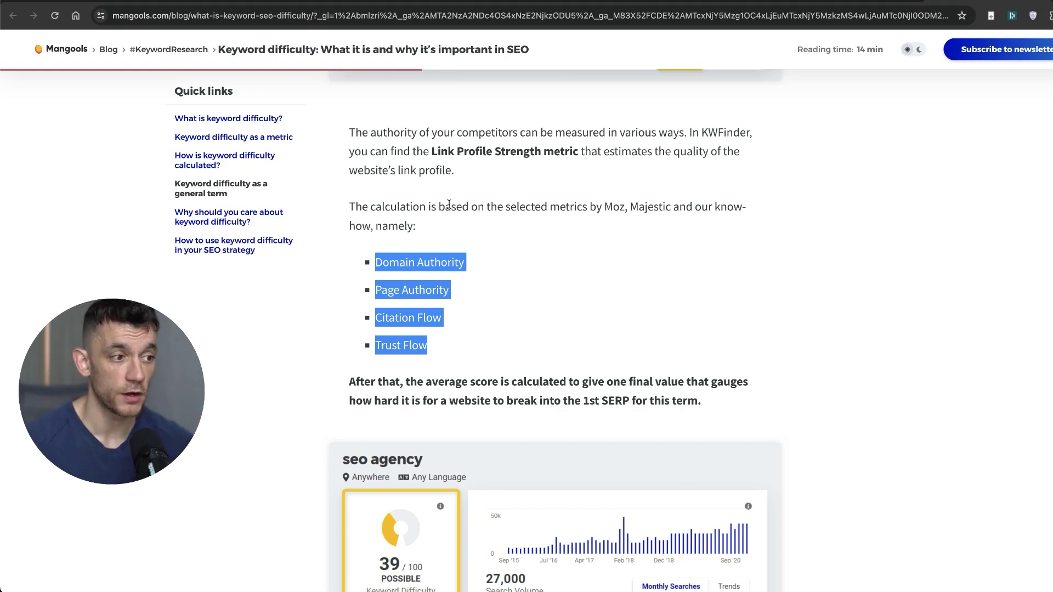
left_click(460, 254)
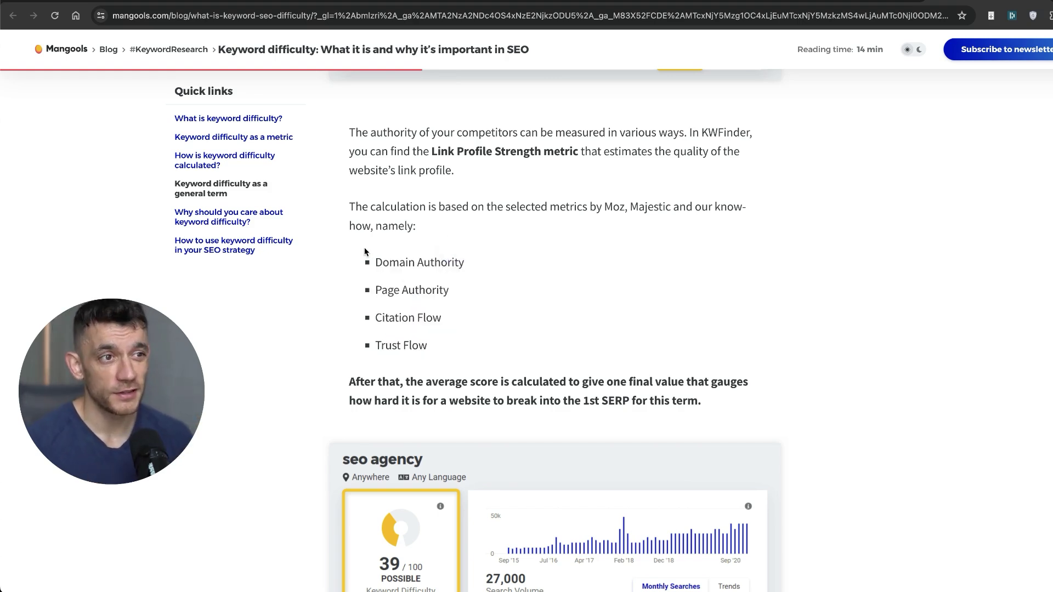
left_click_drag(372, 257, 464, 337)
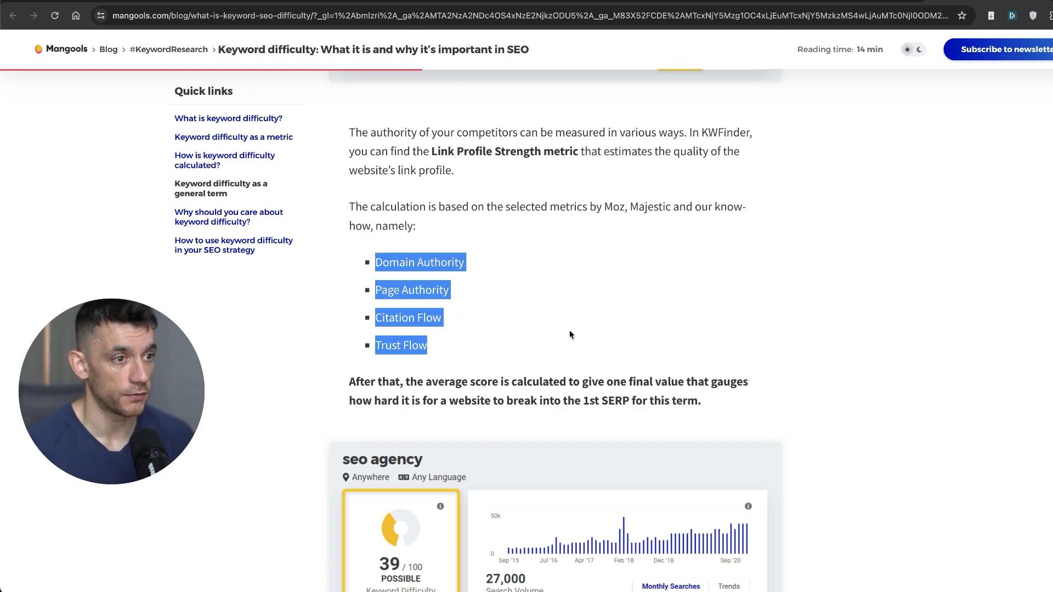
scroll(569, 330, "down", 15)
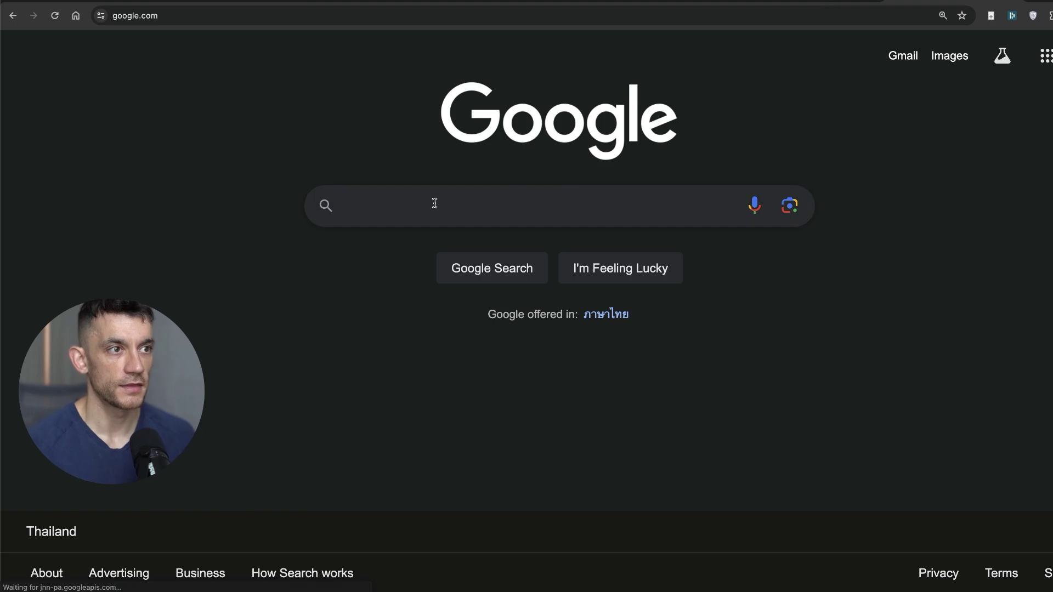
Search Google for Keyword Surfer and add the extension to Chrome from its Web Store listing
type("Keyword Surfer")
key("Return")
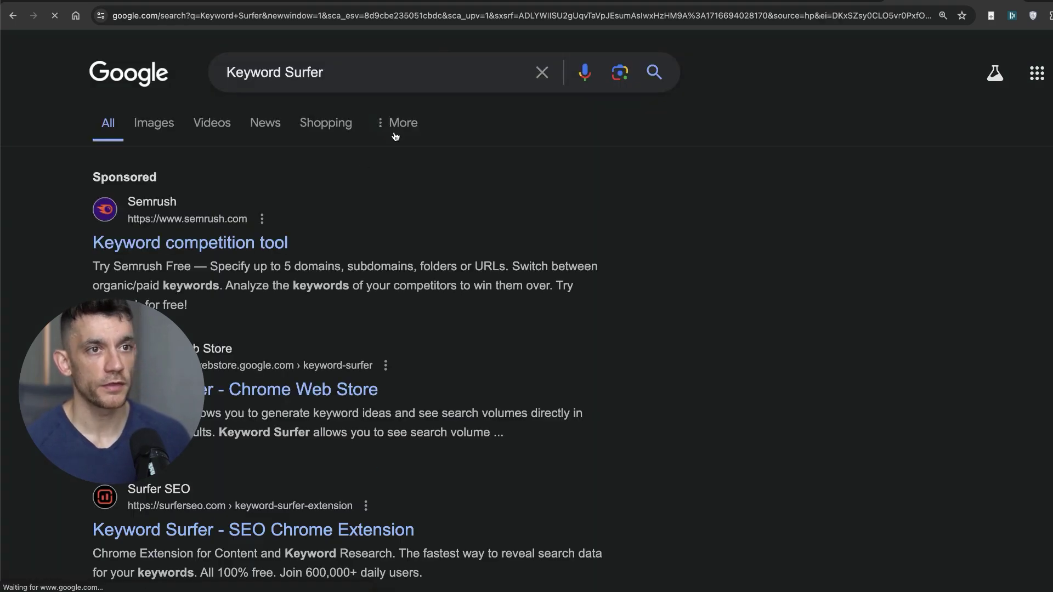
scroll(364, 278, "down", 7)
scroll(219, 140, "up", 4)
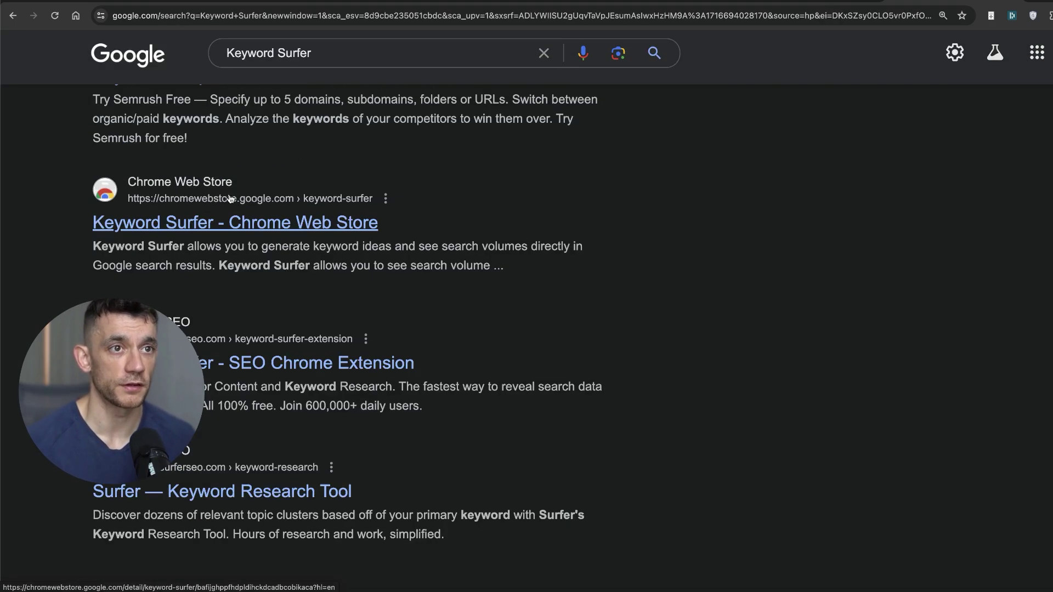
left_click(253, 220)
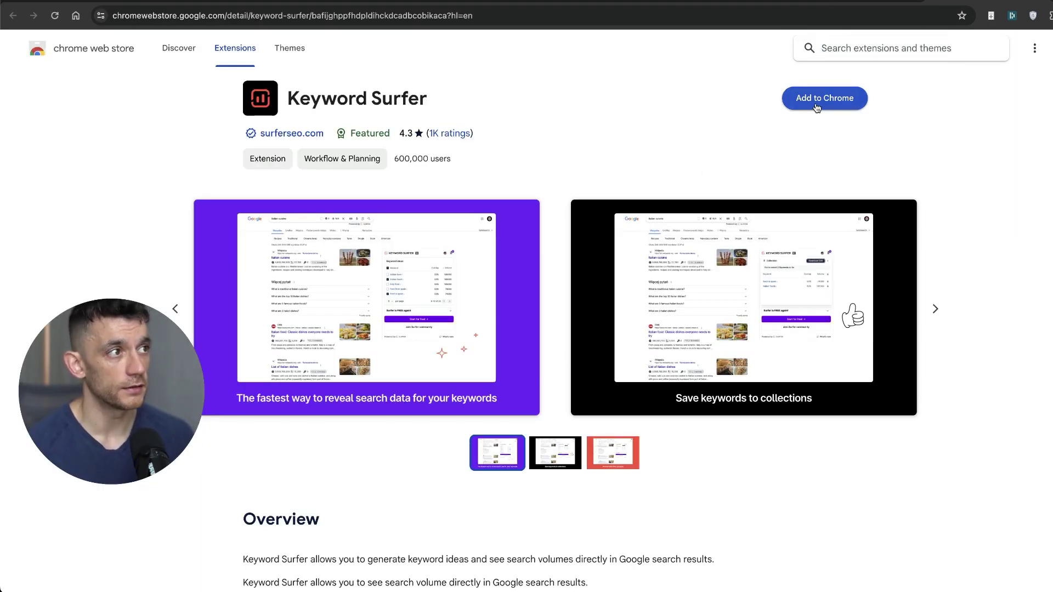
left_click(824, 97)
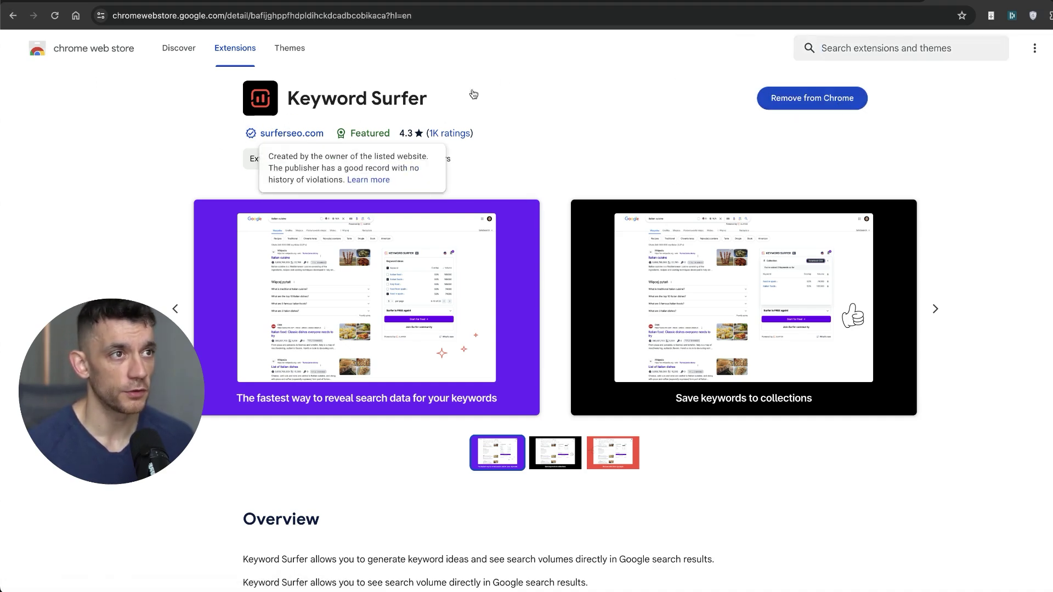
key("super+bracketleft")
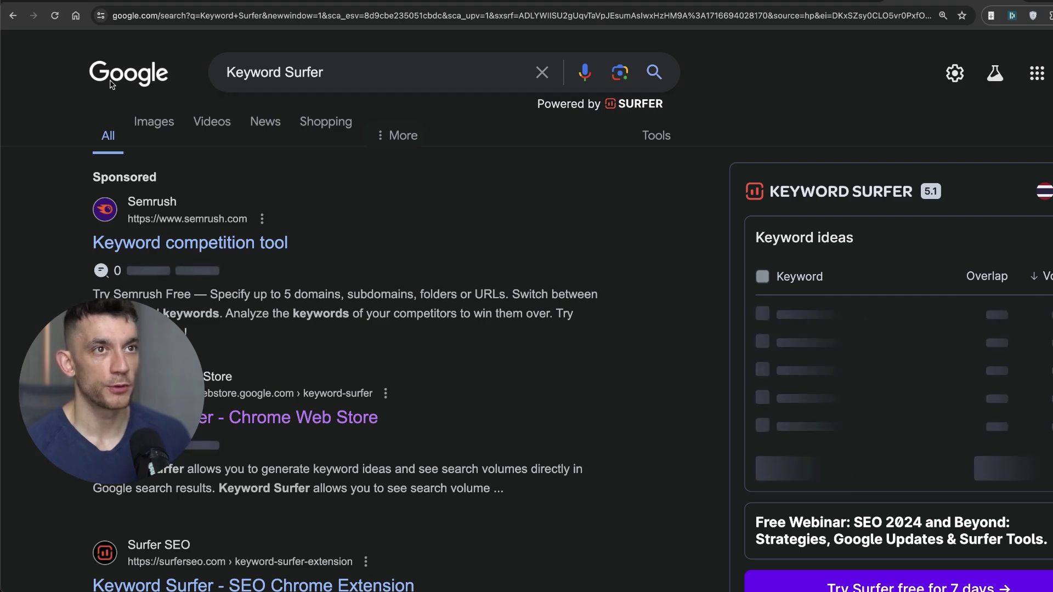
Follow Keyword Surfer's suggested keywords 'google trends' and 'google trending', then return to 'google trends'
scroll(742, 381, "down", 2)
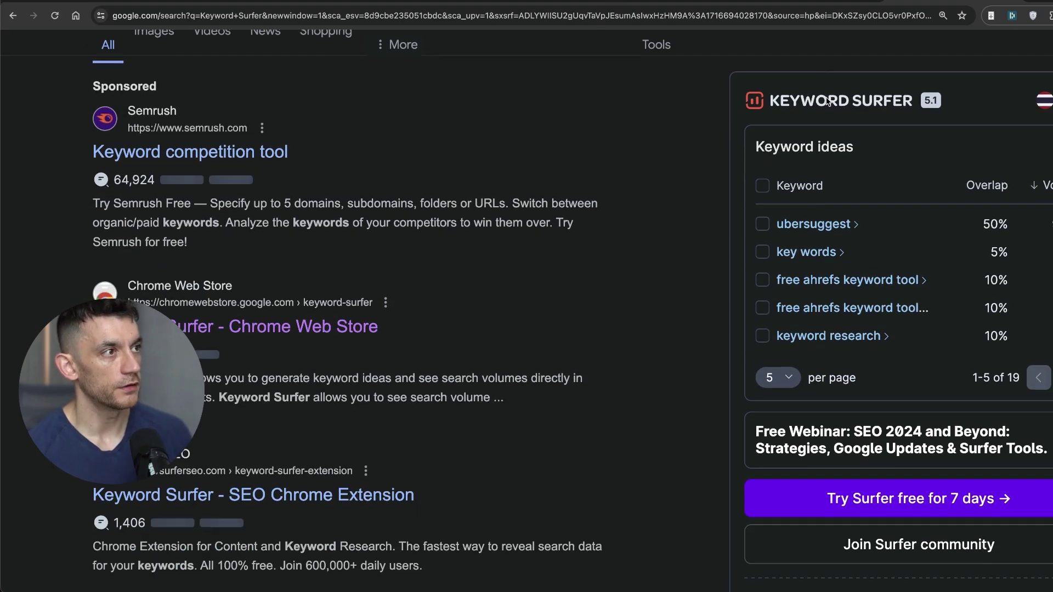
left_click_drag(745, 154, 874, 159)
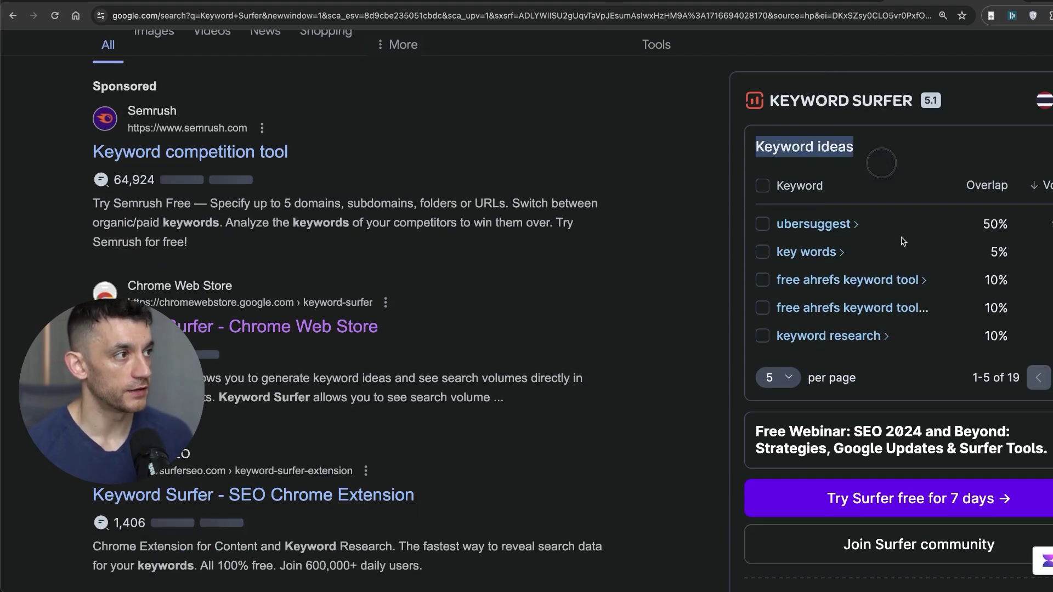
scroll(1023, 256, "up", 2)
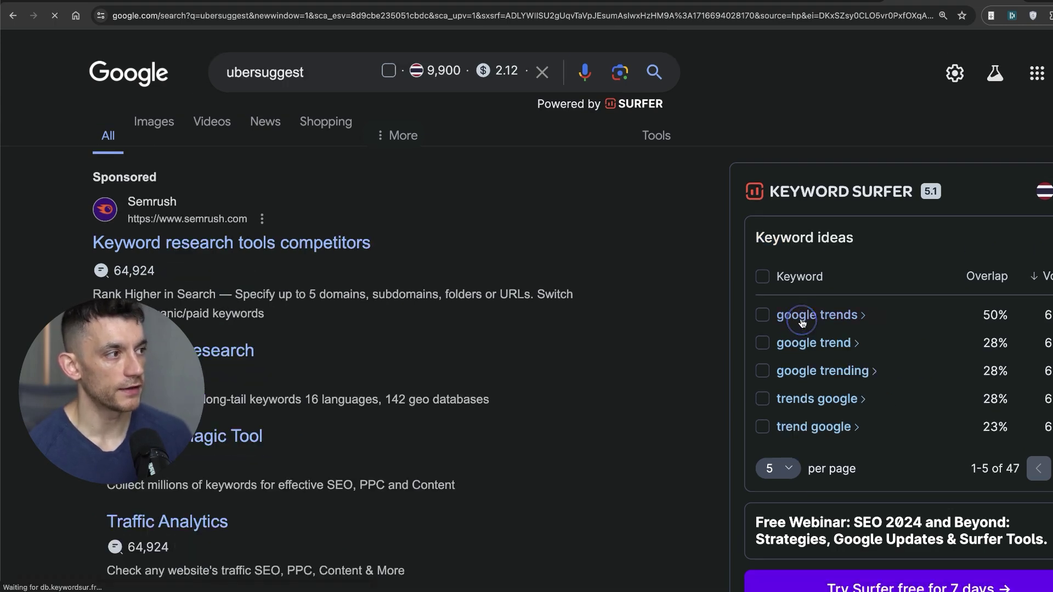
left_click(800, 313)
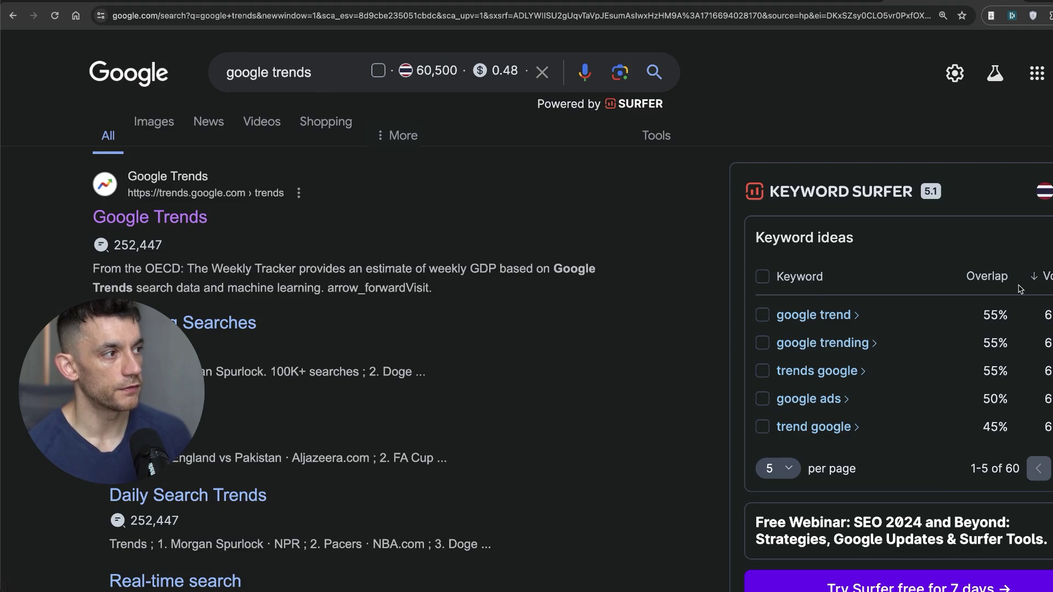
left_click(800, 343)
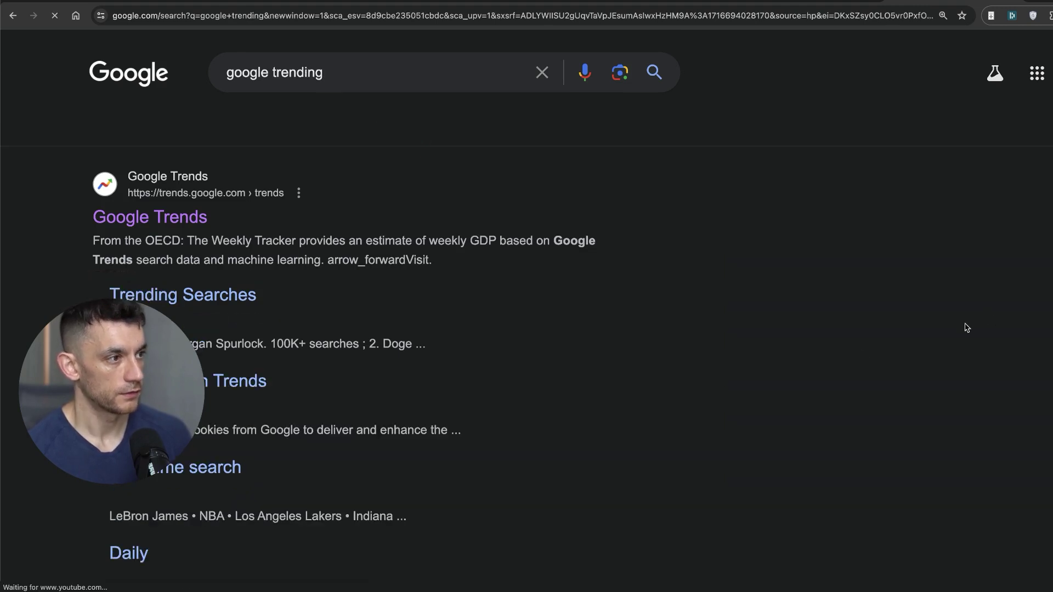
left_click(806, 312)
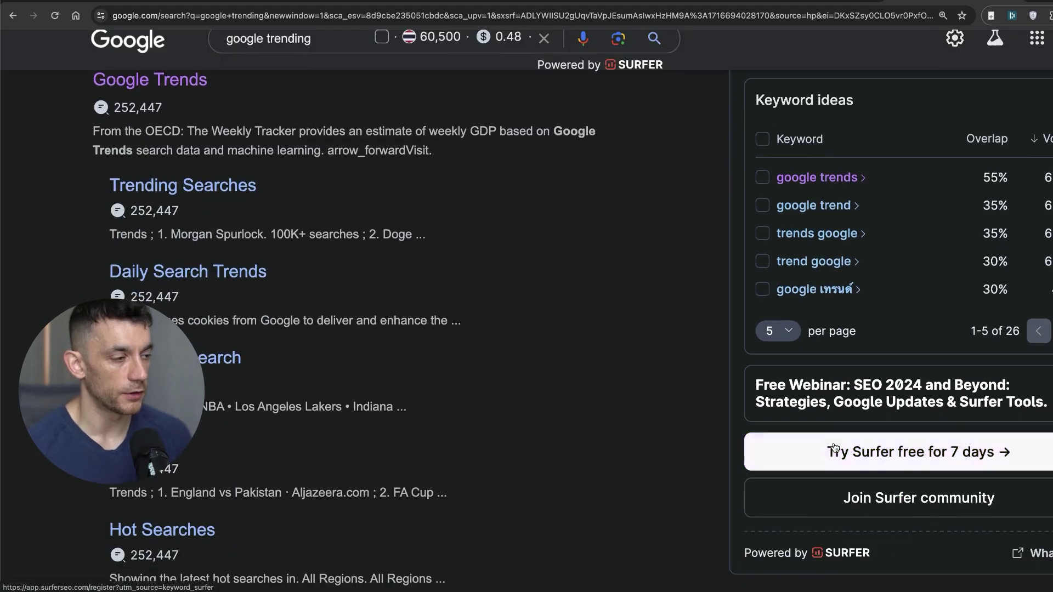
Tick the 'google trend' keyword idea in Keyword Surfer's ideas list
left_click(761, 315)
left_click(759, 316)
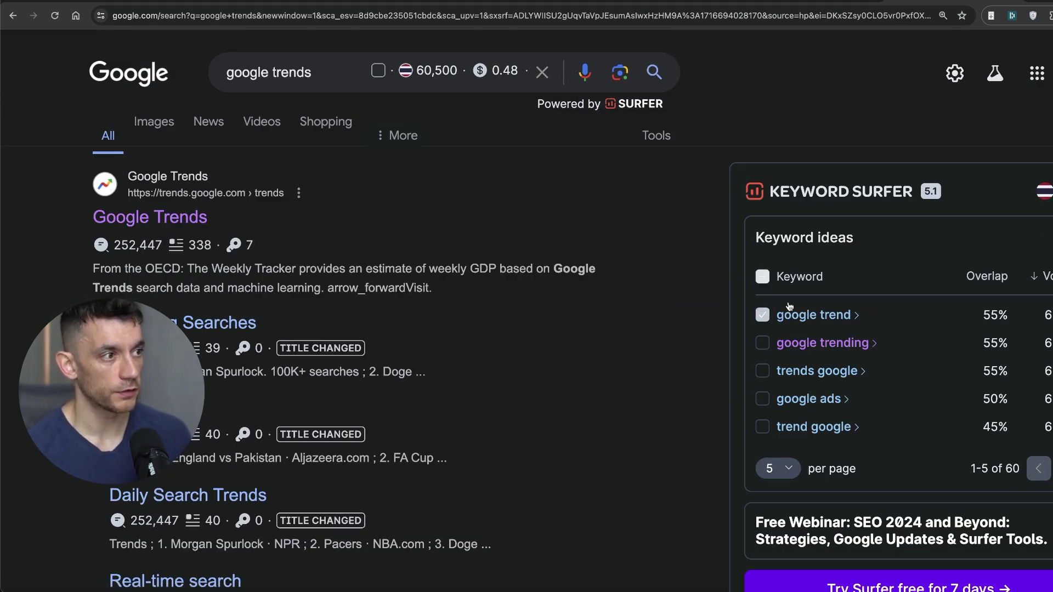
left_click(762, 315)
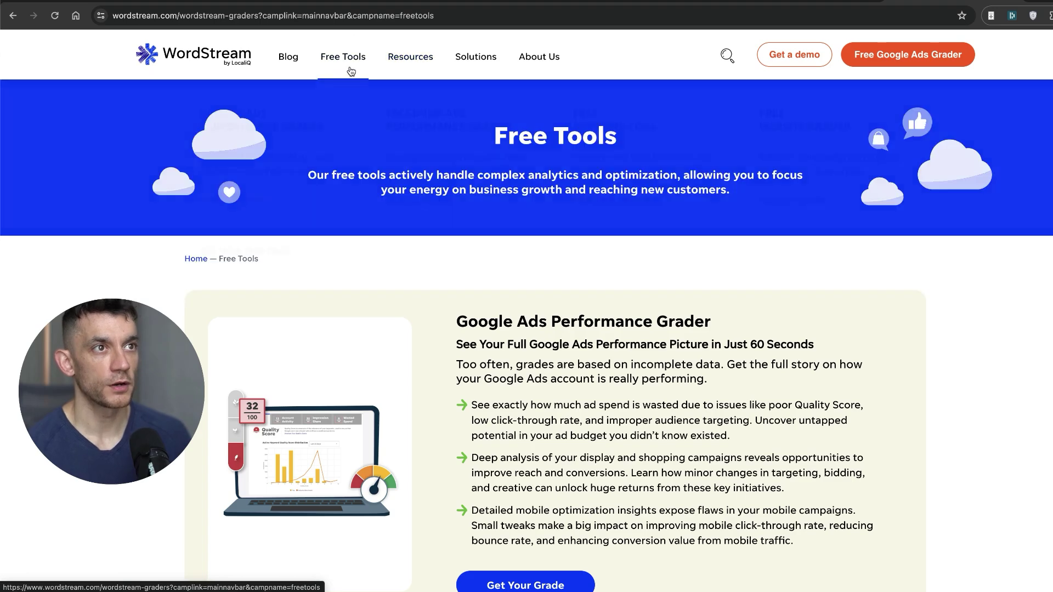
Open WordStream's Free Keyword Tool and search suggestions for 'chocolate recipe'
mouse_move(348, 69)
left_click(656, 201)
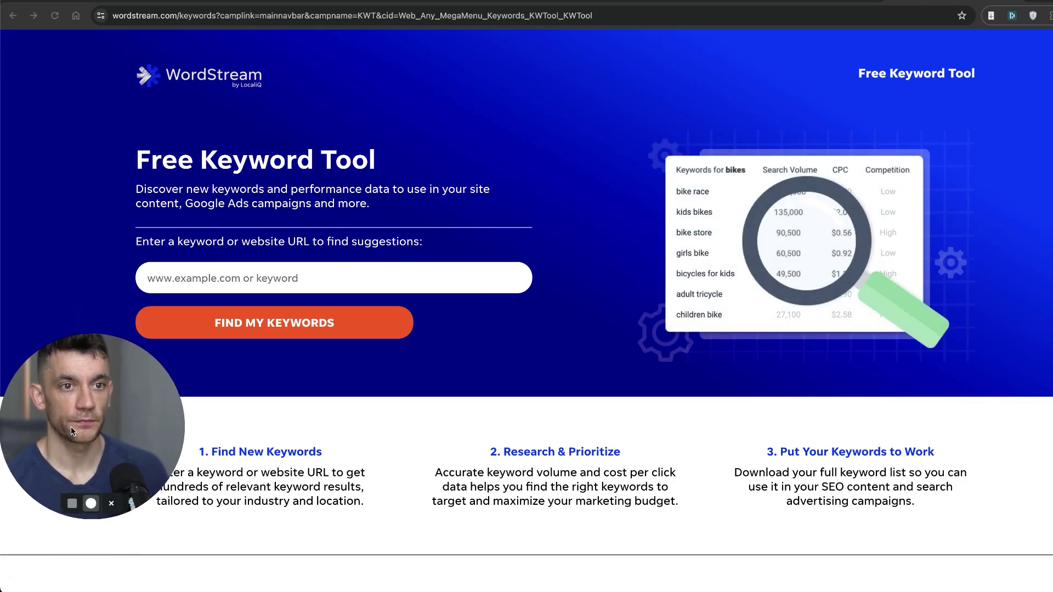
left_click_drag(107, 163, 381, 165)
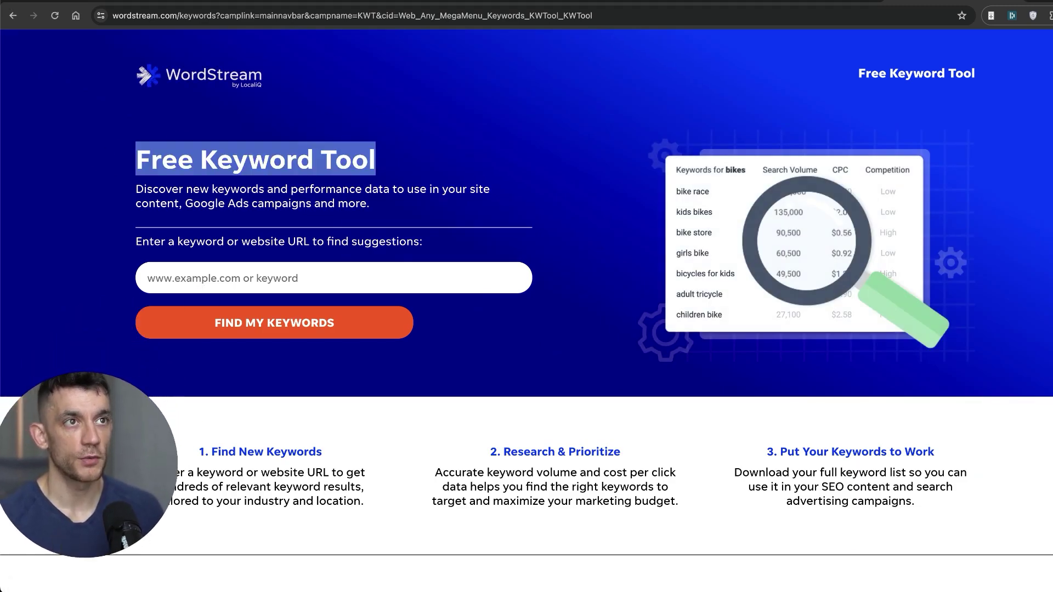
left_click(218, 17)
left_click(366, 277)
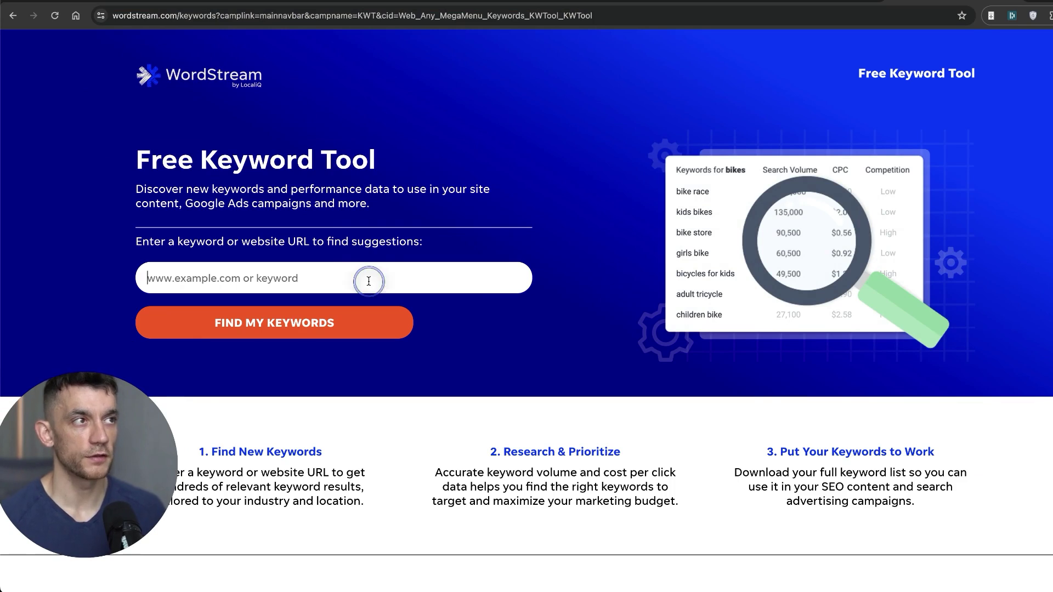
type("chocolate recipe")
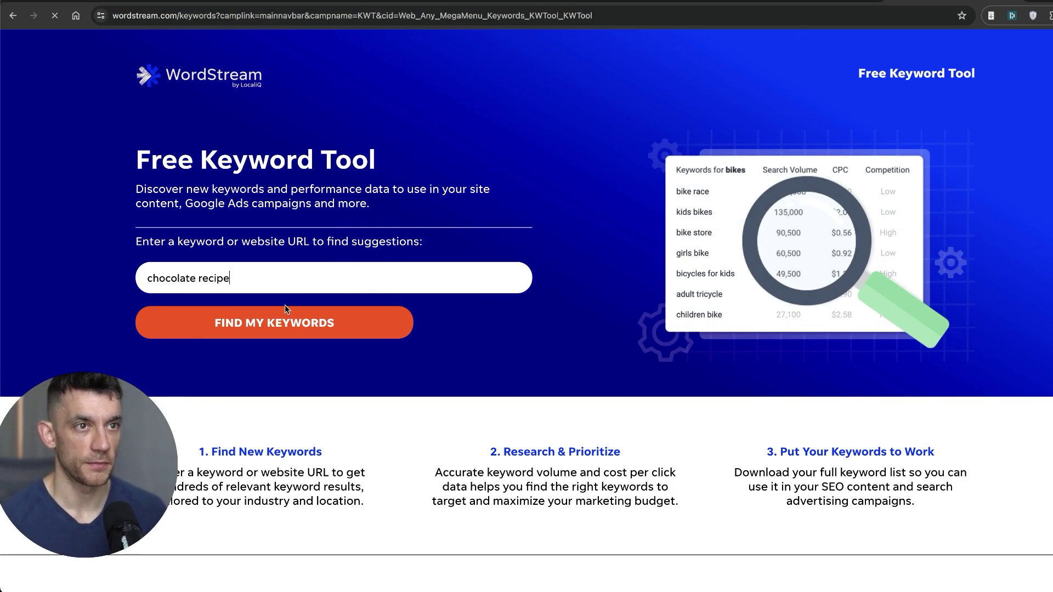
left_click(289, 325)
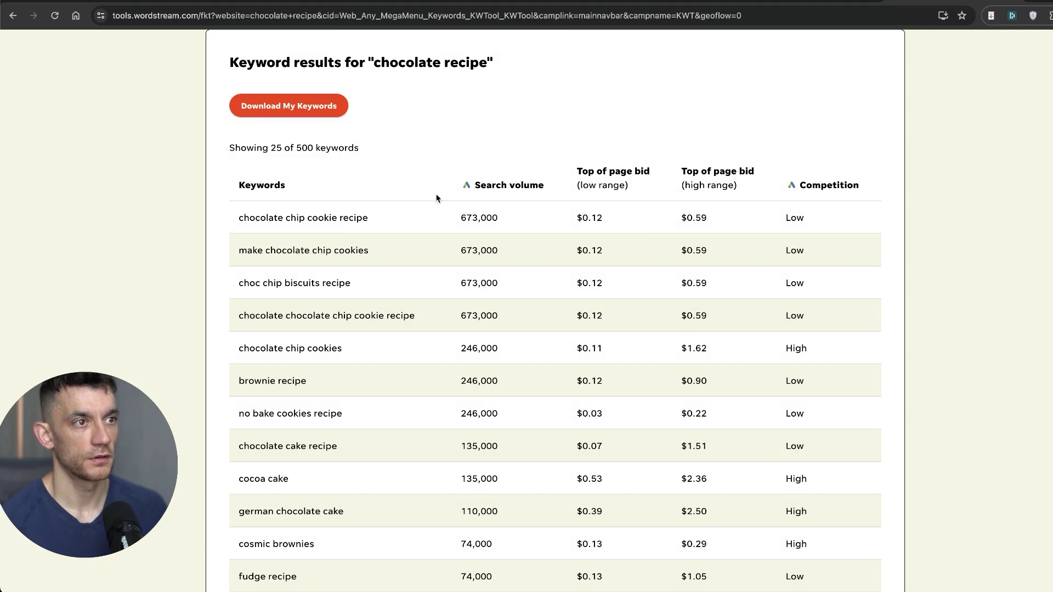
Review the top chocolate recipe keyword: 673,000 searches and a $0.12 low bid
left_click_drag(462, 237, 591, 233)
left_click(451, 231)
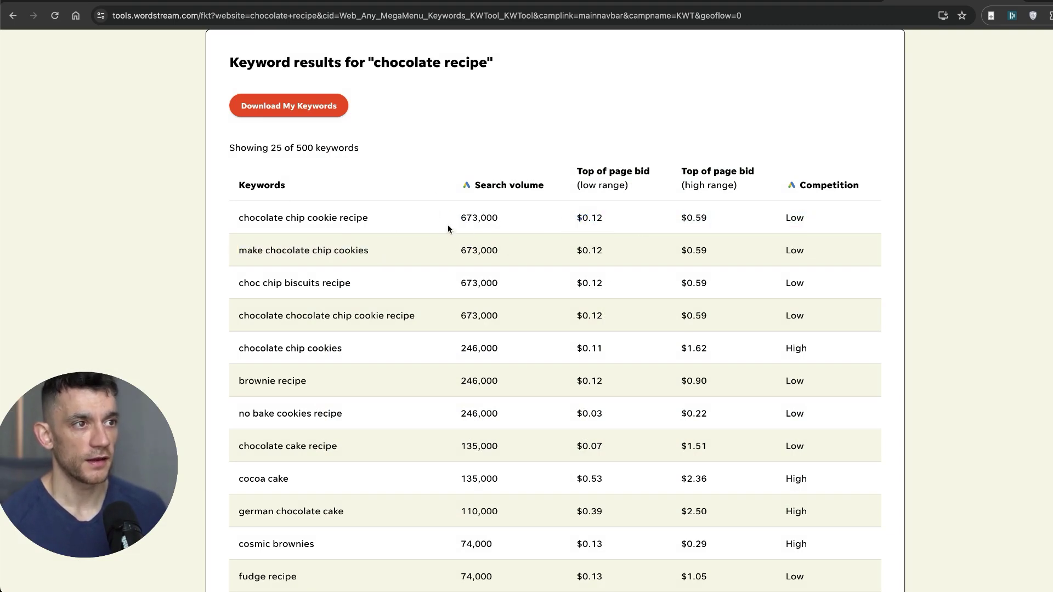
scroll(538, 280, "up", 6)
scroll(553, 296, "down", 8)
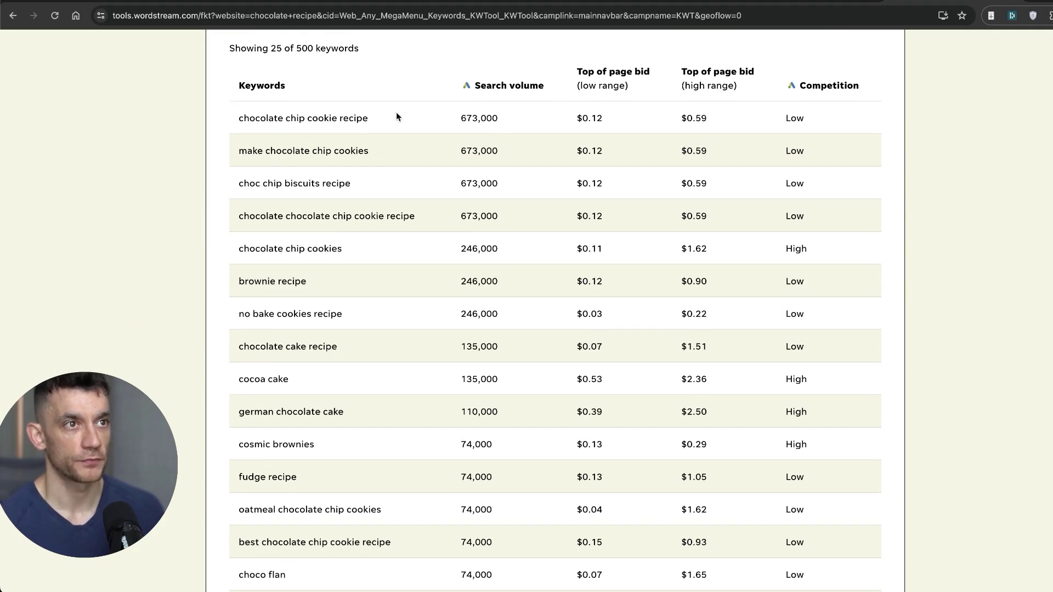
left_click_drag(486, 117, 472, 117)
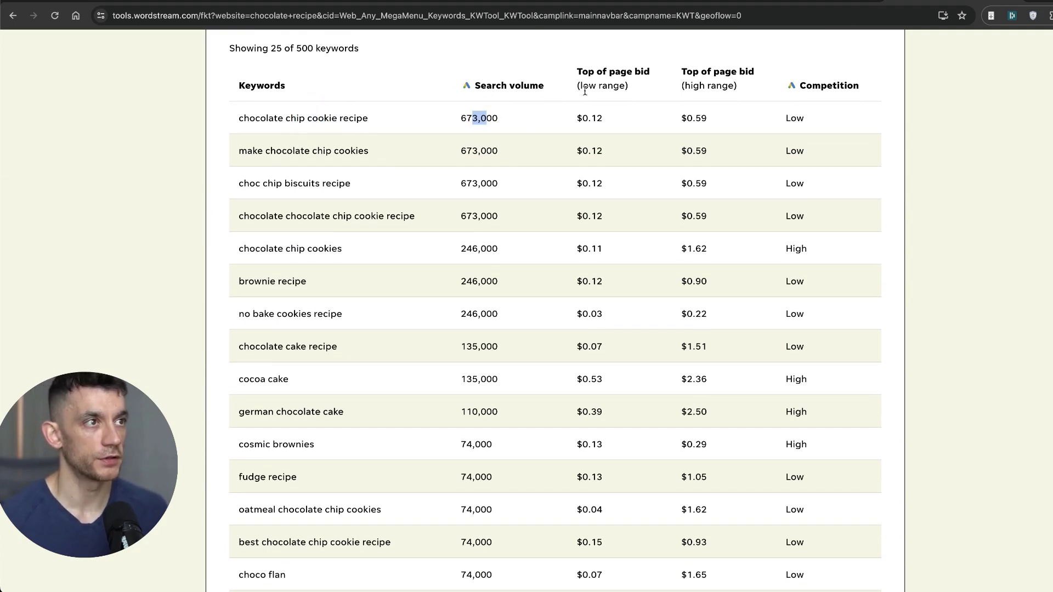
left_click_drag(631, 120, 536, 113)
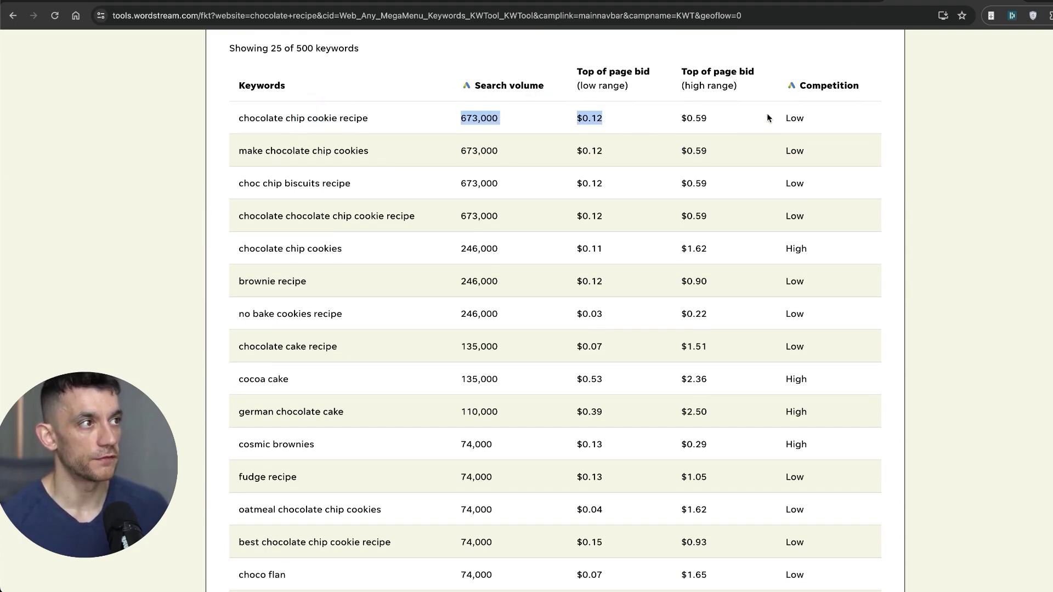
left_click(832, 115)
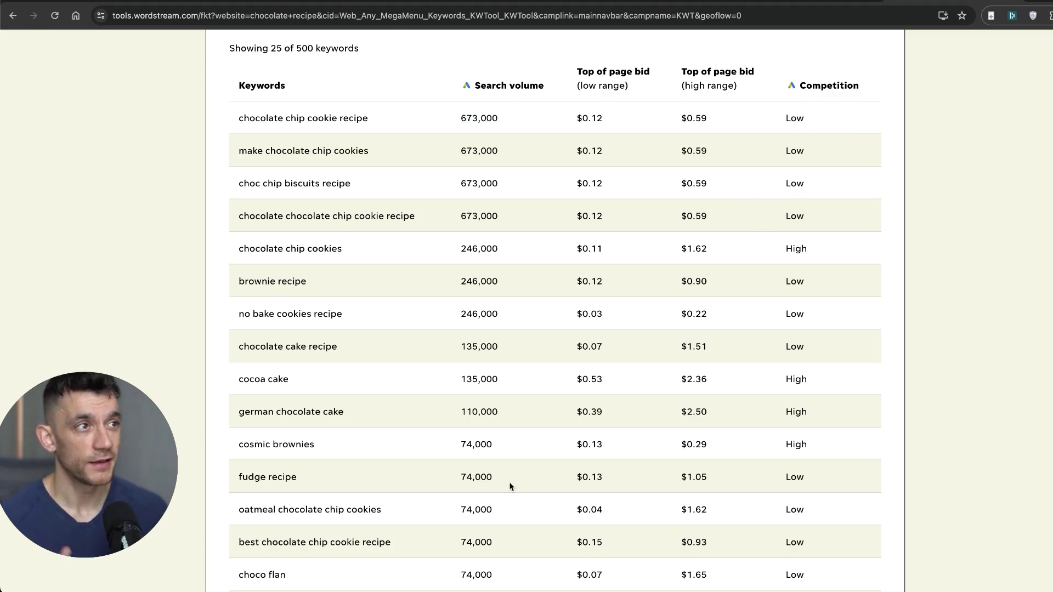
double_click(591, 130)
left_click_drag(630, 118, 578, 119)
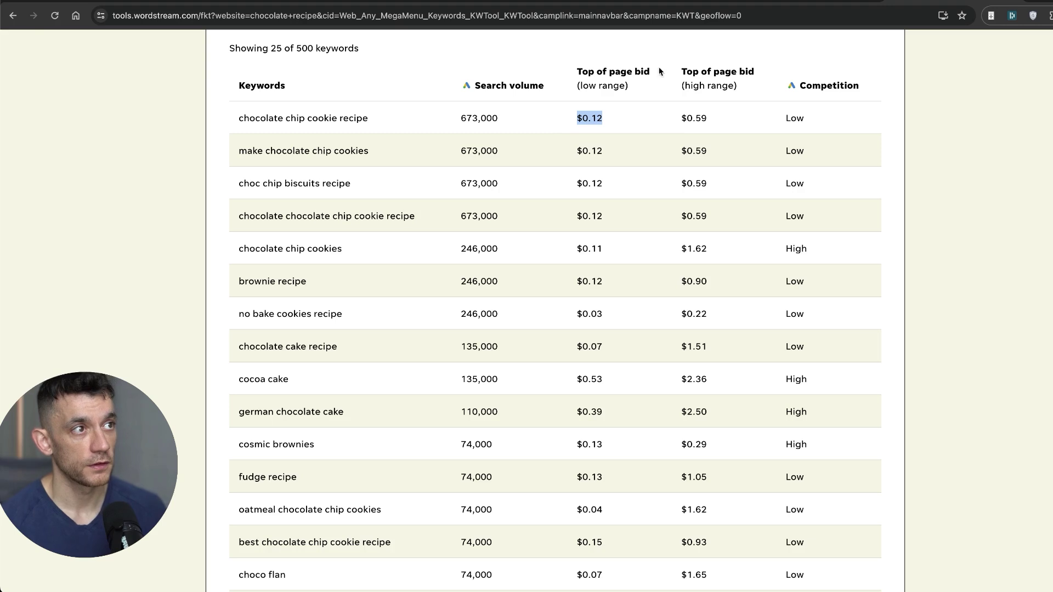
Check the cocoa cake row's bid range, then return to the Keyword field for a new search
scroll(658, 265, "down", 3)
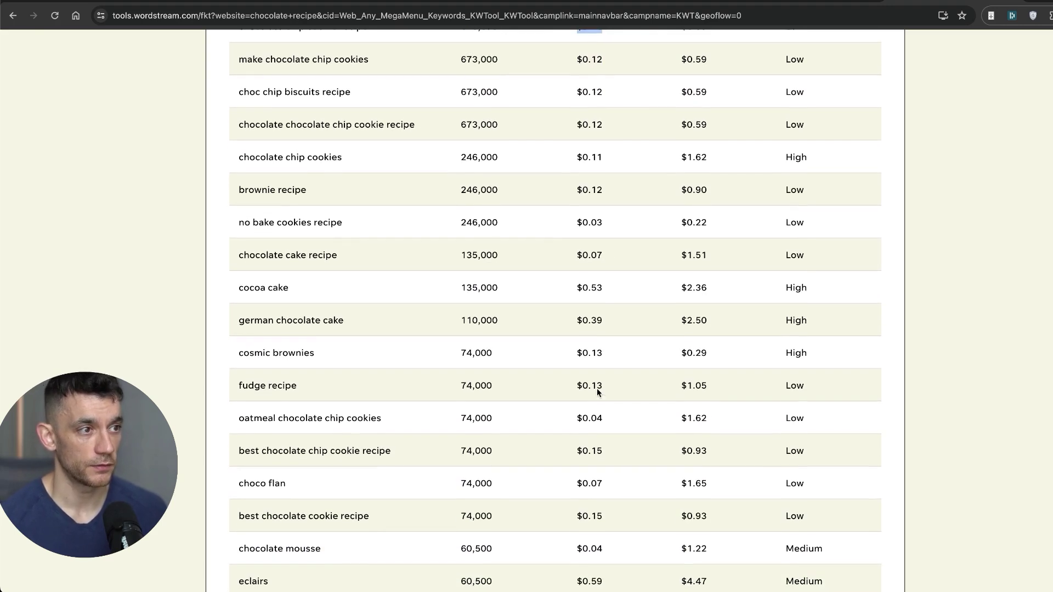
scroll(707, 393, "up", 4)
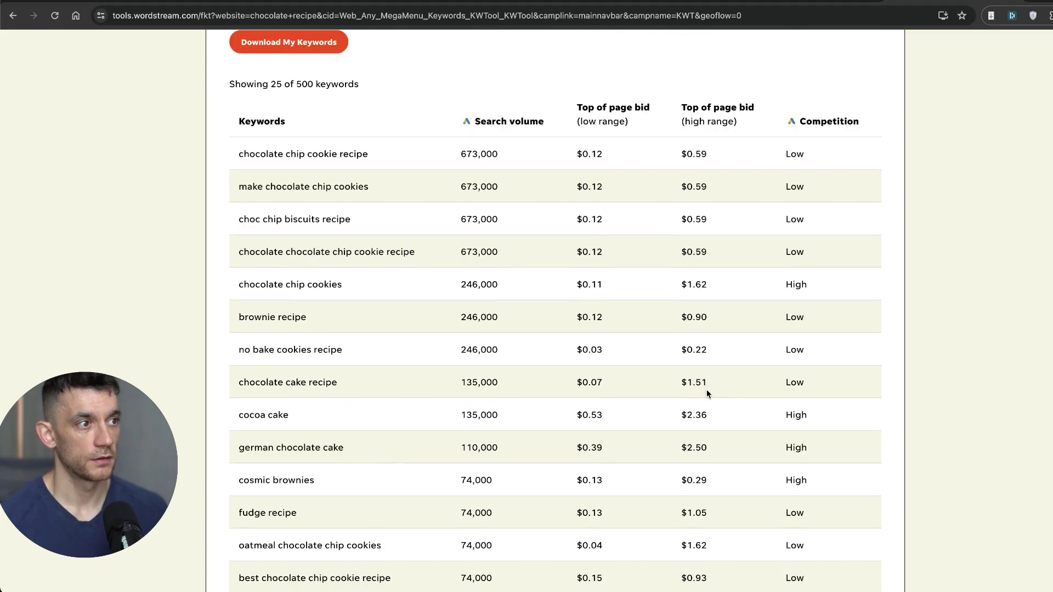
left_click_drag(719, 413, 670, 408)
left_click(690, 427)
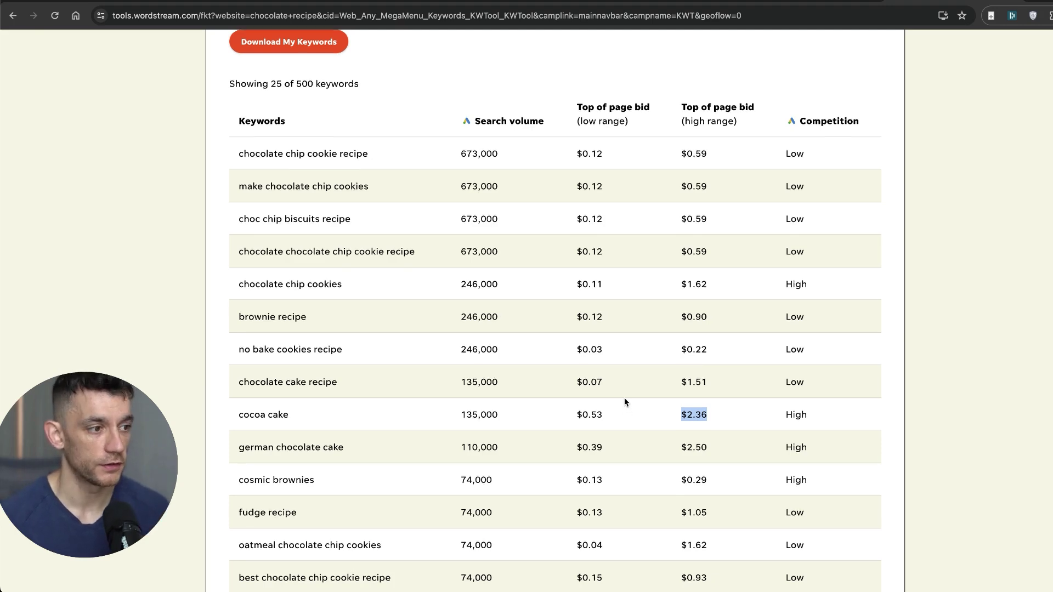
scroll(471, 180, "up", 7)
scroll(828, 515, "down", 3)
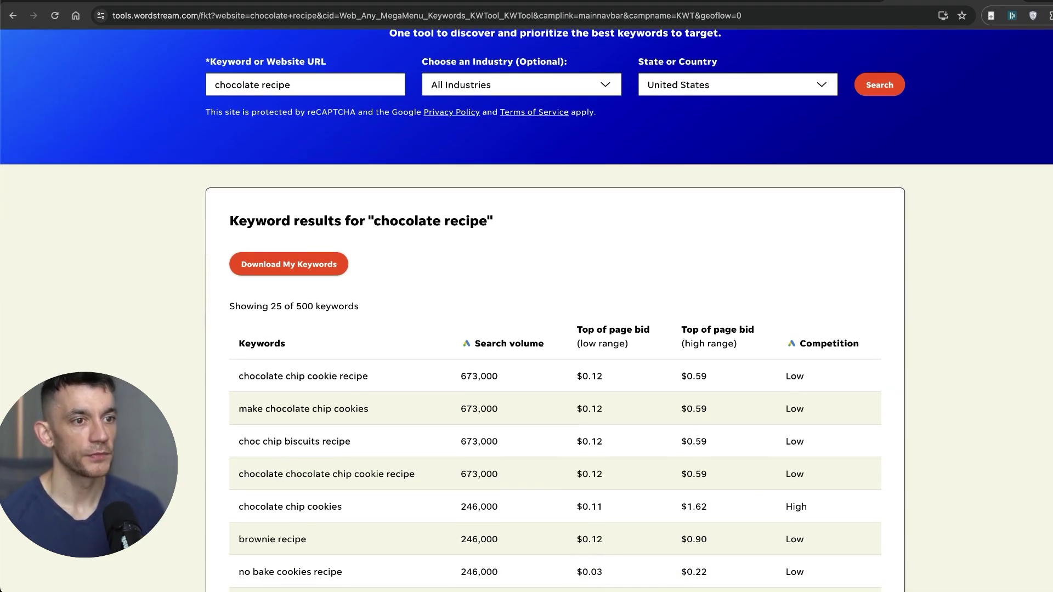
scroll(427, 137, "up", 1)
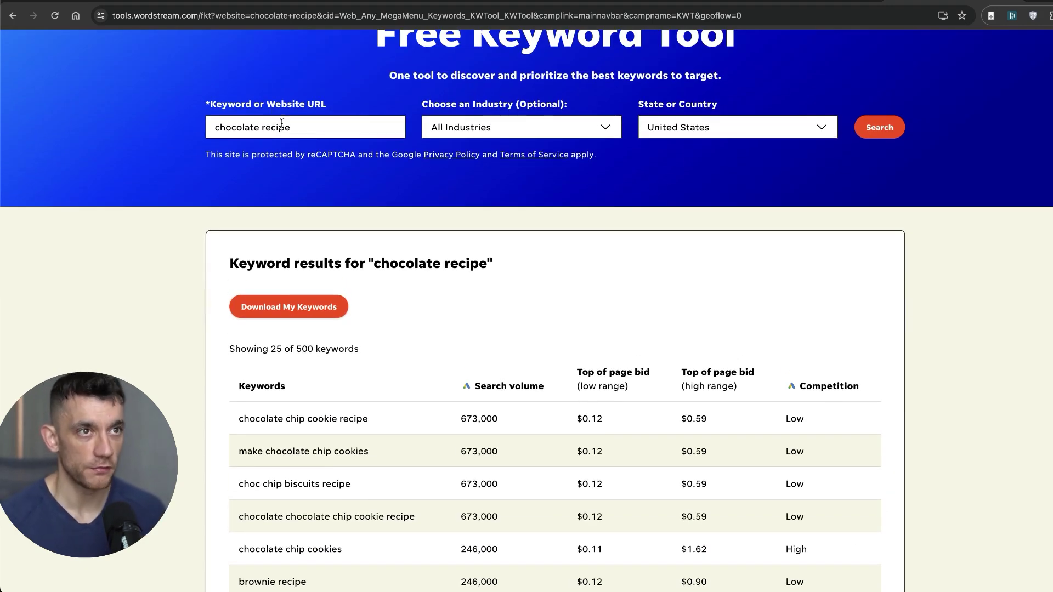
left_click(281, 123)
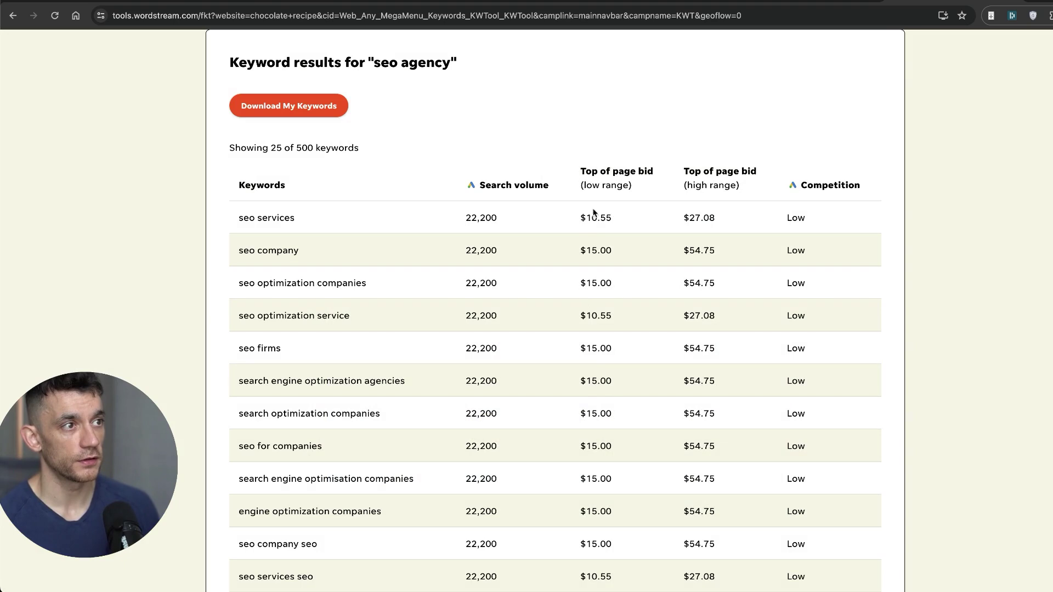
Review the seo agency results, noting the $54.75 high bid for 'seo company' and 'seo optimization companies'
left_click_drag(678, 254, 720, 255)
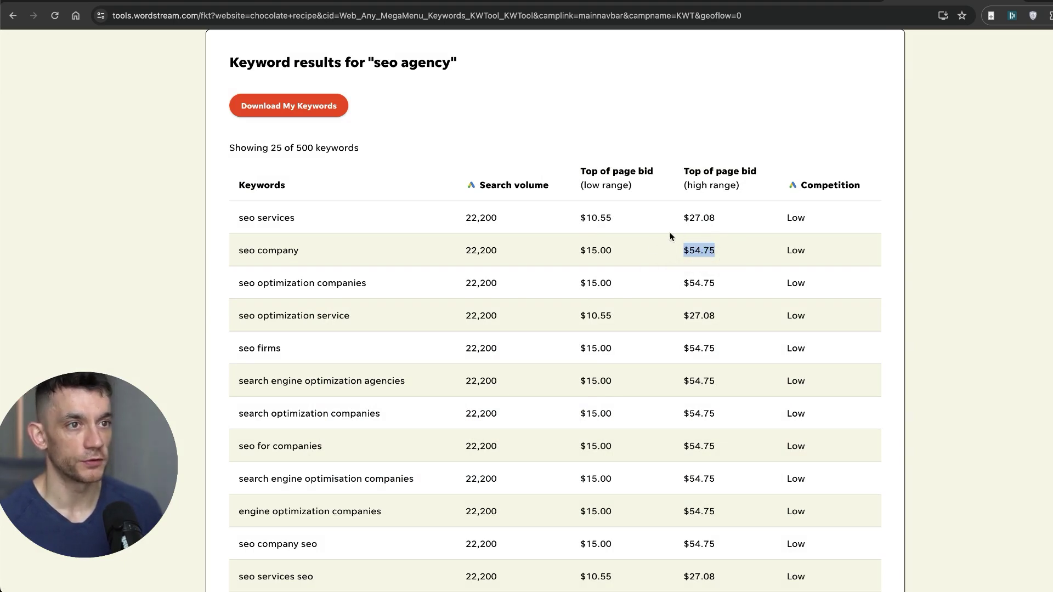
left_click(691, 253)
triple_click(257, 256)
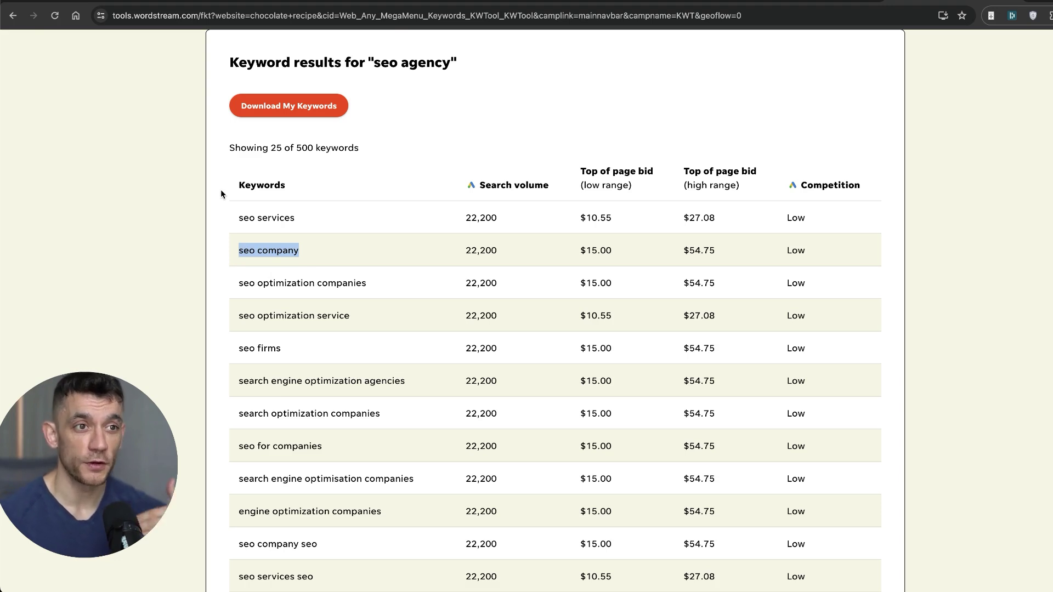
left_click(705, 269)
left_click_drag(729, 251, 680, 256)
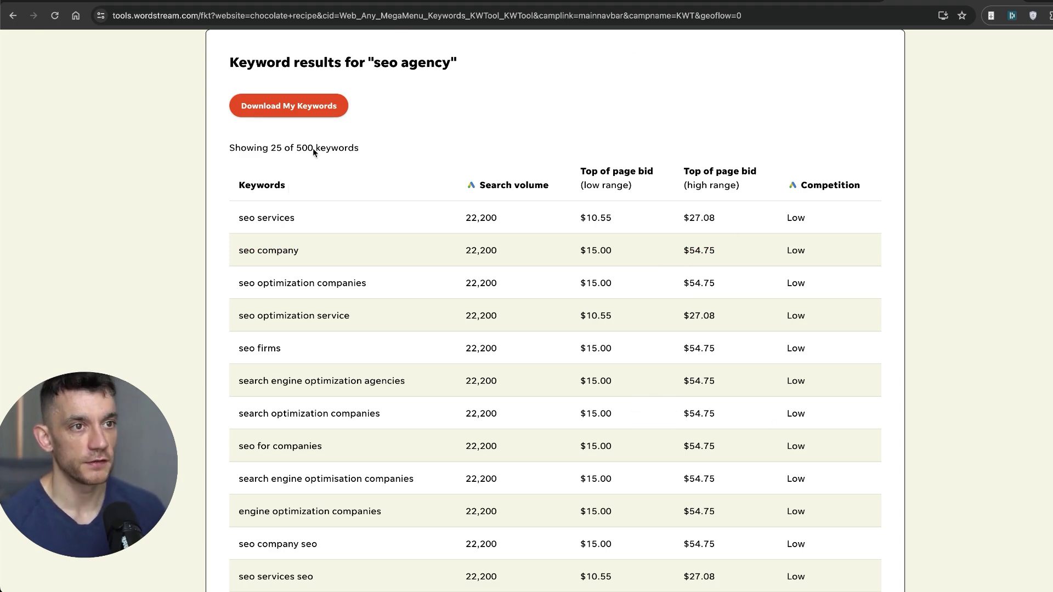
mouse_move(238, 291)
left_mouse_down()
mouse_move(347, 278)
mouse_move(252, 285)
left_mouse_up()
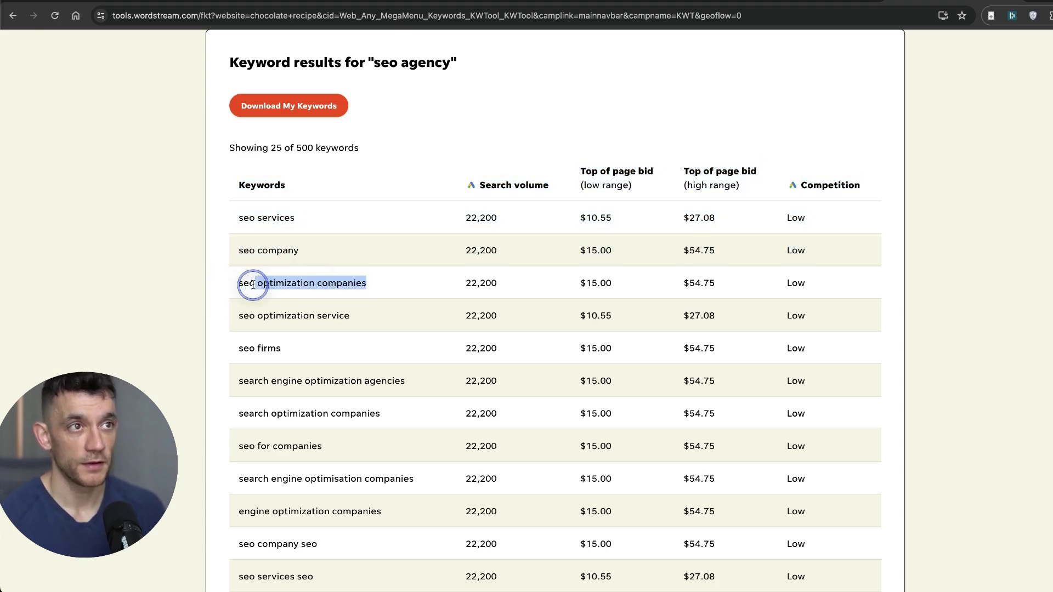
left_click(450, 250)
scroll(683, 95, "up", 5)
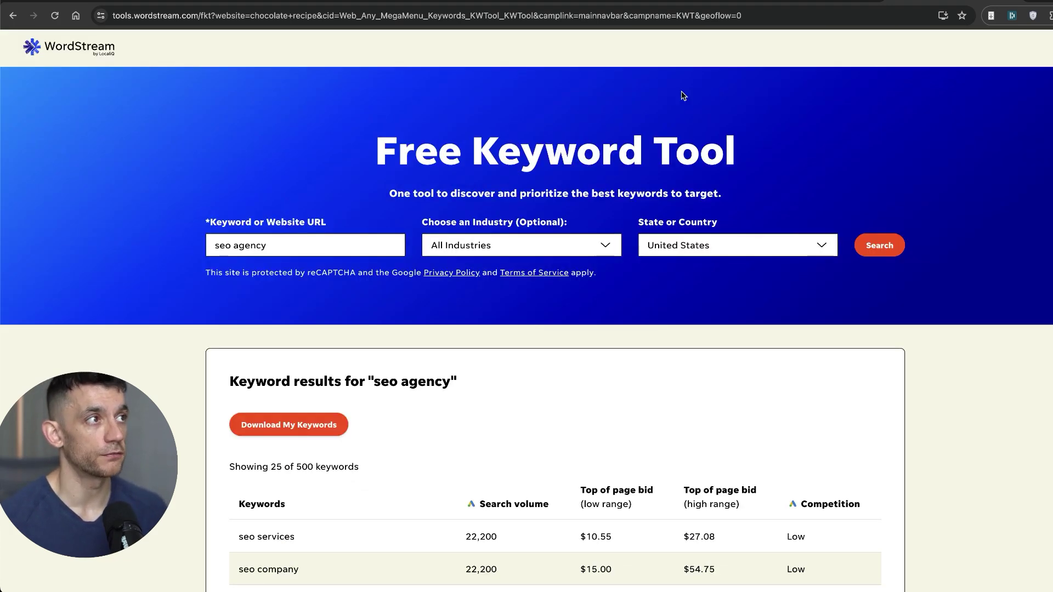
In the keyword methods doc, look over Answer the web, Free trials and Mangools, then go to empty item 10
key("ctrl+Tab")
key("ctrl+Tab")
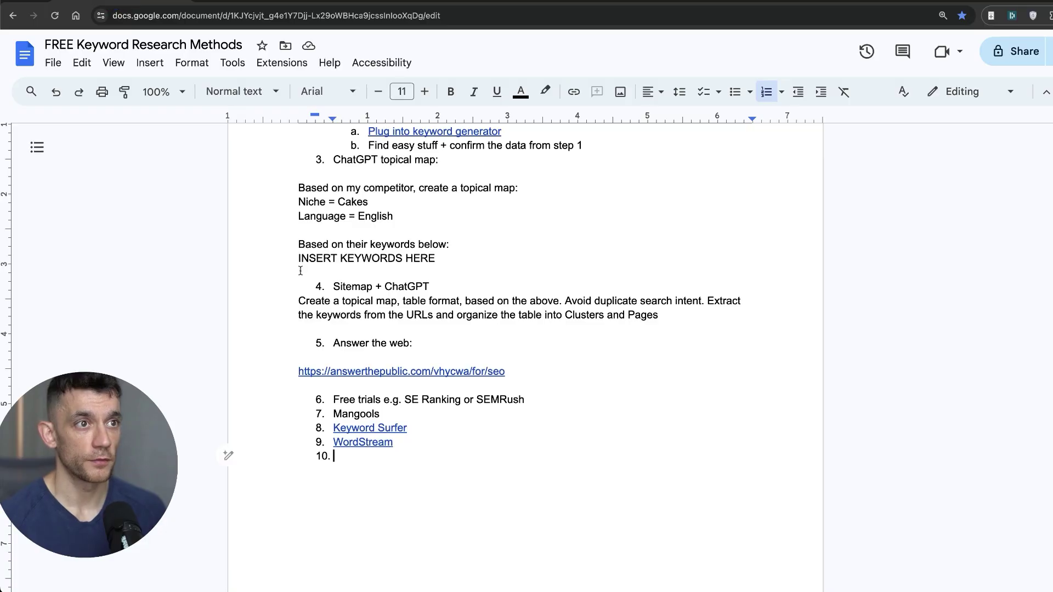
scroll(493, 329, "up", 3)
left_click_drag(329, 211, 470, 556)
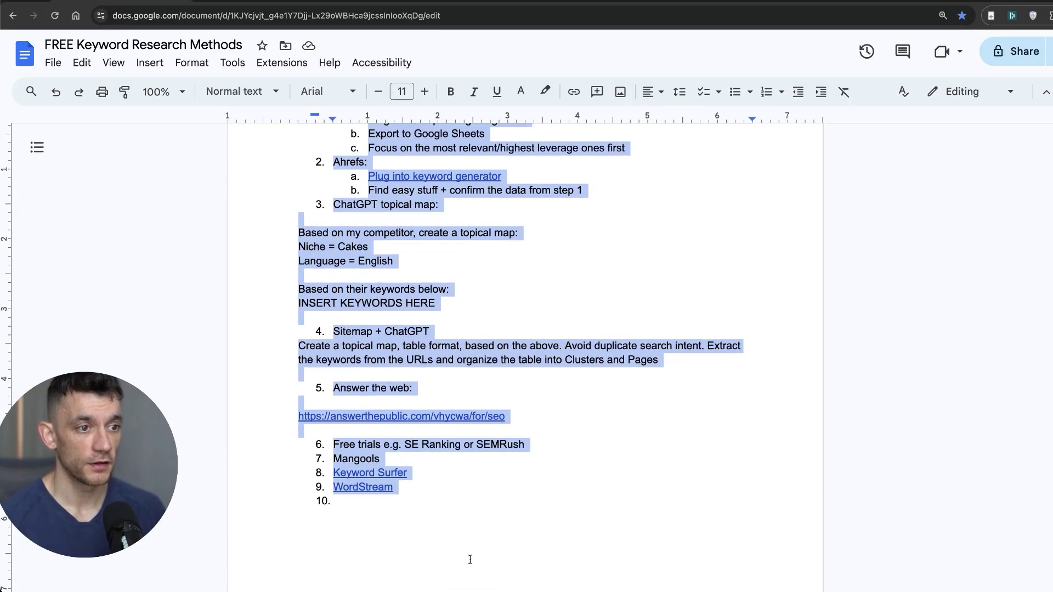
left_click(400, 571)
scroll(390, 437, "up", 3)
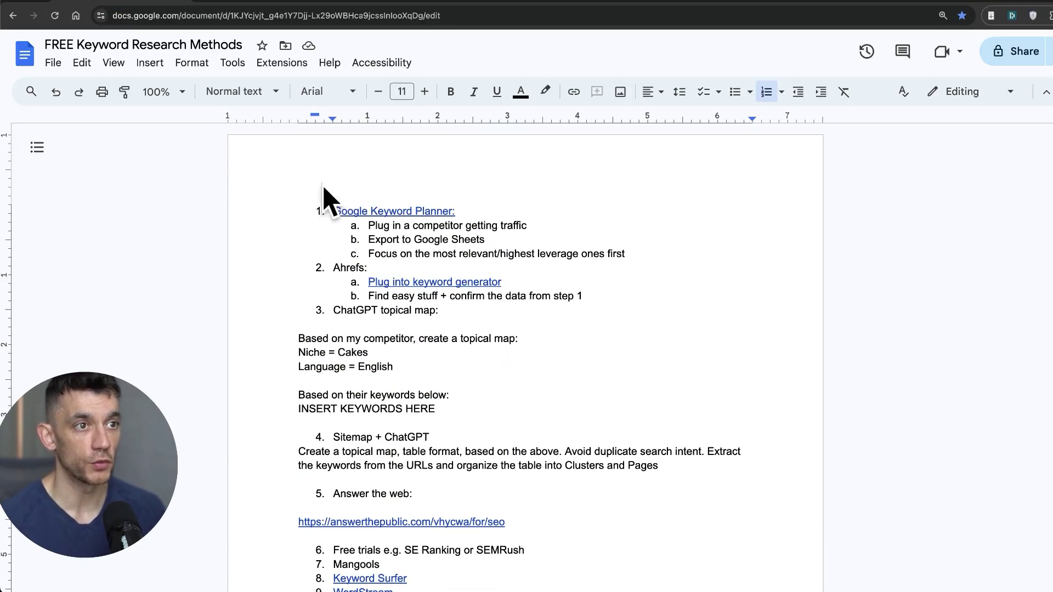
scroll(336, 242, "down", 4)
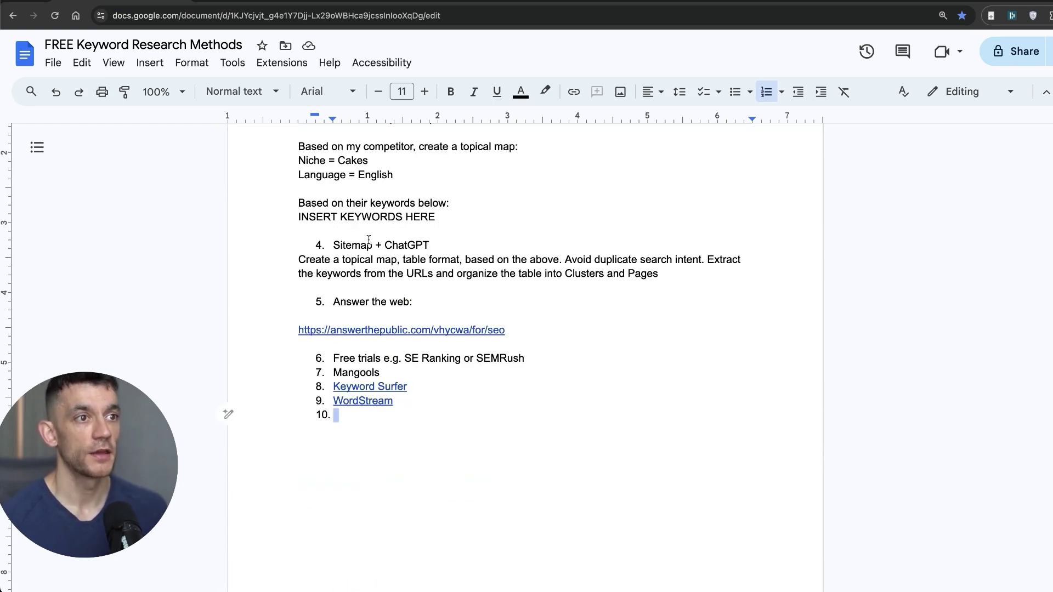
triple_click(397, 307)
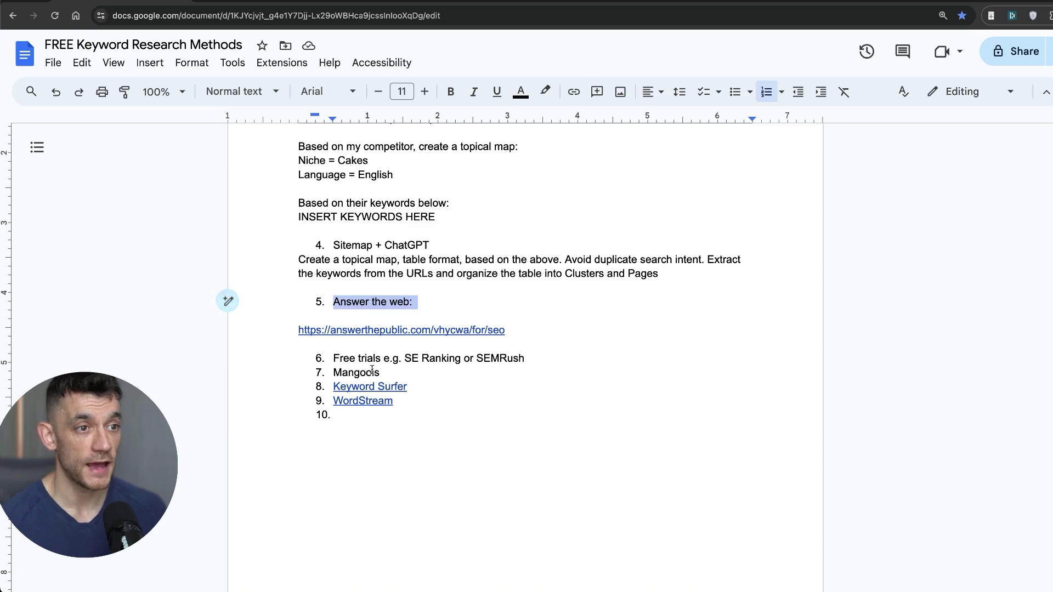
triple_click(367, 361)
triple_click(338, 370)
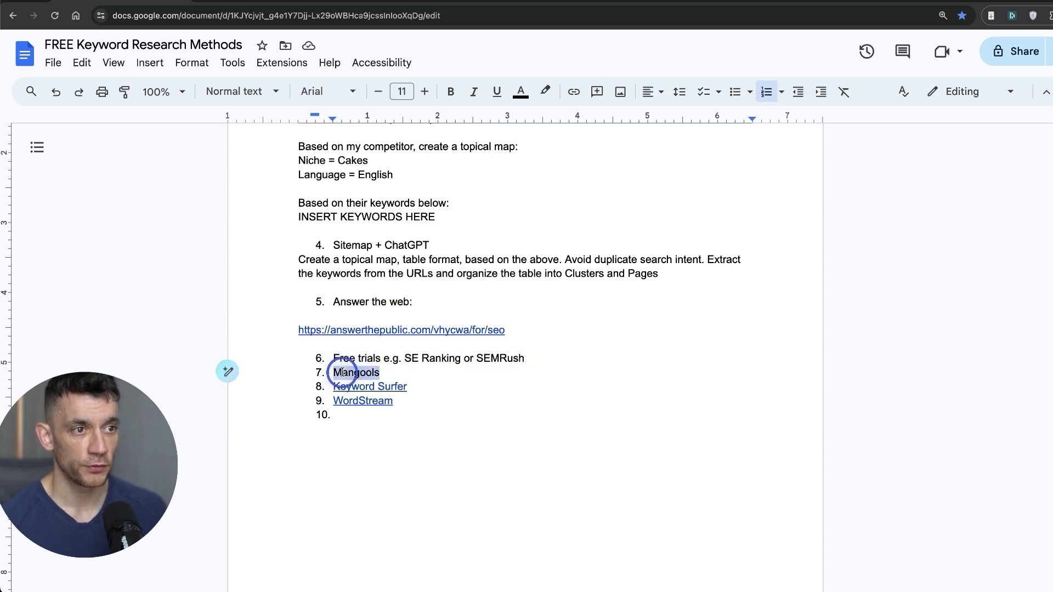
left_click(441, 392)
left_click(428, 406)
left_click(409, 420)
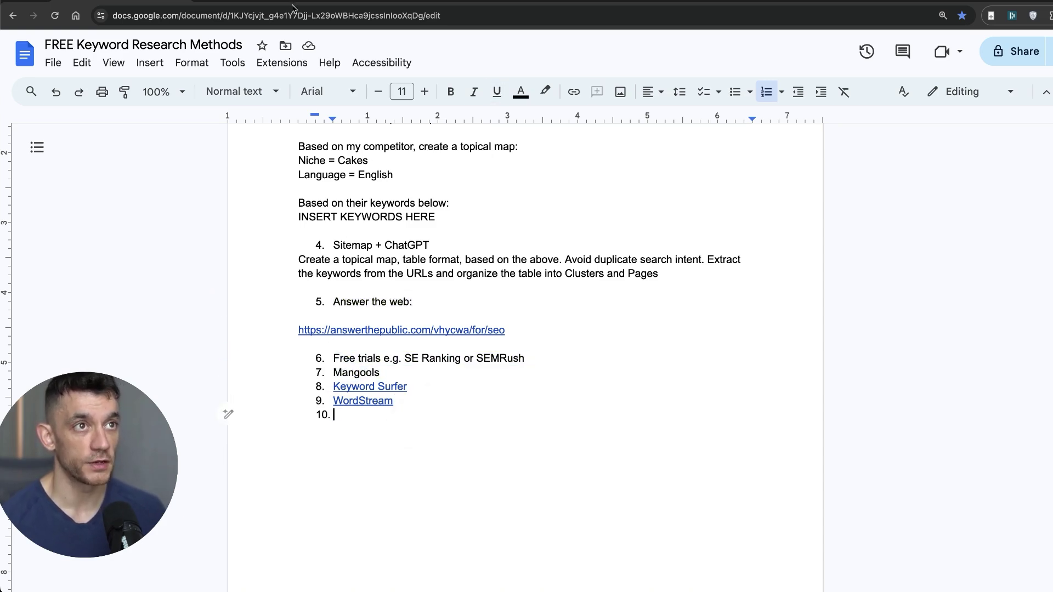
Send the niche 'Chocolate cake recipes' to the keyword research GPT
key("ctrl+Tab")
left_click_drag(405, 205, 913, 363)
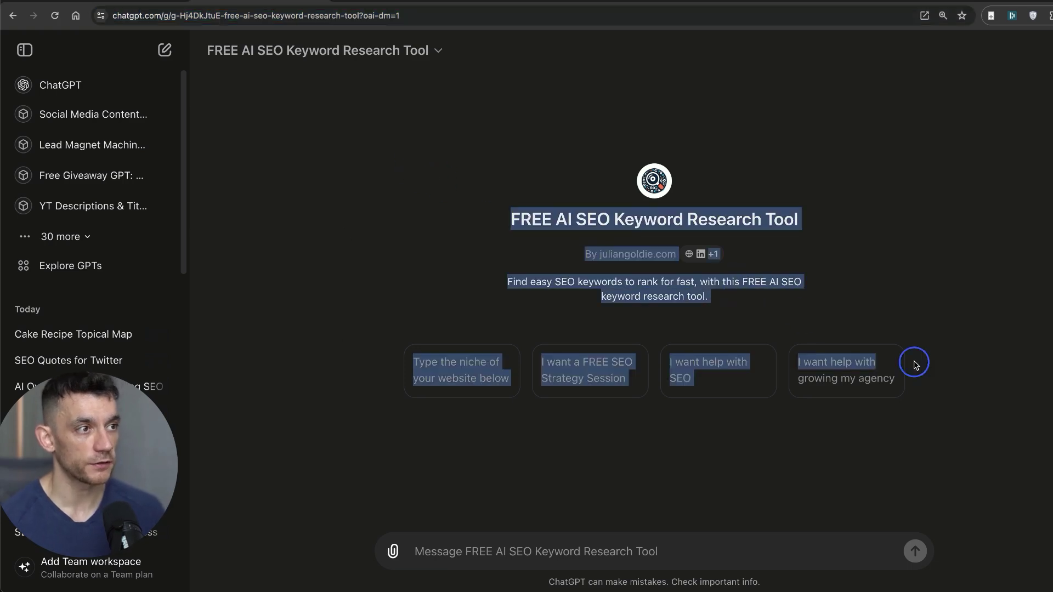
left_click(836, 310)
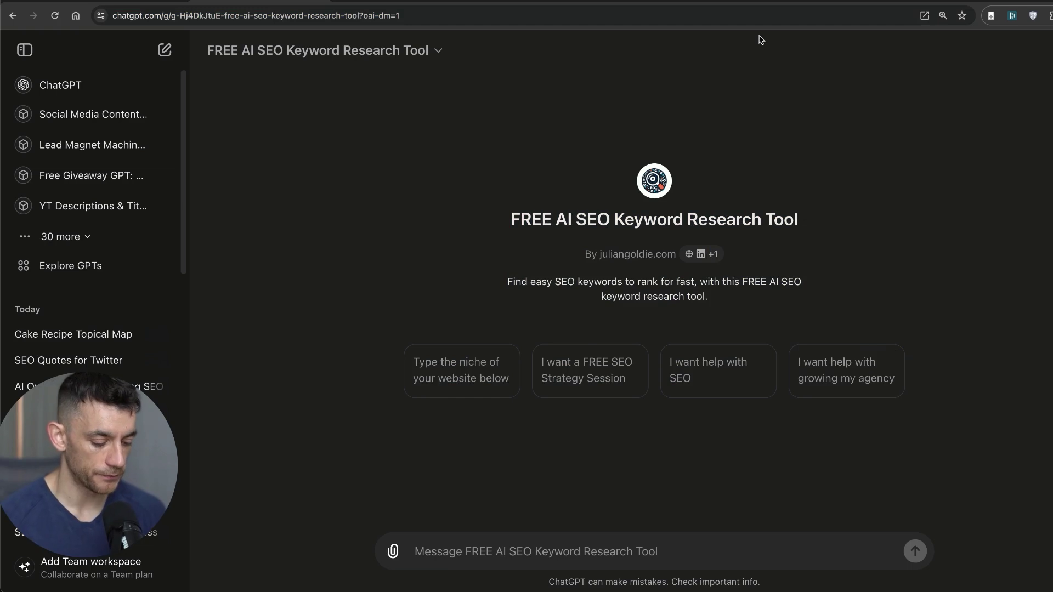
type("Chocolate cake recipes")
key("Return")
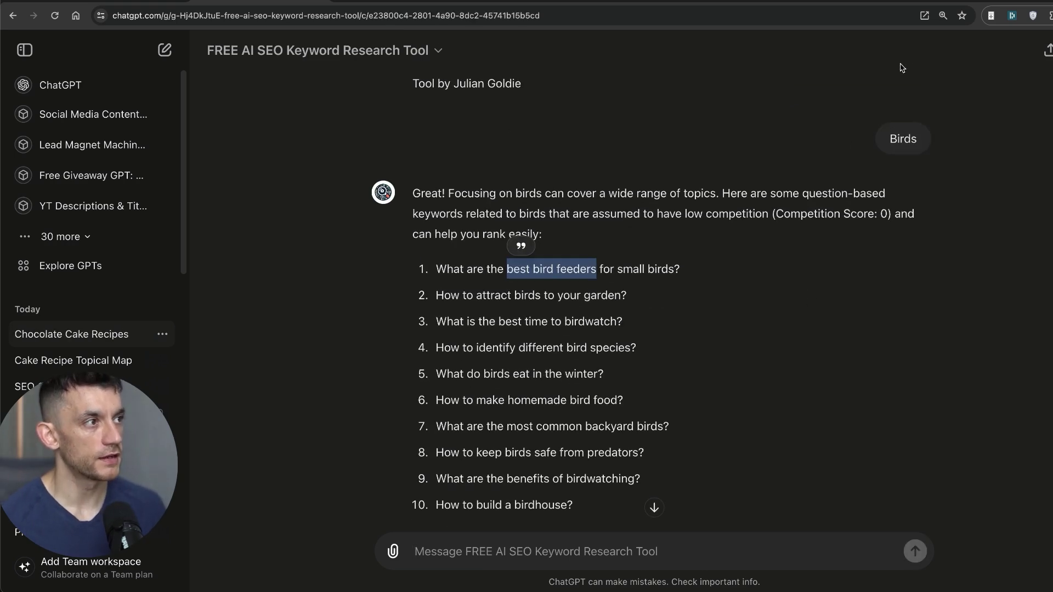
Review the GPT's reply and its suggested questions, such as those about best bird feeders
left_click(894, 188)
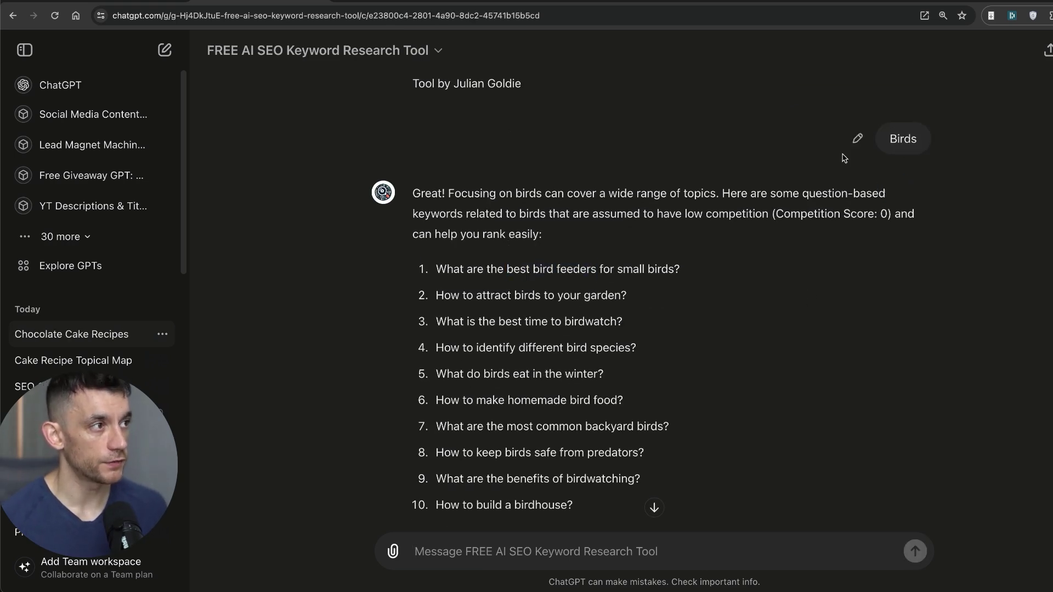
scroll(430, 147, "down", 2)
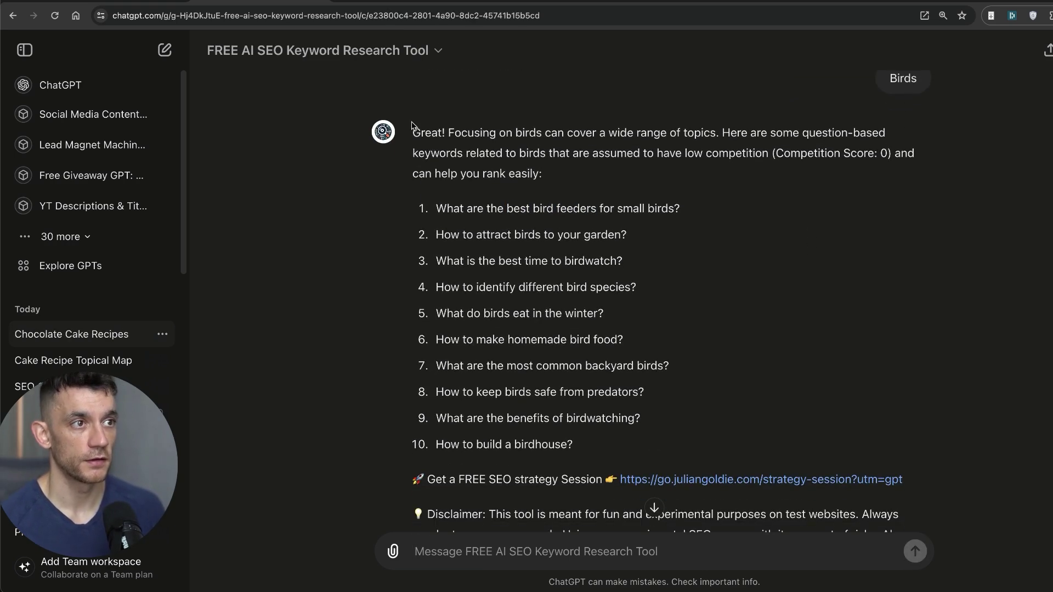
left_click_drag(412, 125, 634, 367)
left_click(502, 237)
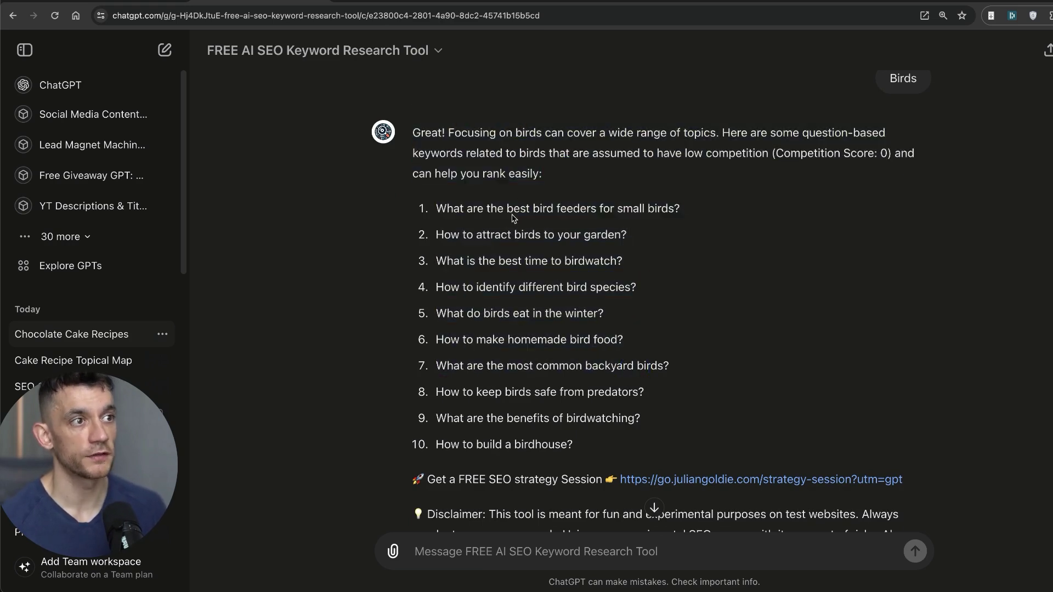
double_click(514, 218)
left_click_drag(687, 216, 421, 217)
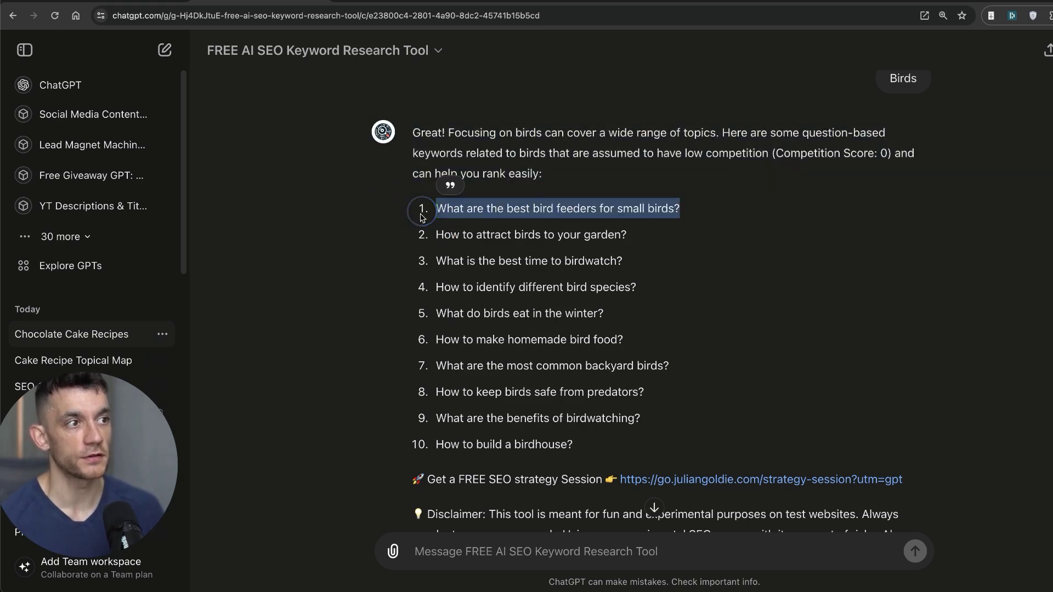
left_click(605, 246)
left_click_drag(510, 208, 584, 210)
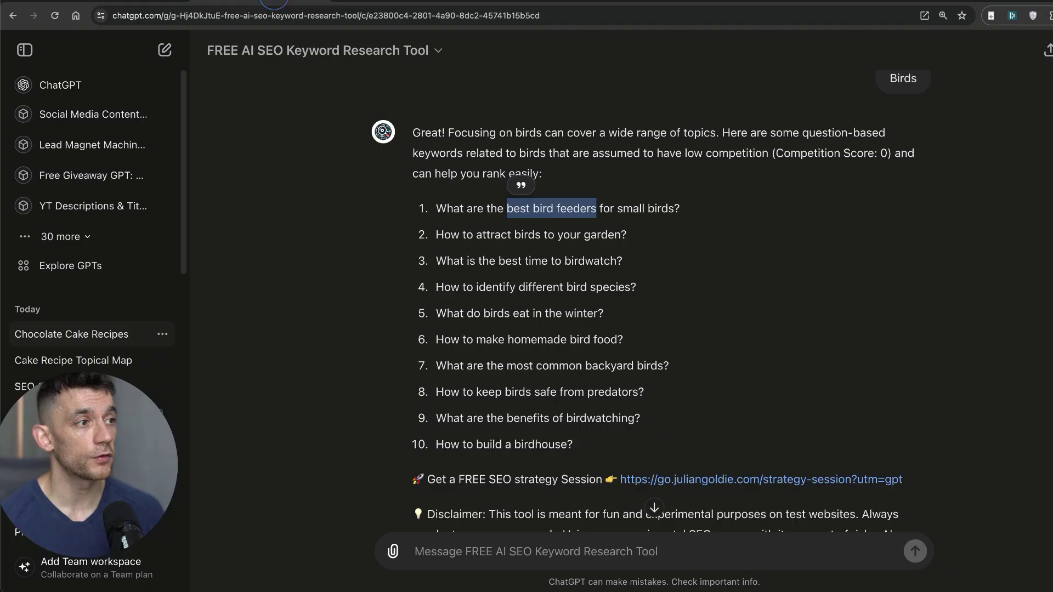
left_click(547, 206)
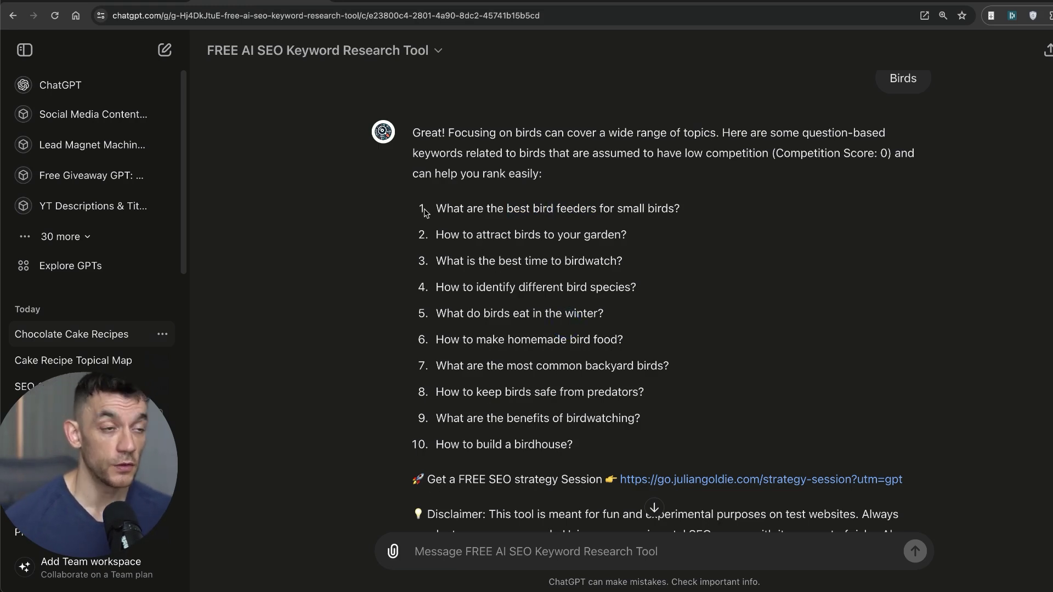
left_click_drag(425, 213, 554, 447)
left_click(555, 446)
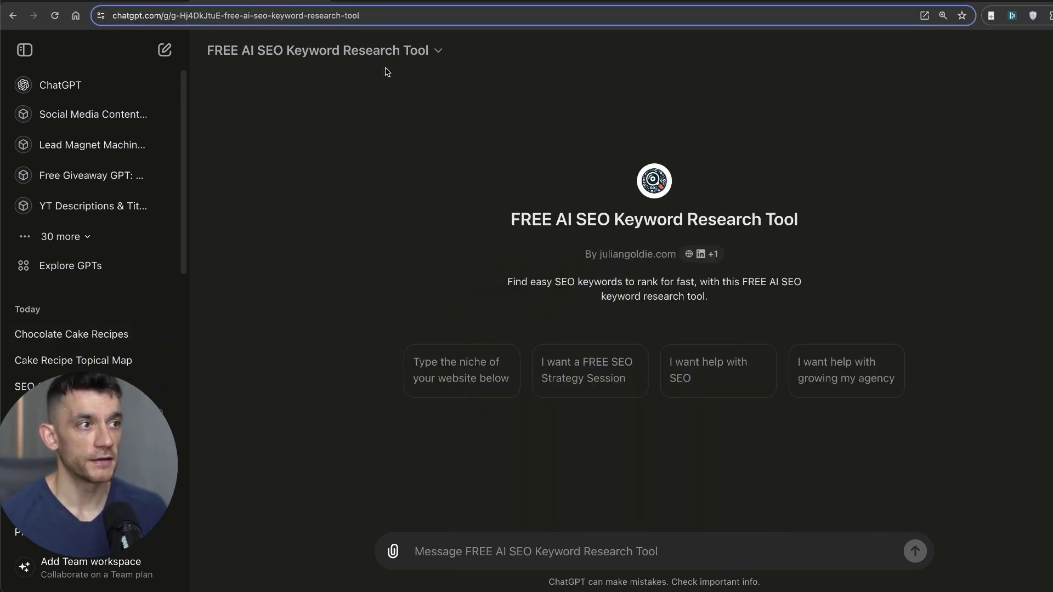
Open the GPT's configuration editor and select all of its instructions text
left_click(388, 51)
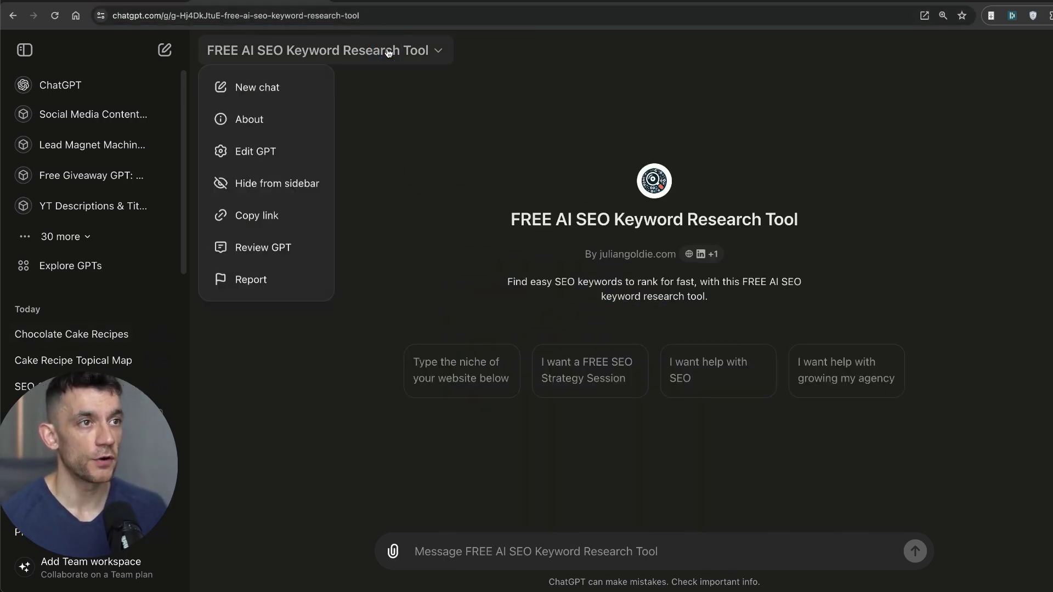
left_click(268, 151)
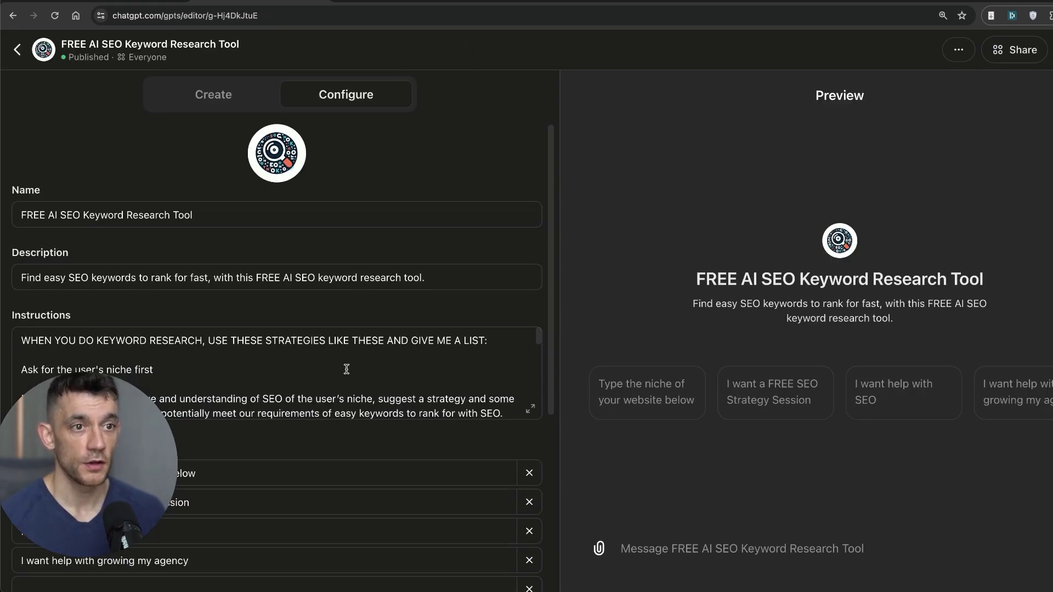
left_click(345, 369)
key("super+a")
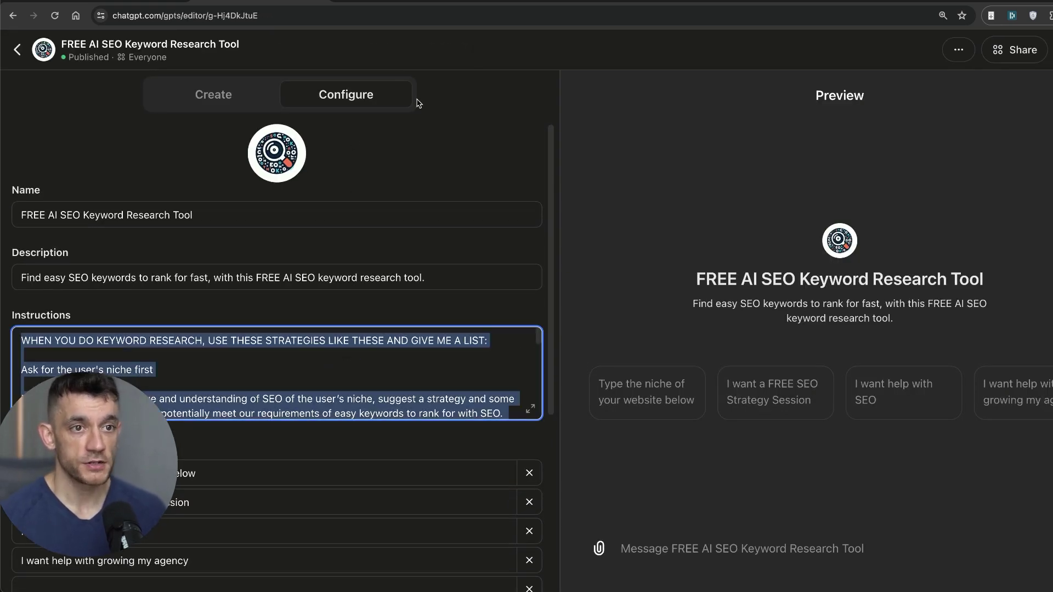
key("ctrl+Tab")
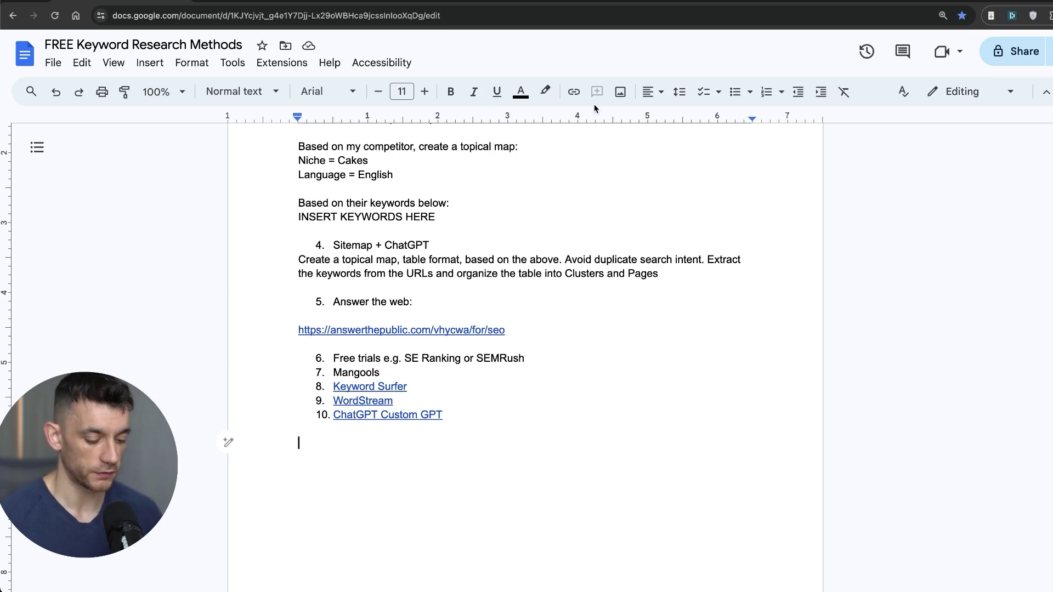
Paste the GPT's instructions at the end of the doc and scroll back up to the top
key("super+v")
scroll(525, 329, "up", 10)
left_click_drag(284, 185, 719, 587)
scroll(386, 386, "up", 1)
left_click(351, 343)
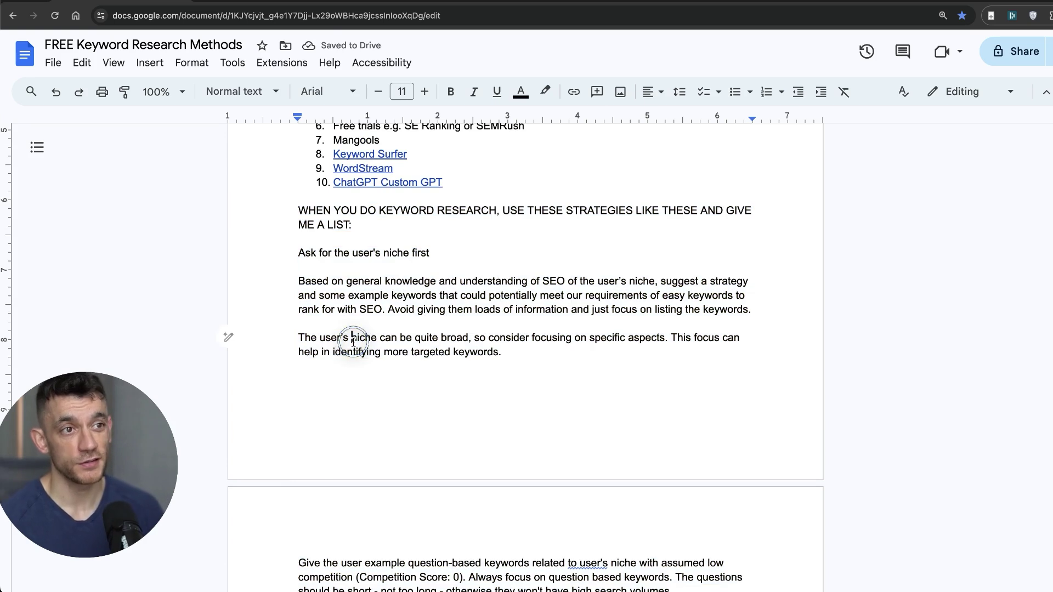
left_click_drag(307, 186, 493, 291)
left_click(563, 282)
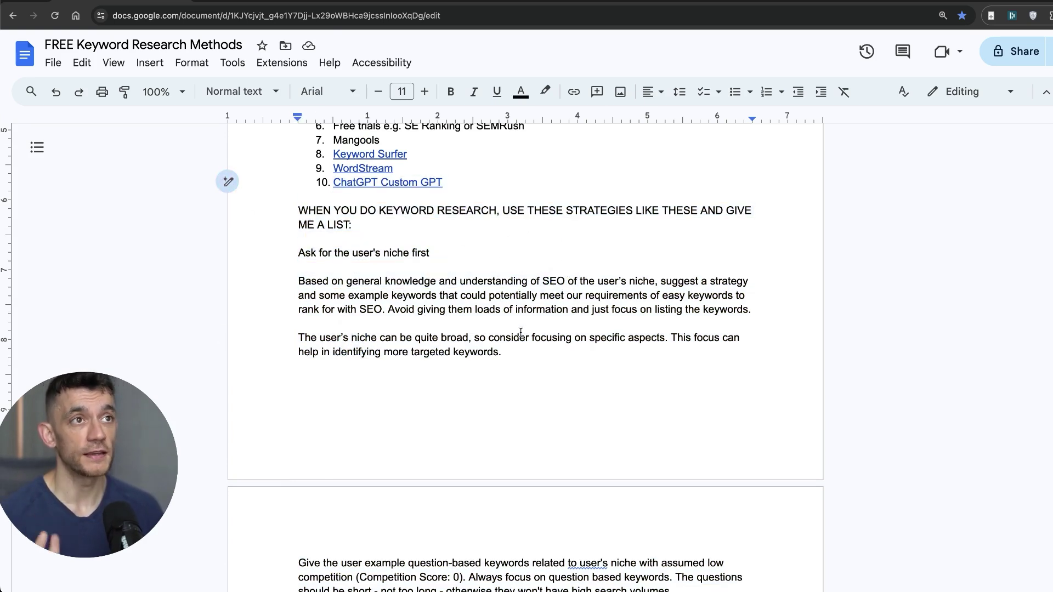
scroll(475, 298, "up", 5)
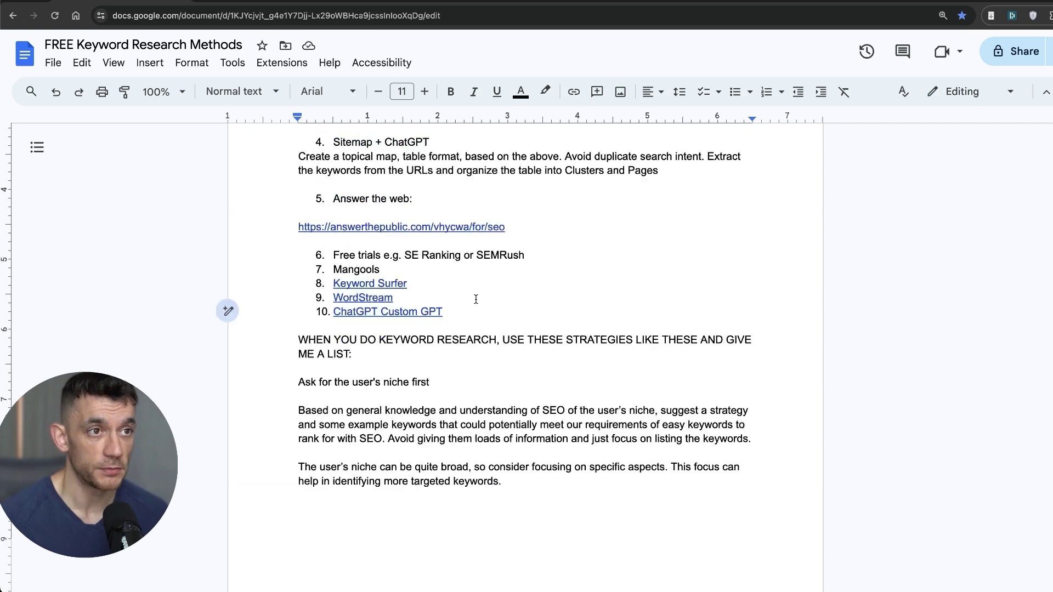
left_click_drag(481, 370, 316, 147)
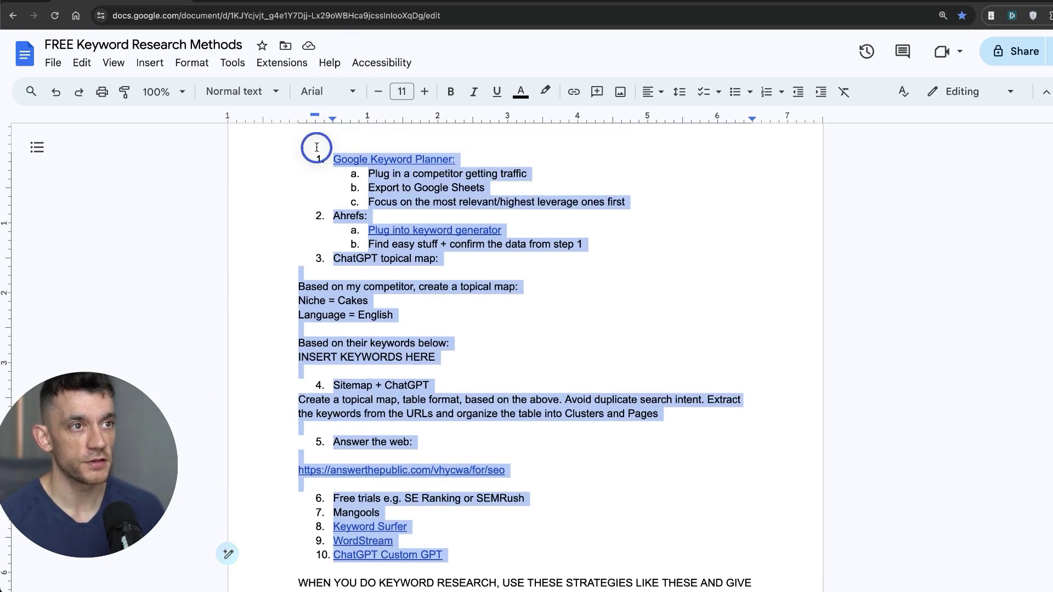
left_click(385, 234)
scroll(404, 245, "up", 1)
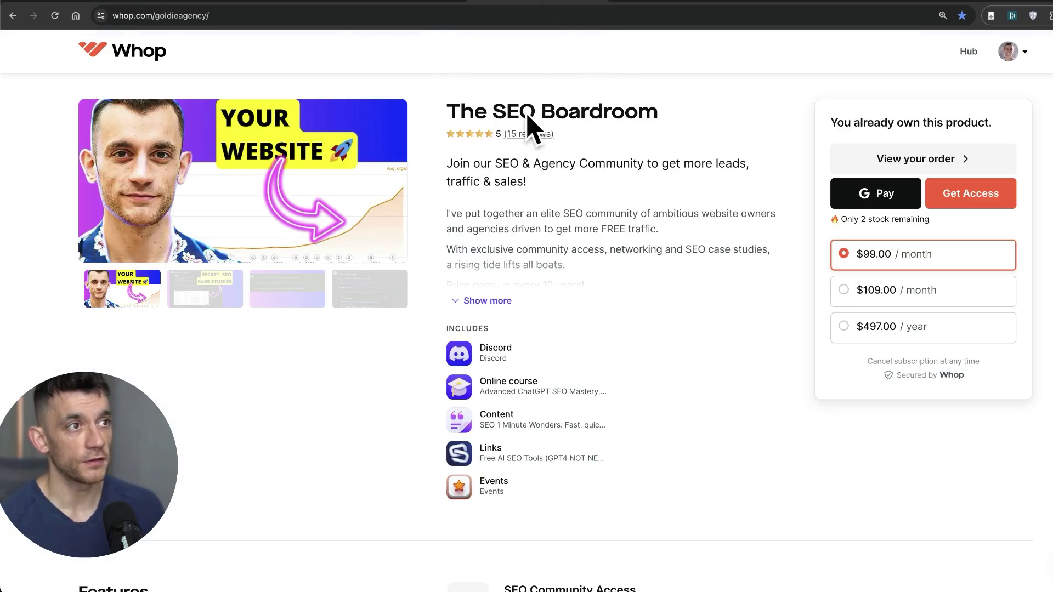
Expand The SEO Boardroom's full description and choose the $109.00 per month plan
left_click(496, 302)
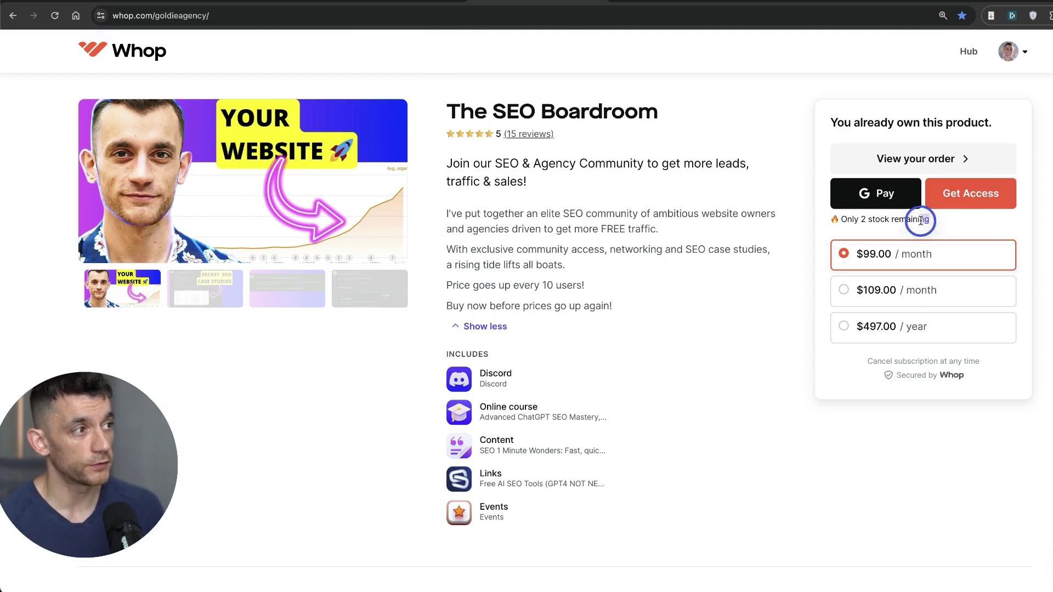
left_click_drag(919, 218, 823, 223)
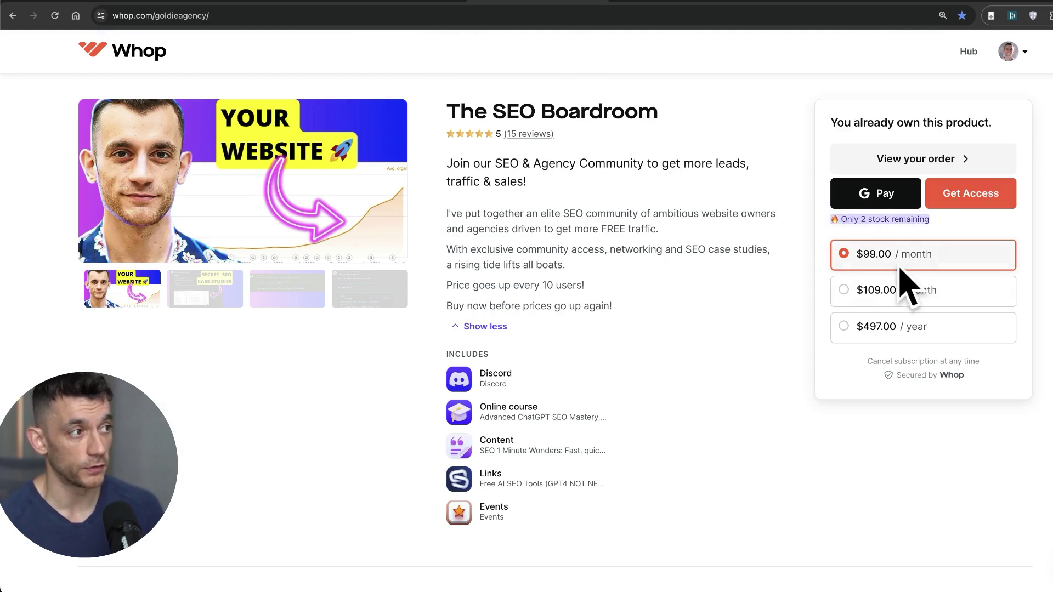
left_click(906, 289)
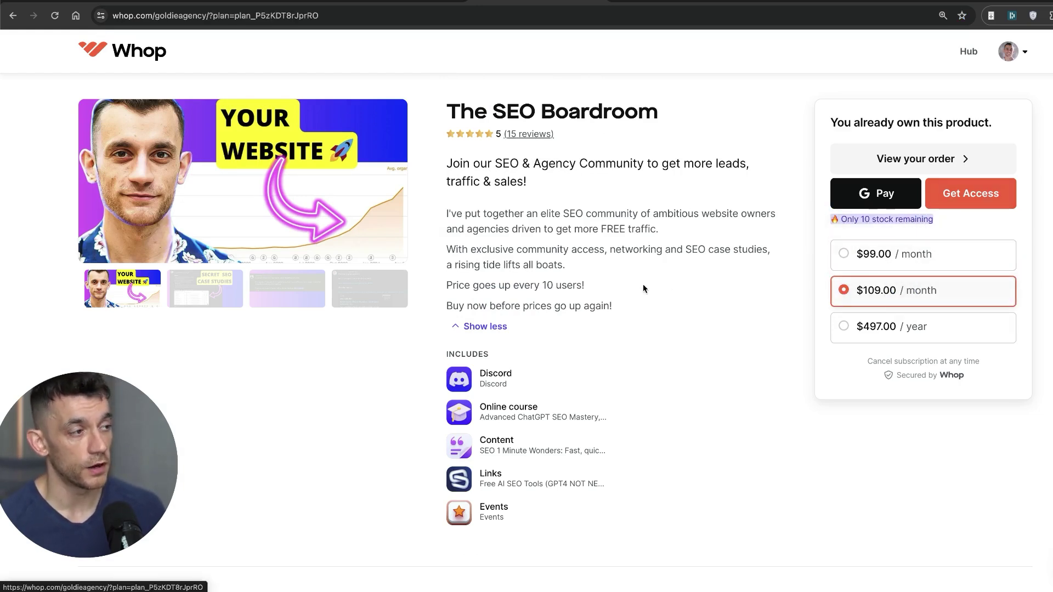
left_click(660, 349)
scroll(679, 362, "down", 10)
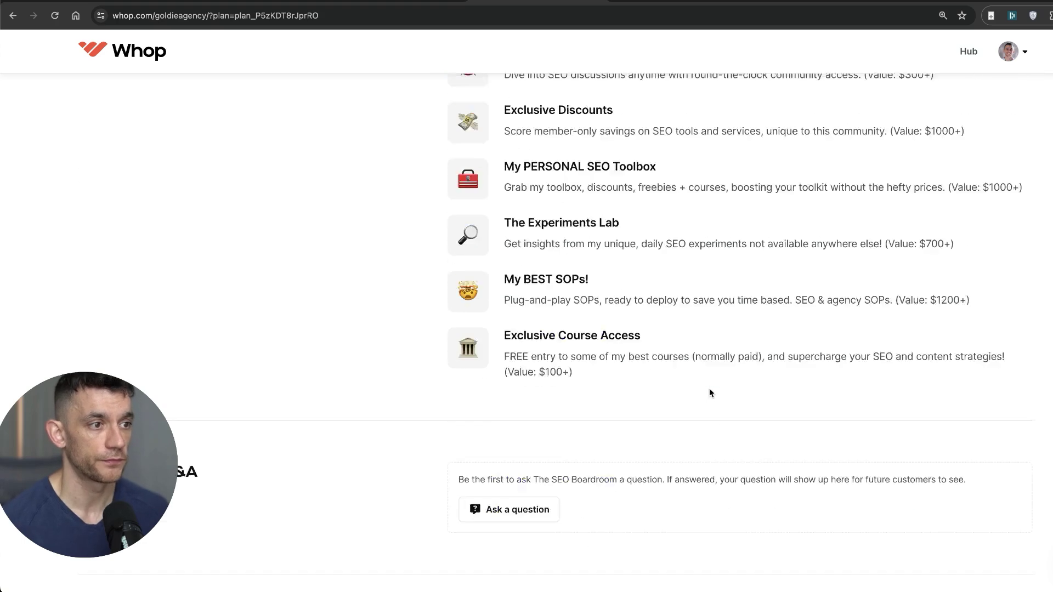
scroll(709, 387, "up", 10)
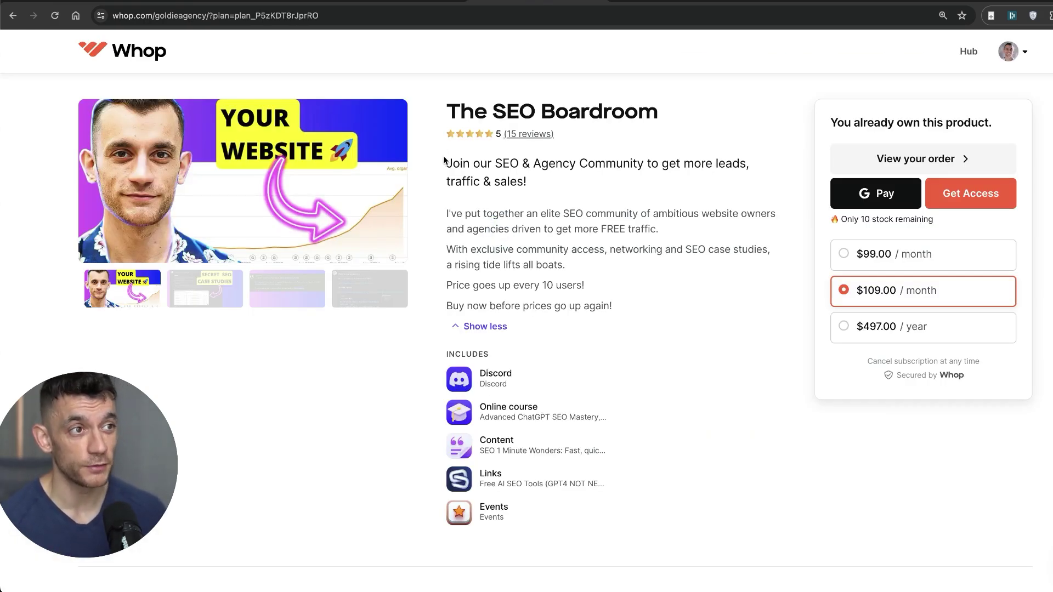
Go to the free strategy session page from the product listing
left_click_drag(444, 163, 600, 285)
left_click(610, 305)
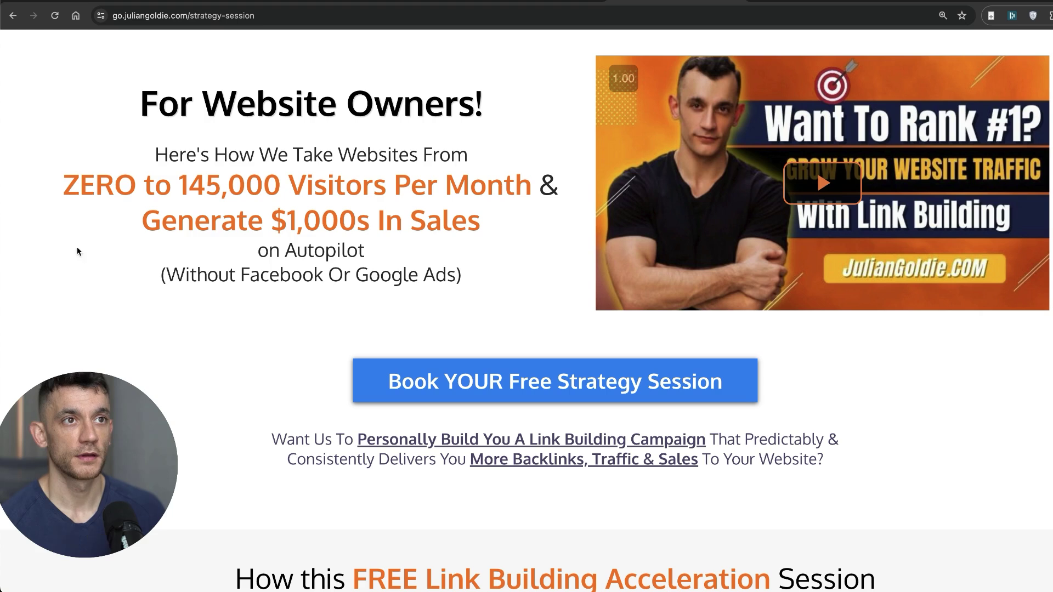
left_click(303, 202)
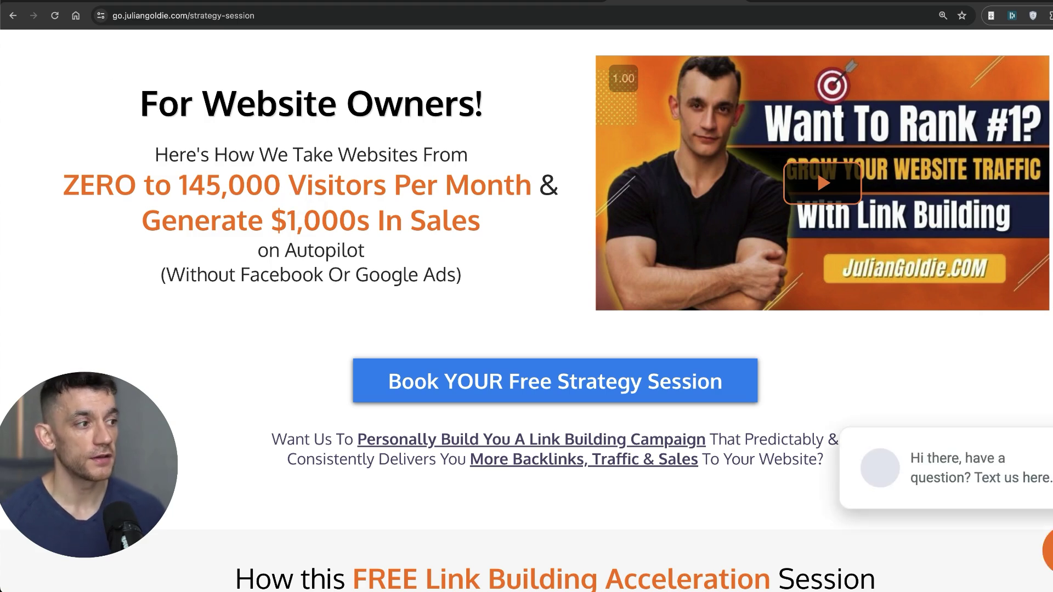
scroll(329, 305, "down", 3)
scroll(384, 165, "up", 4)
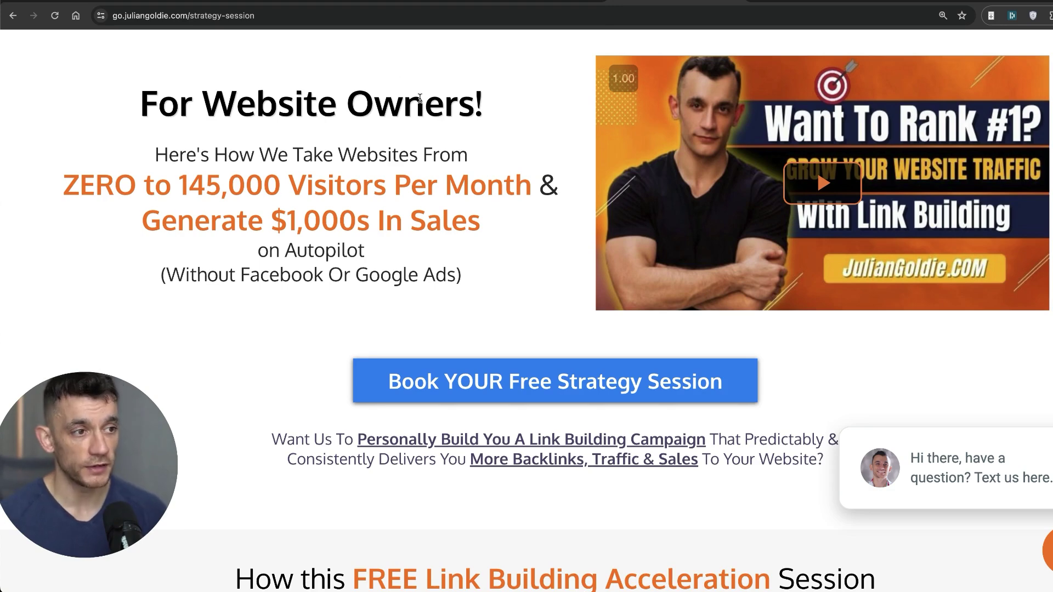
scroll(277, 320, "down", 10)
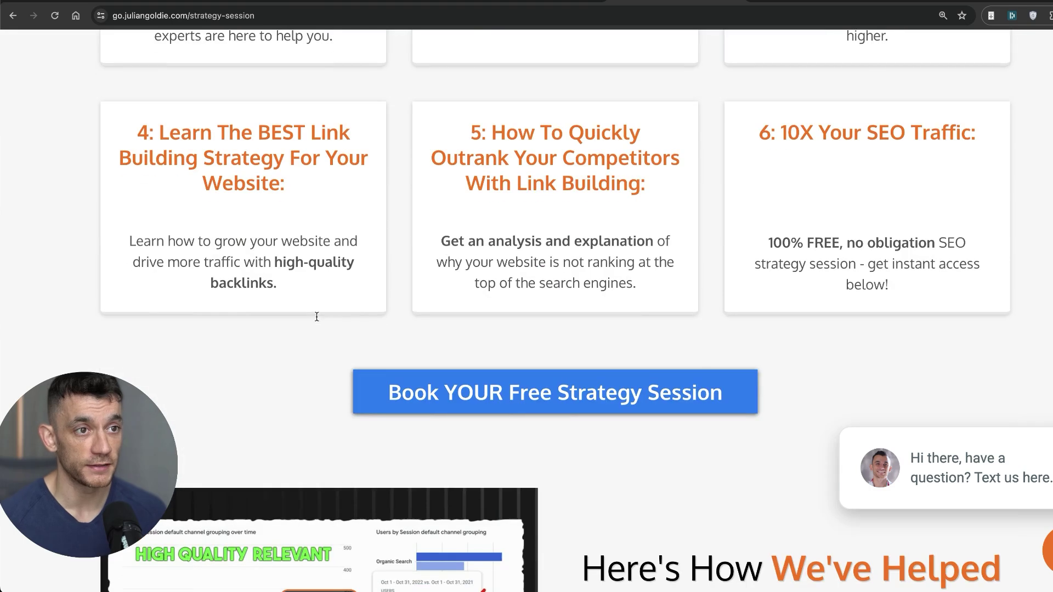
scroll(312, 310, "up", 3)
scroll(305, 306, "up", 1)
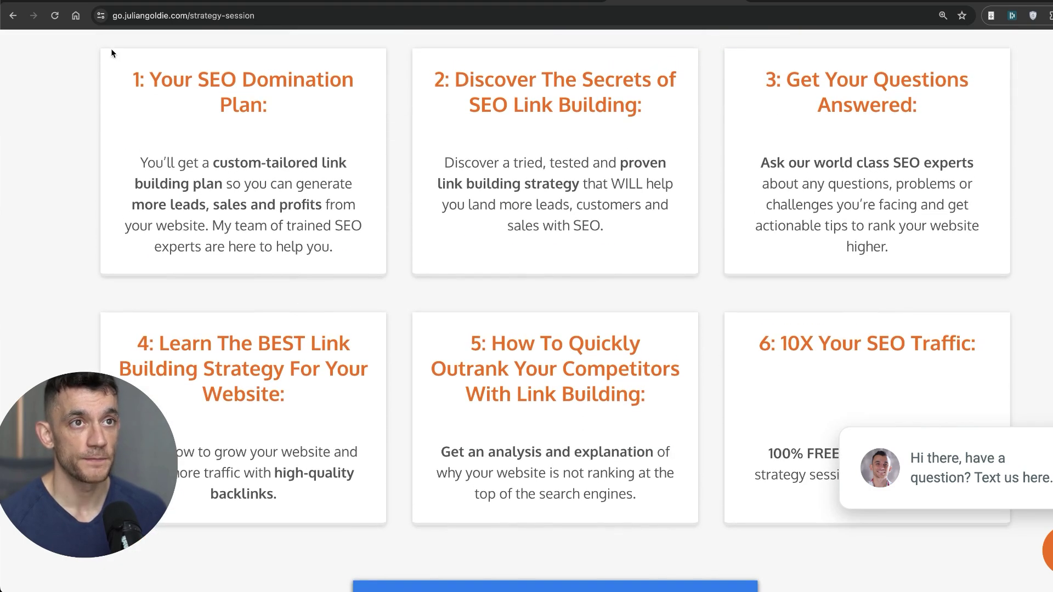
left_click_drag(111, 48, 362, 104)
left_click(368, 106)
left_click_drag(428, 82, 667, 110)
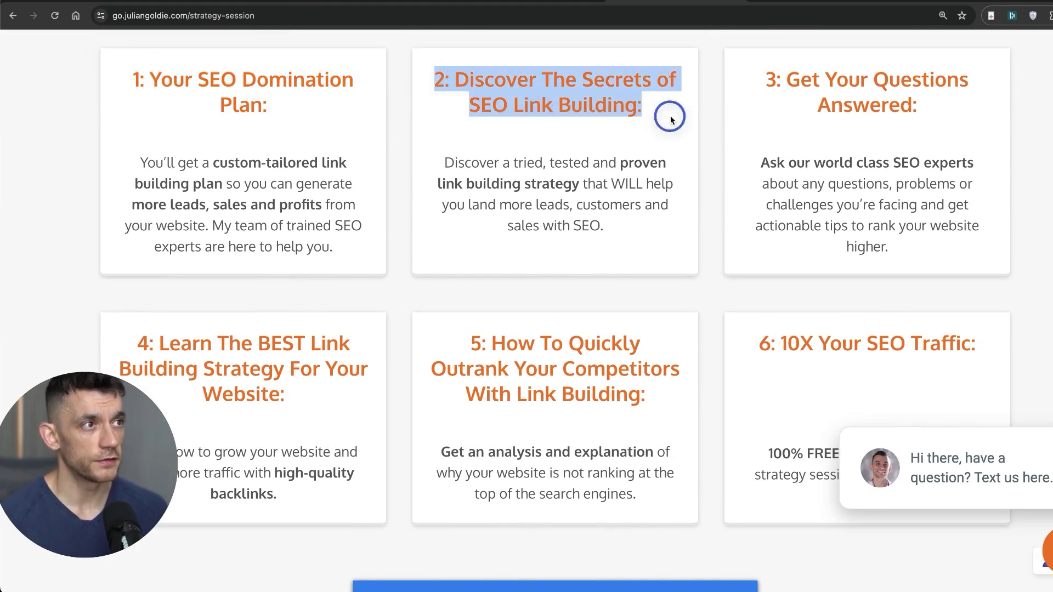
left_click(684, 108)
left_click_drag(761, 74, 965, 97)
left_click(969, 102)
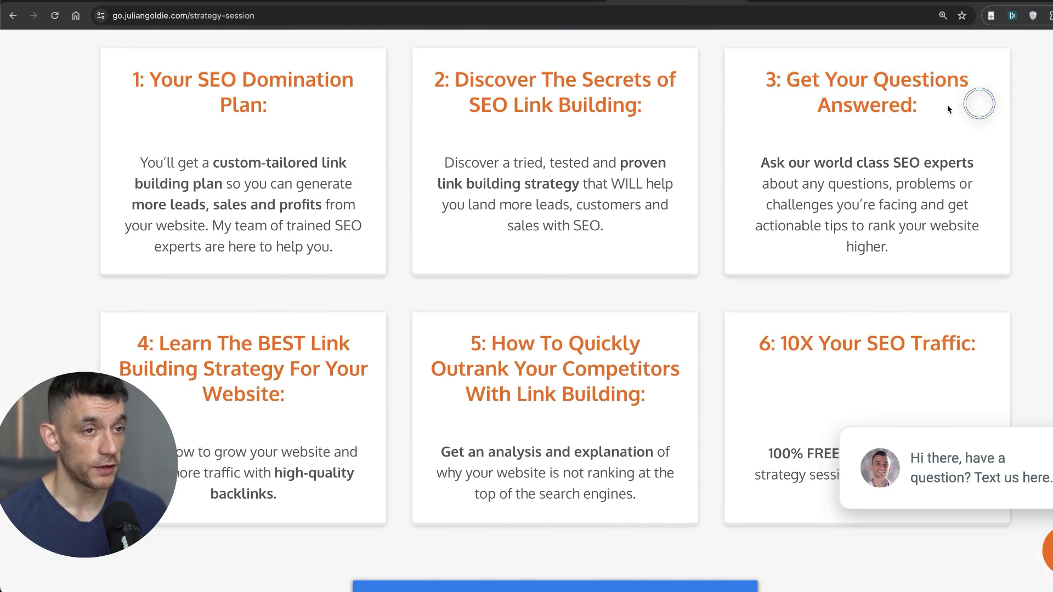
scroll(151, 299, "down", 3)
left_click_drag(124, 188, 327, 236)
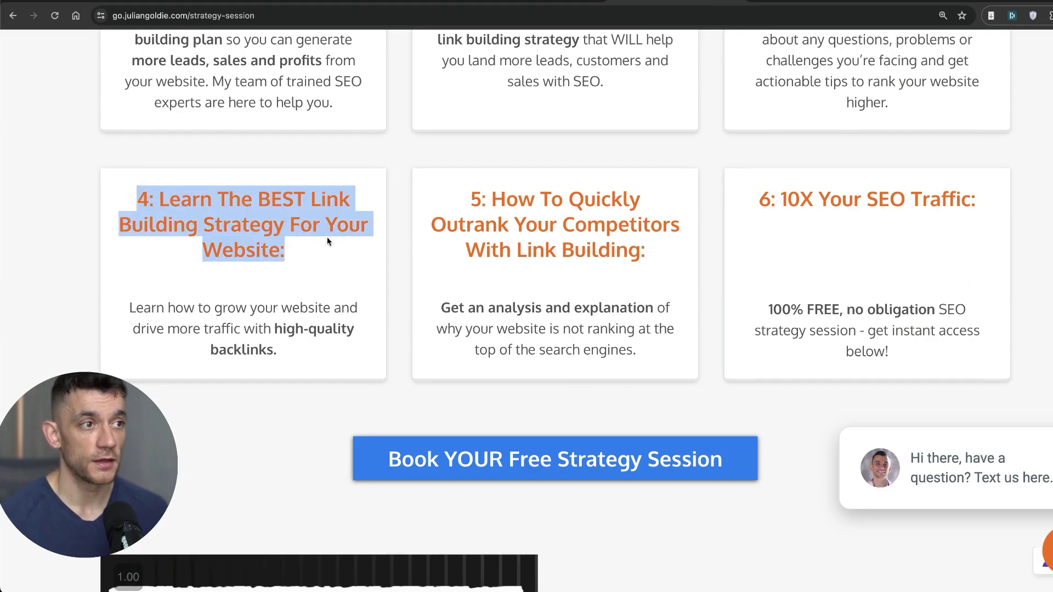
scroll(320, 237, "up", 1)
scroll(323, 237, "up", 15)
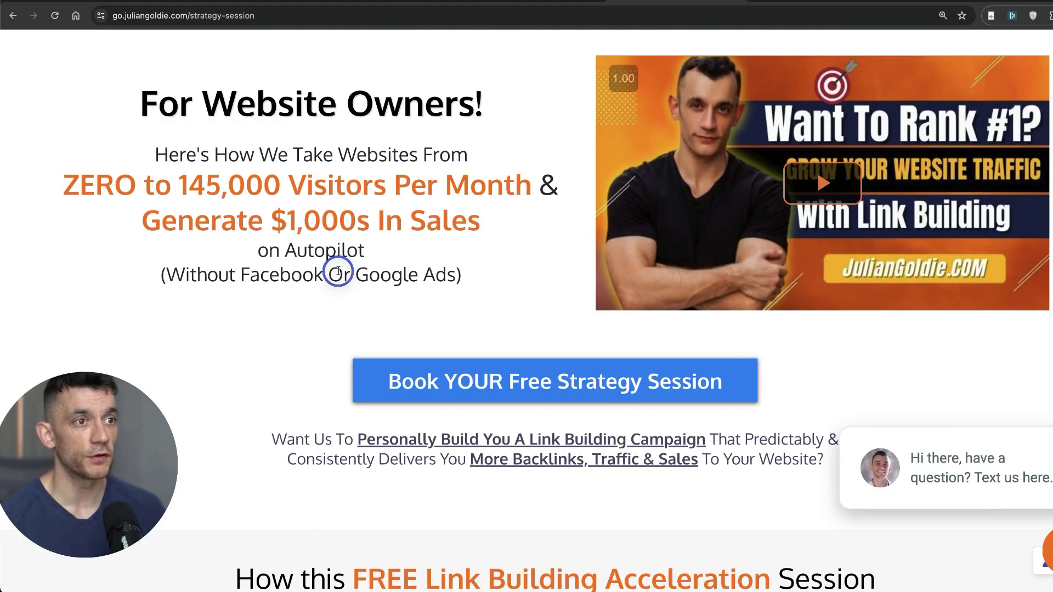